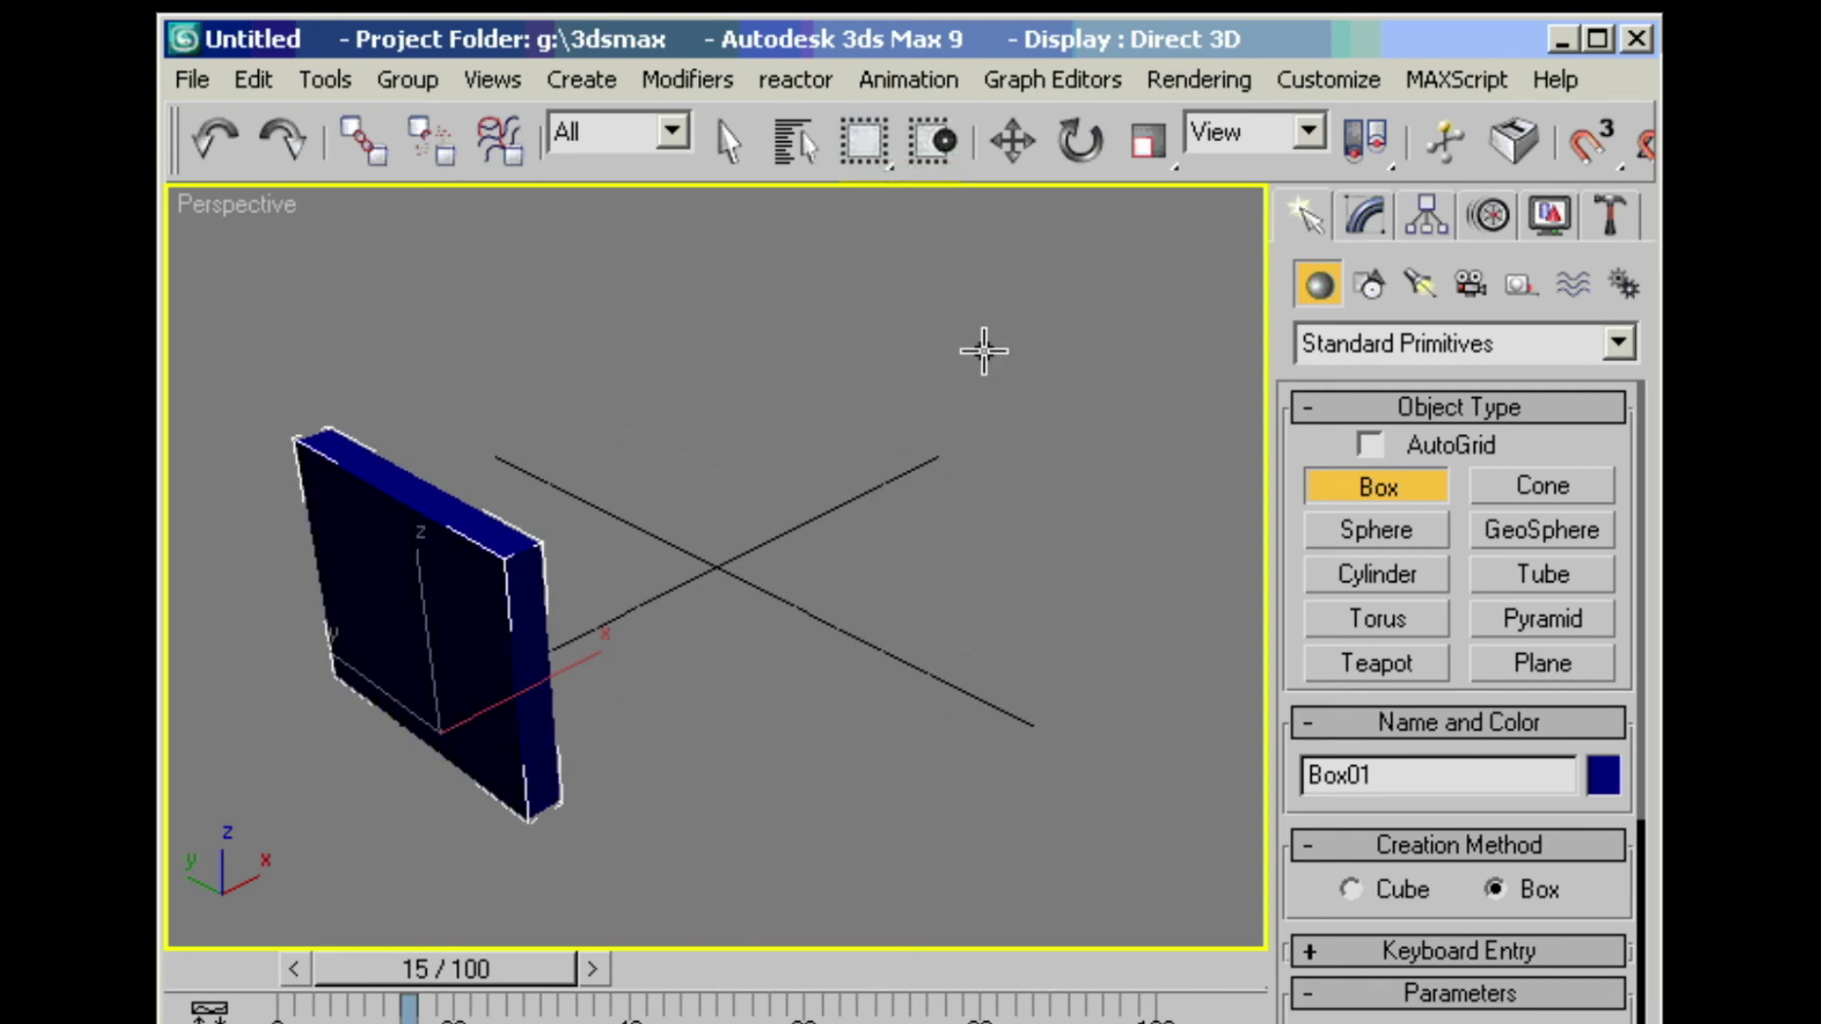
Step: Clone the box along the X axis with a small gap, making 9 independent copies in a row
{"action": "left_click", "coordinate": [1022, 144]}
{"action": "left_click_drag", "start_coordinate": [551, 689], "coordinate": [594, 667], "text": "shift"}
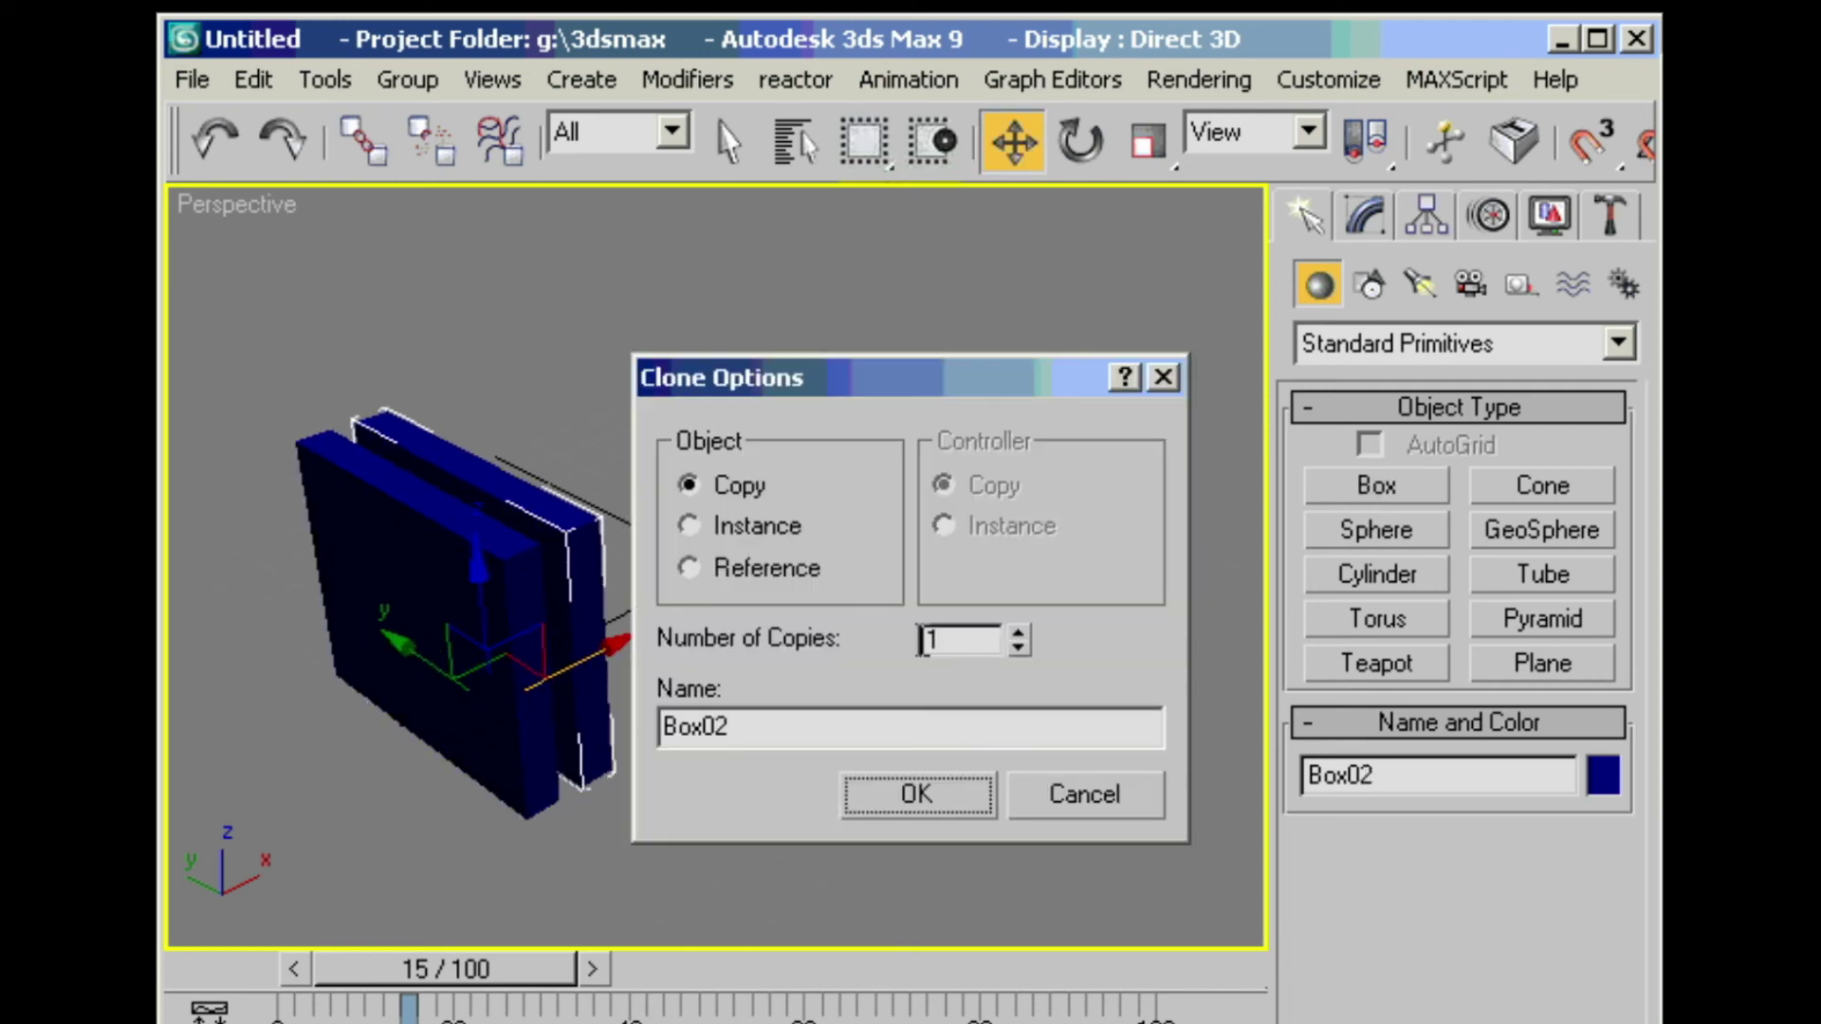
{"action": "type", "text": "9"}
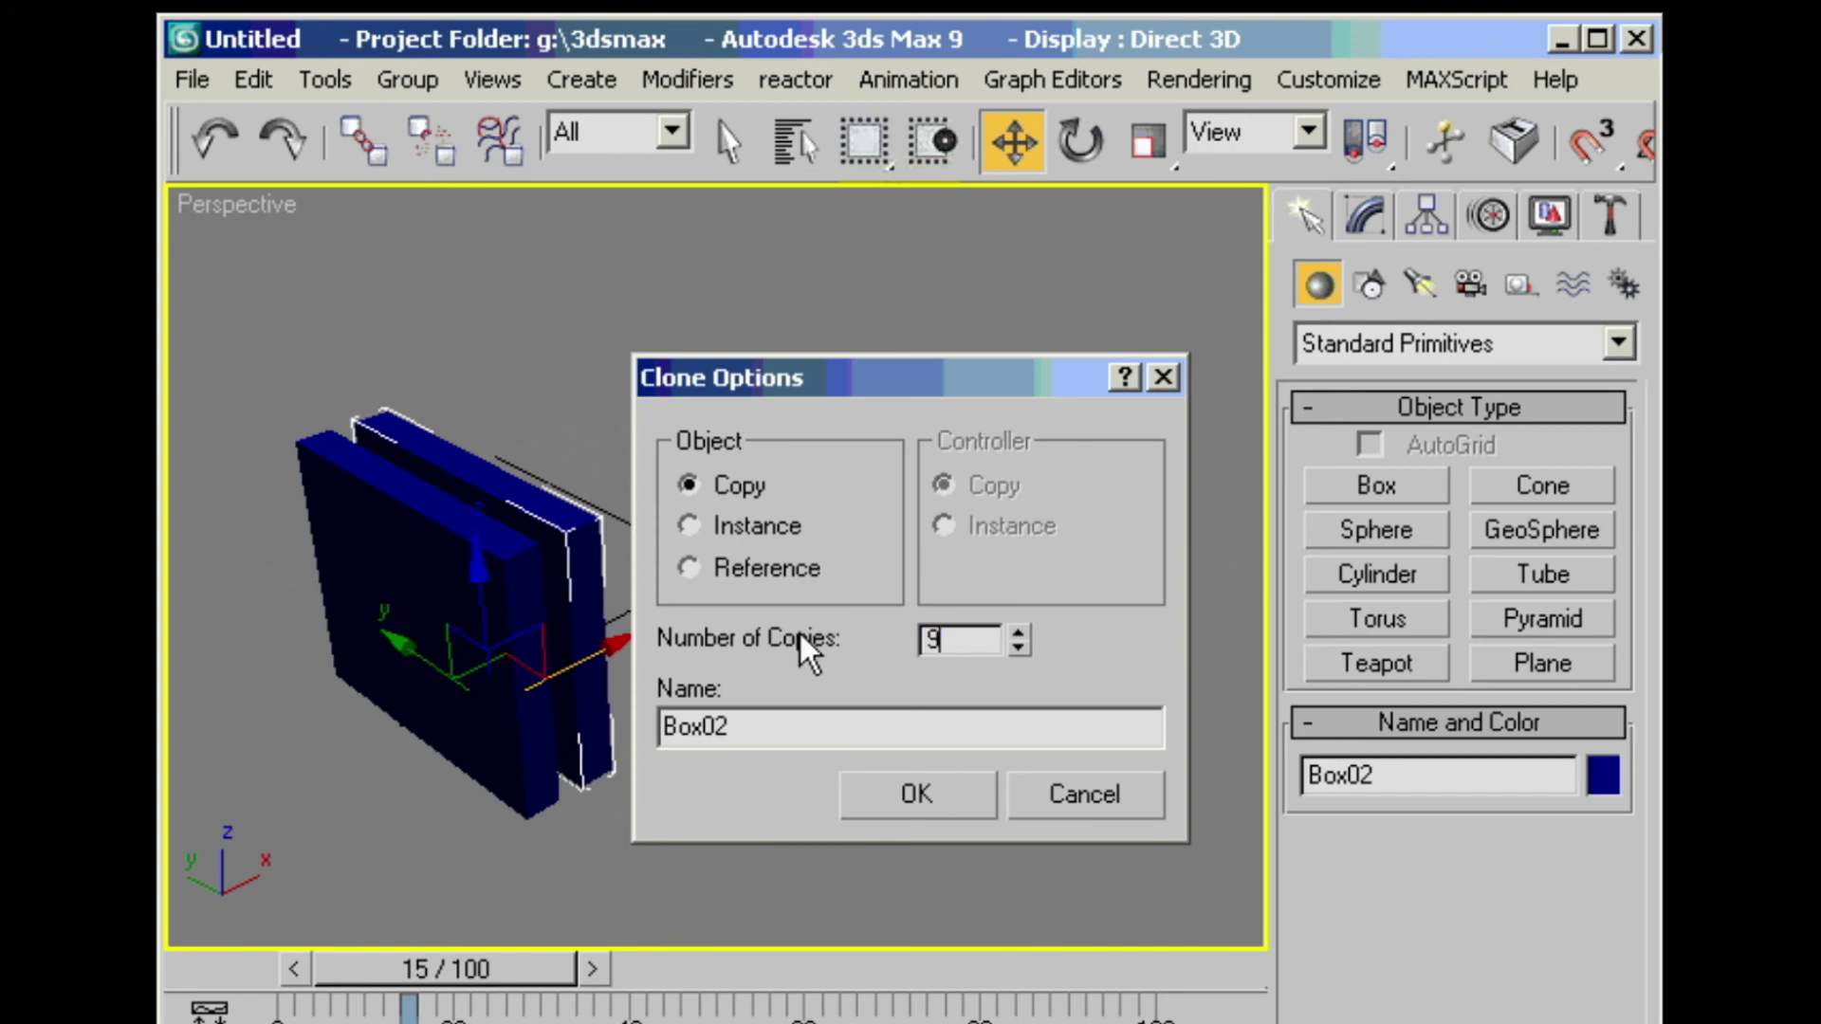
{"action": "left_click", "coordinate": [874, 801]}
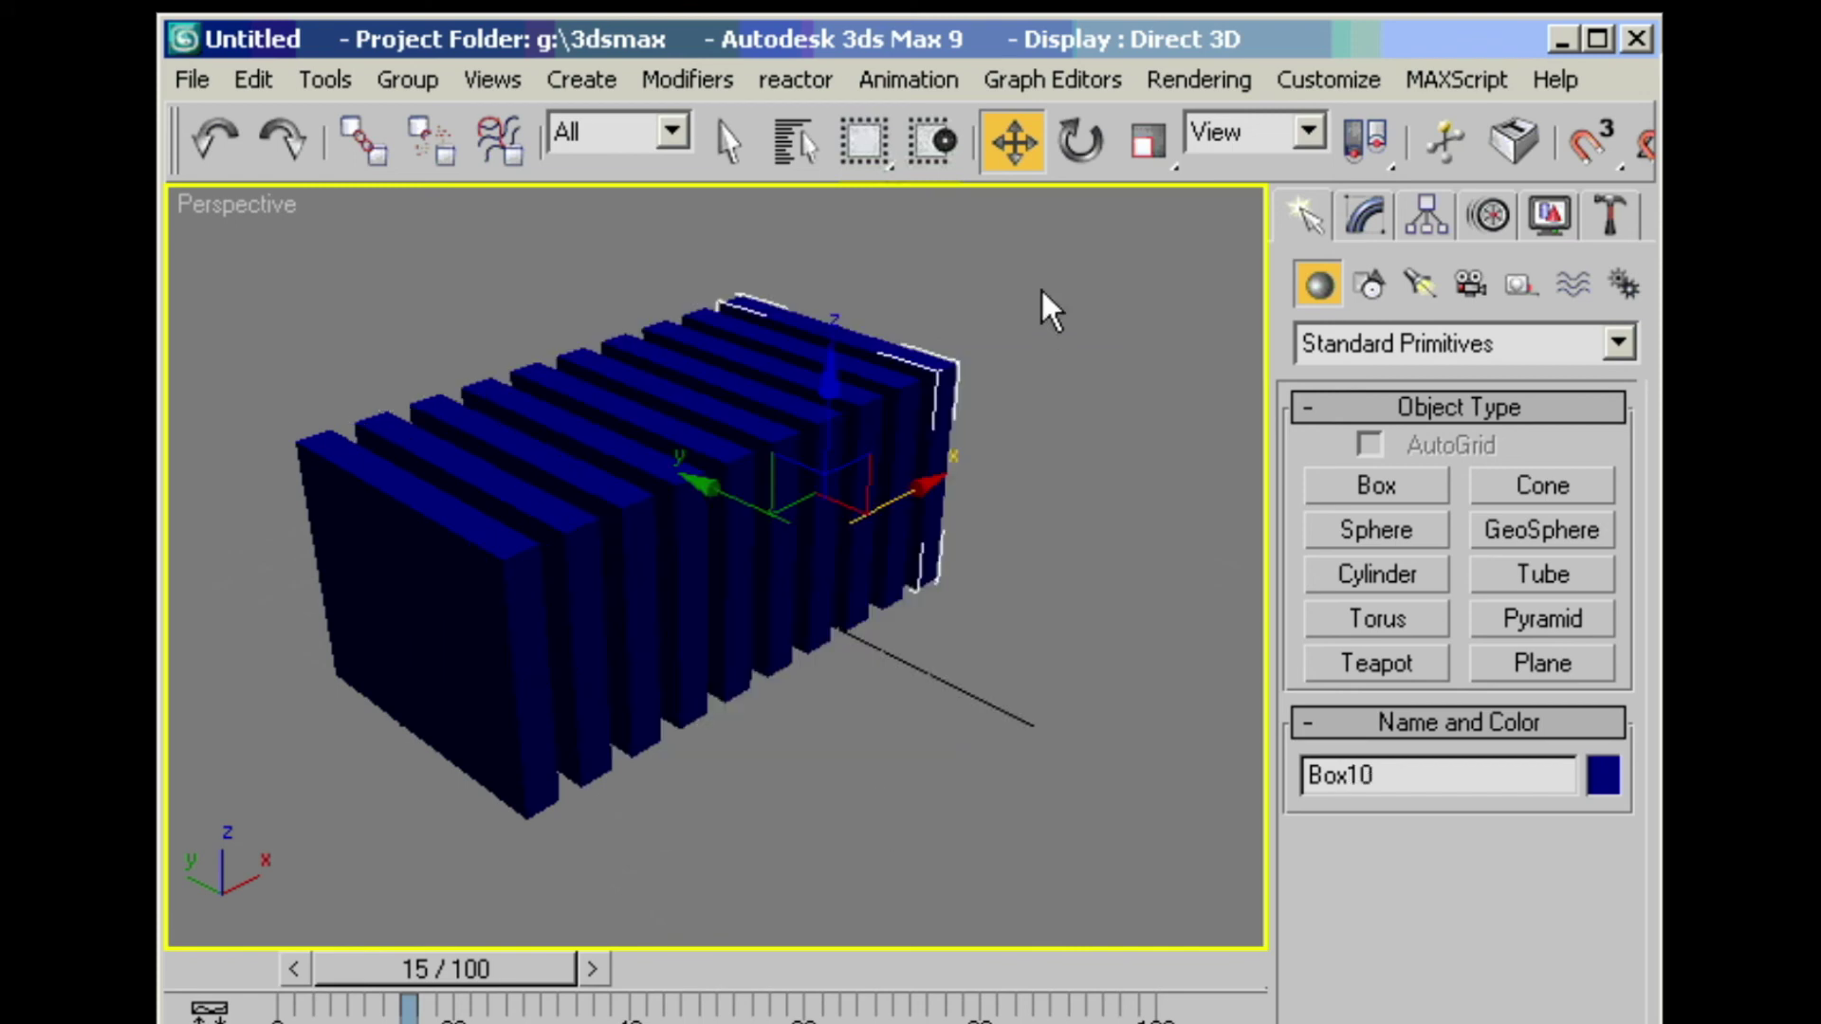
Step: Select all ten boxes and group them under the default group name
{"action": "left_click_drag", "start_coordinate": [842, 464], "coordinate": [413, 718]}
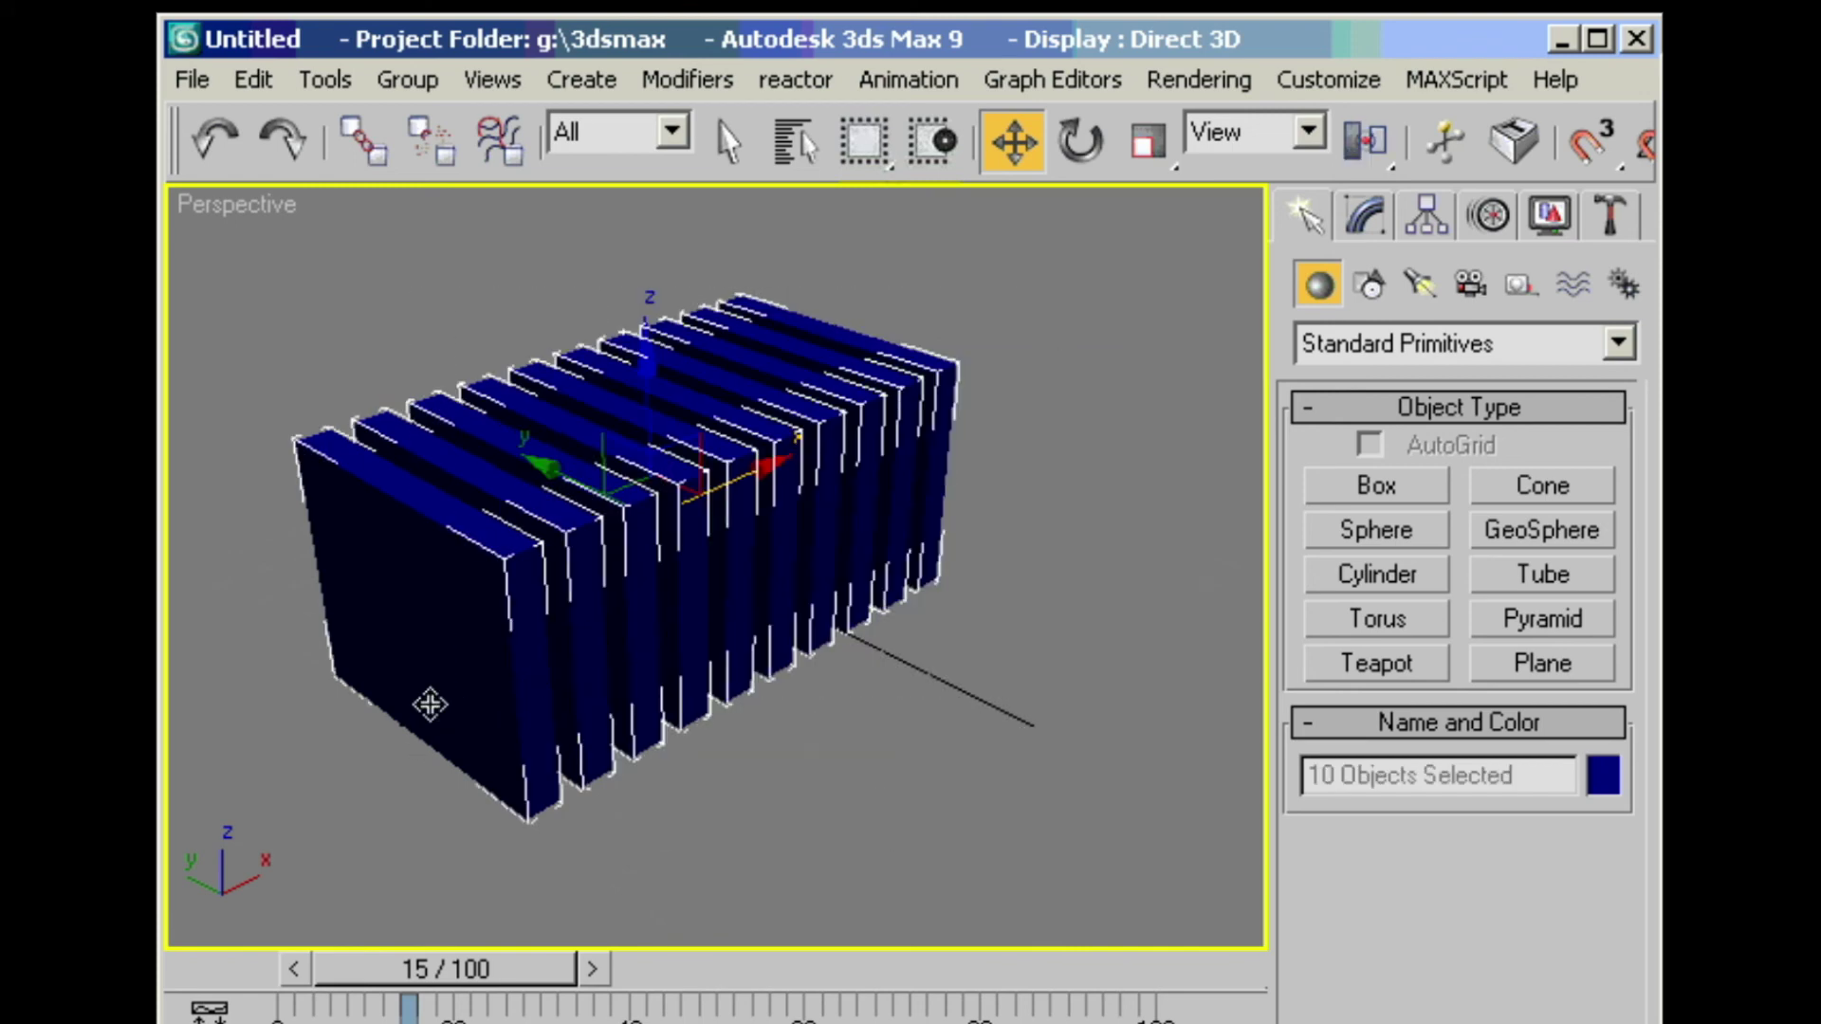
{"action": "left_click", "coordinate": [409, 81]}
{"action": "left_click", "coordinate": [417, 121]}
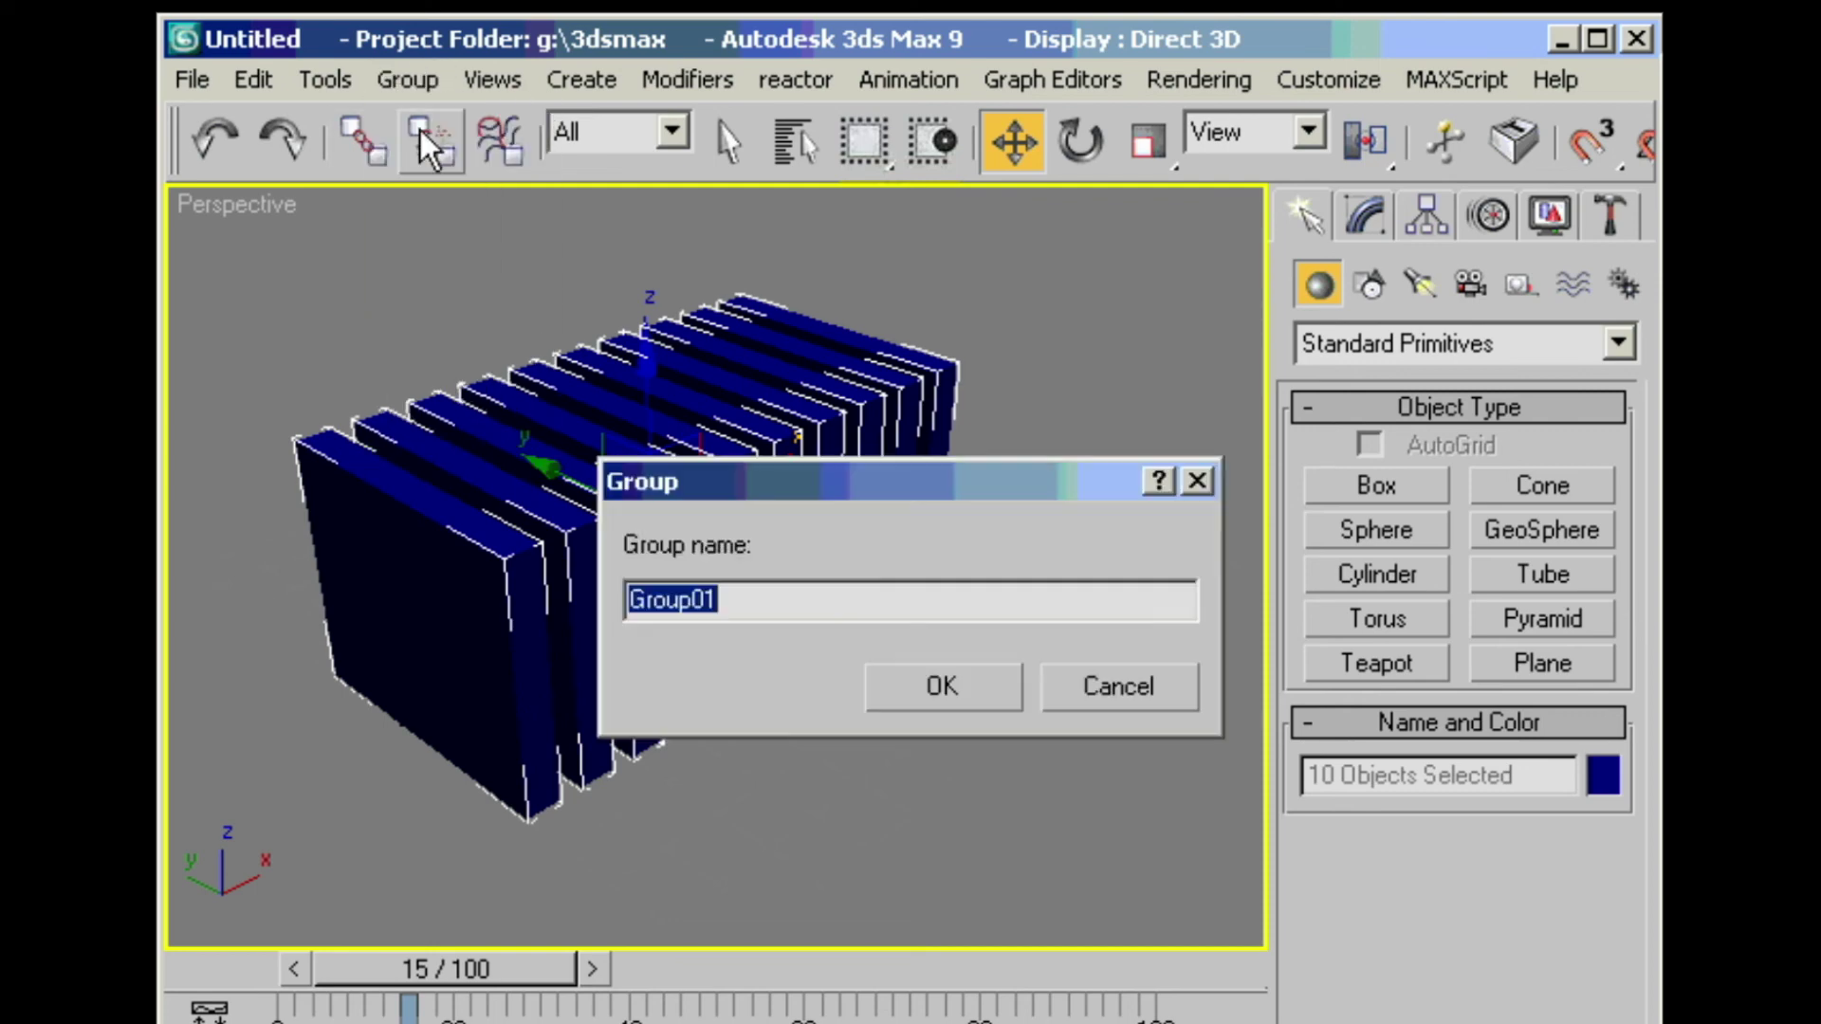
{"action": "left_click", "coordinate": [885, 681]}
Step: Generate the default position animation for the box group with 3D Architecture Animation Creator Pro and preview it on the timeline
{"action": "left_click_drag", "start_coordinate": [1631, 75], "coordinate": [1231, 32]}
{"action": "left_click", "coordinate": [1313, 188]}
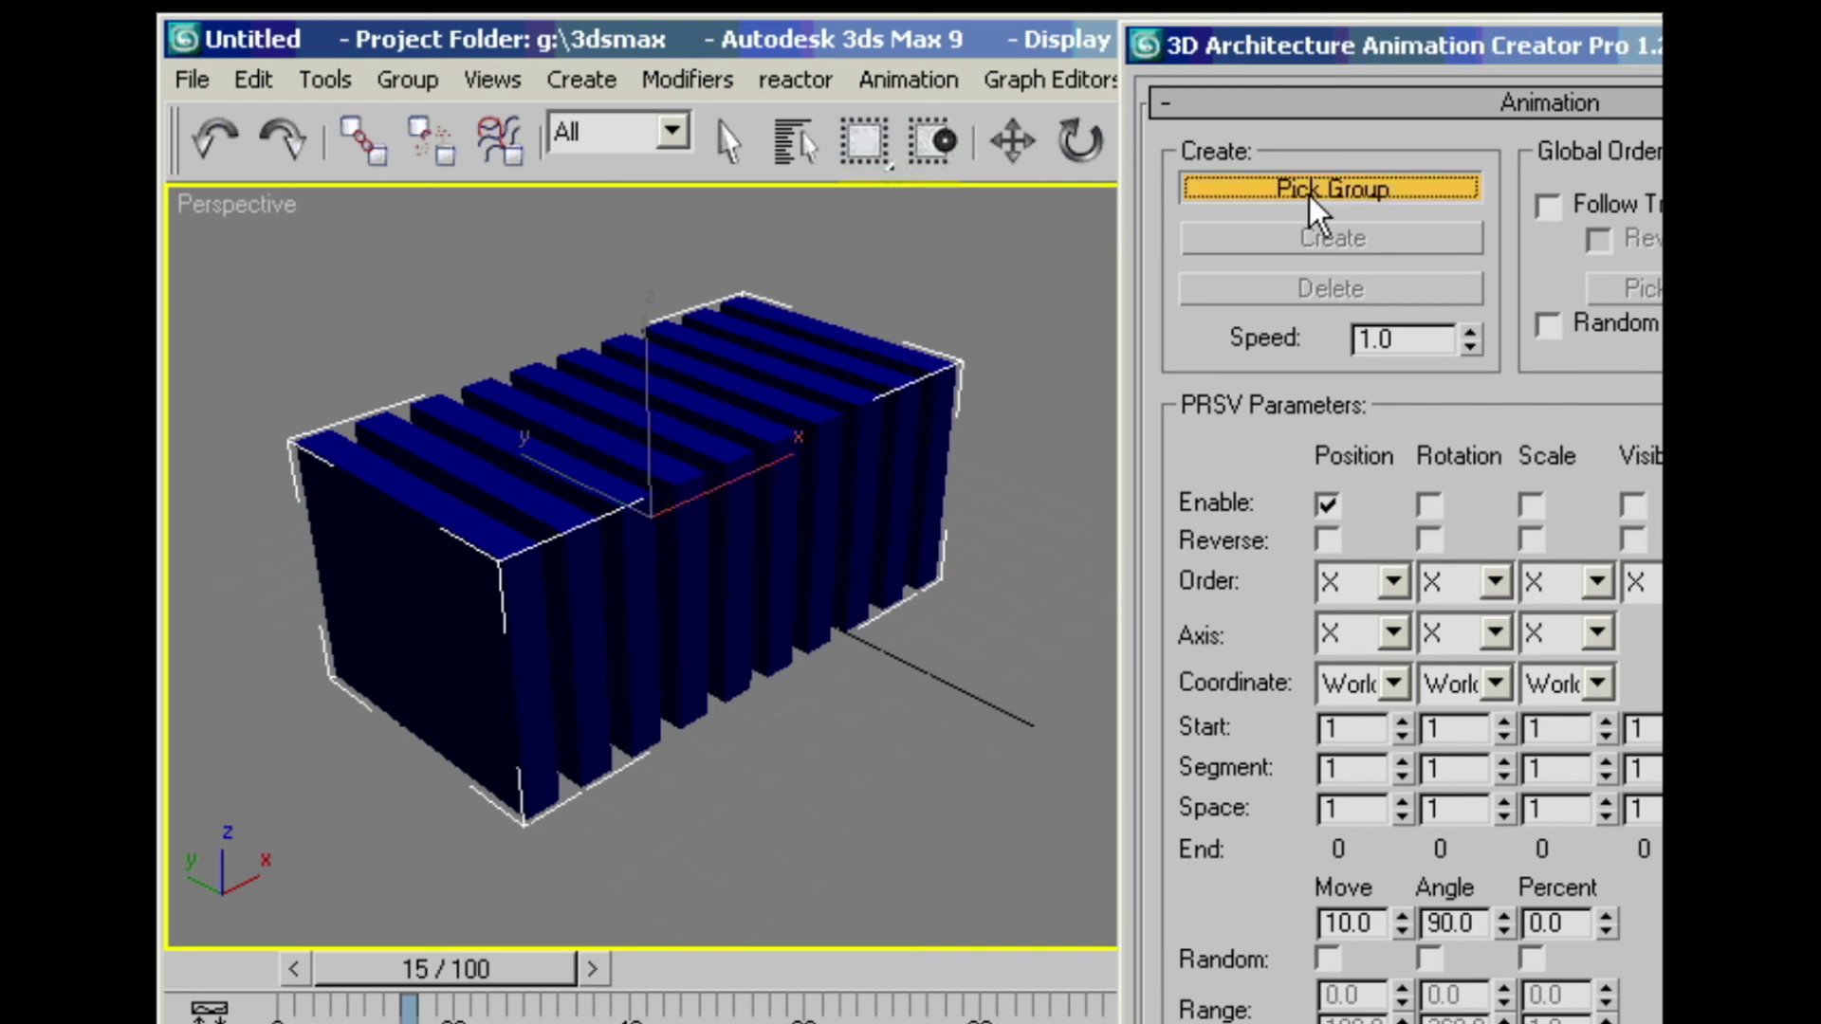
{"action": "left_click", "coordinate": [821, 448]}
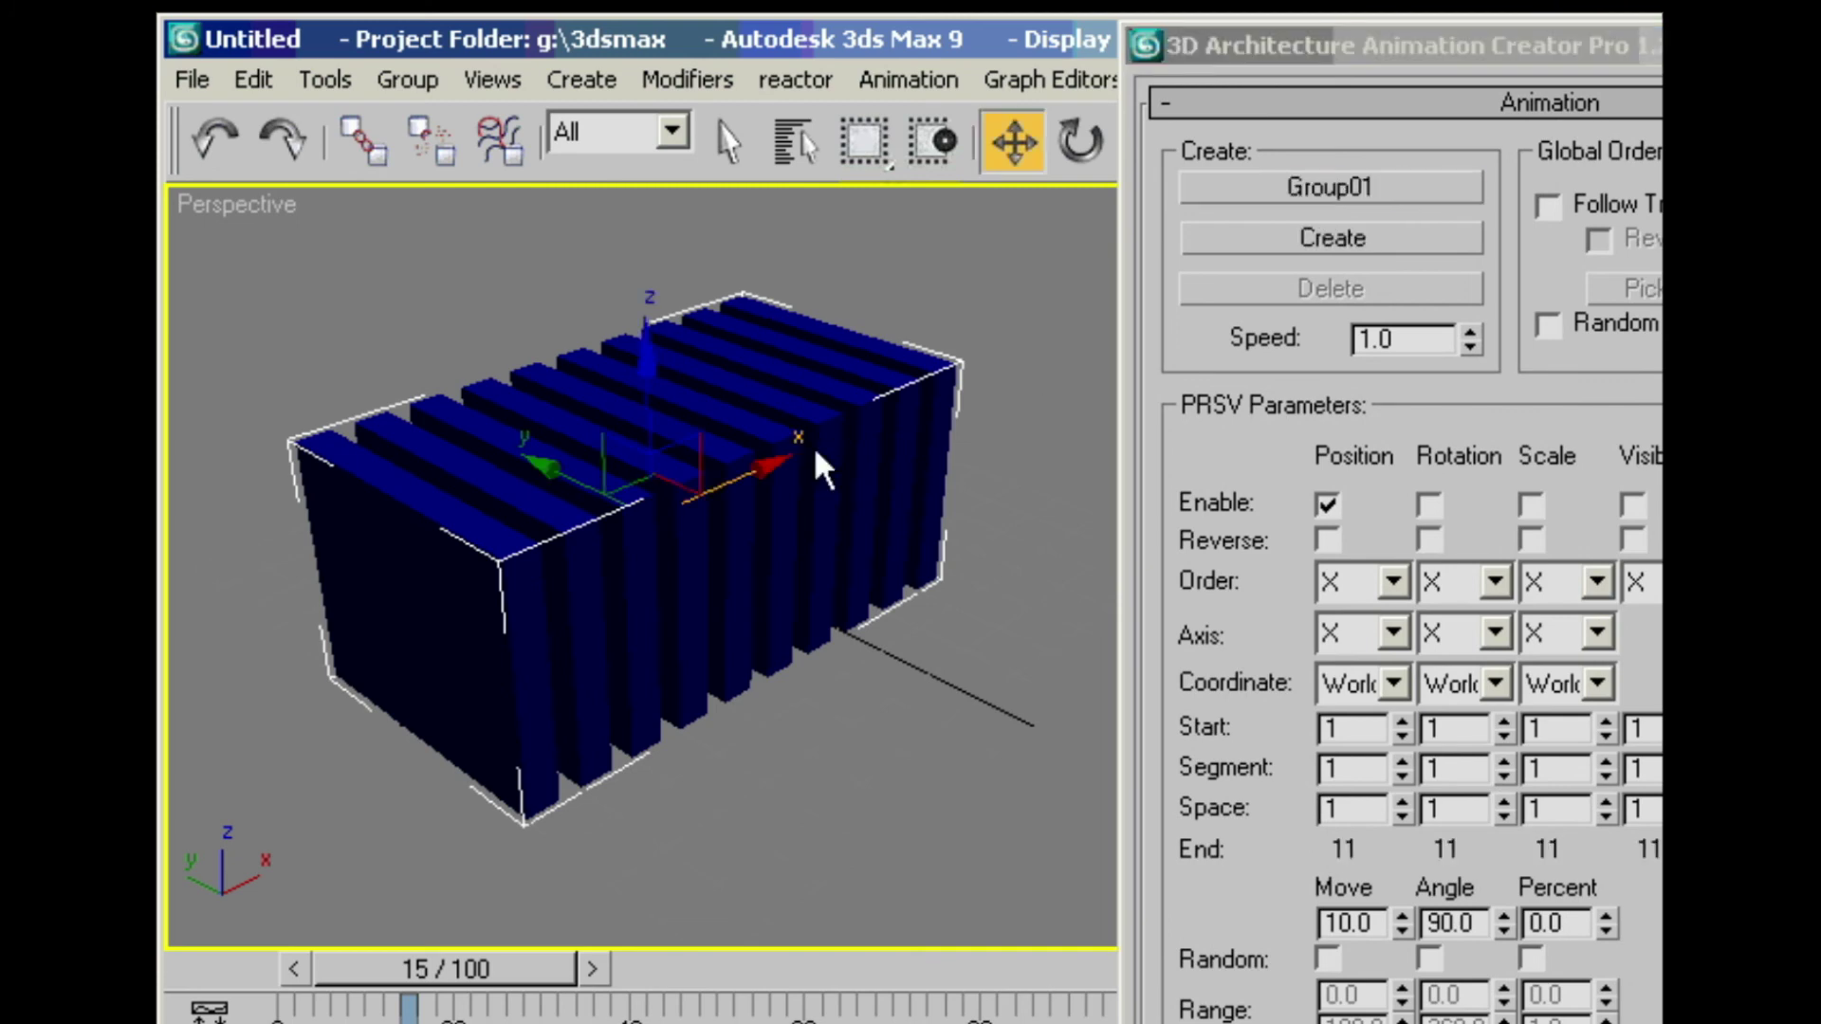
{"action": "left_click", "coordinate": [1323, 239]}
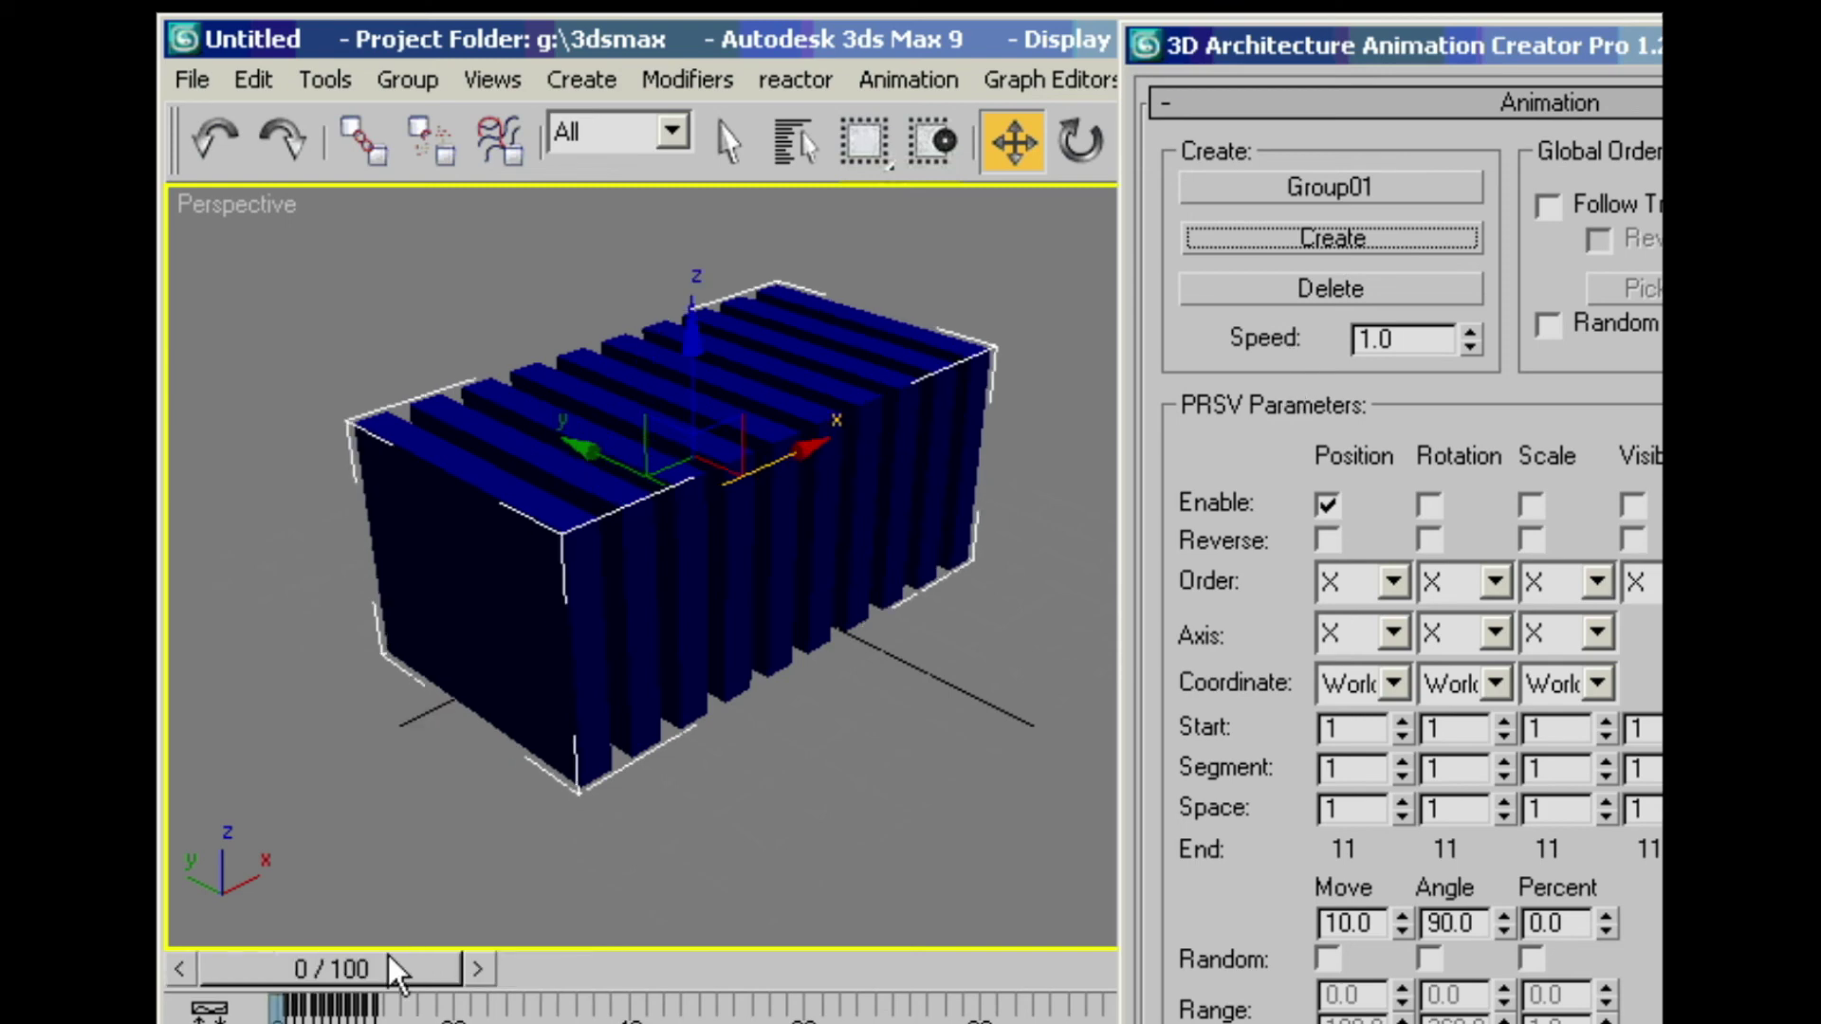
{"action": "left_click_drag", "start_coordinate": [332, 958], "coordinate": [458, 960]}
{"action": "key", "text": "w"}
Step: Replace the animation with a position animation along the Y axis and preview it up to frame 15
{"action": "left_click", "coordinate": [1276, 288]}
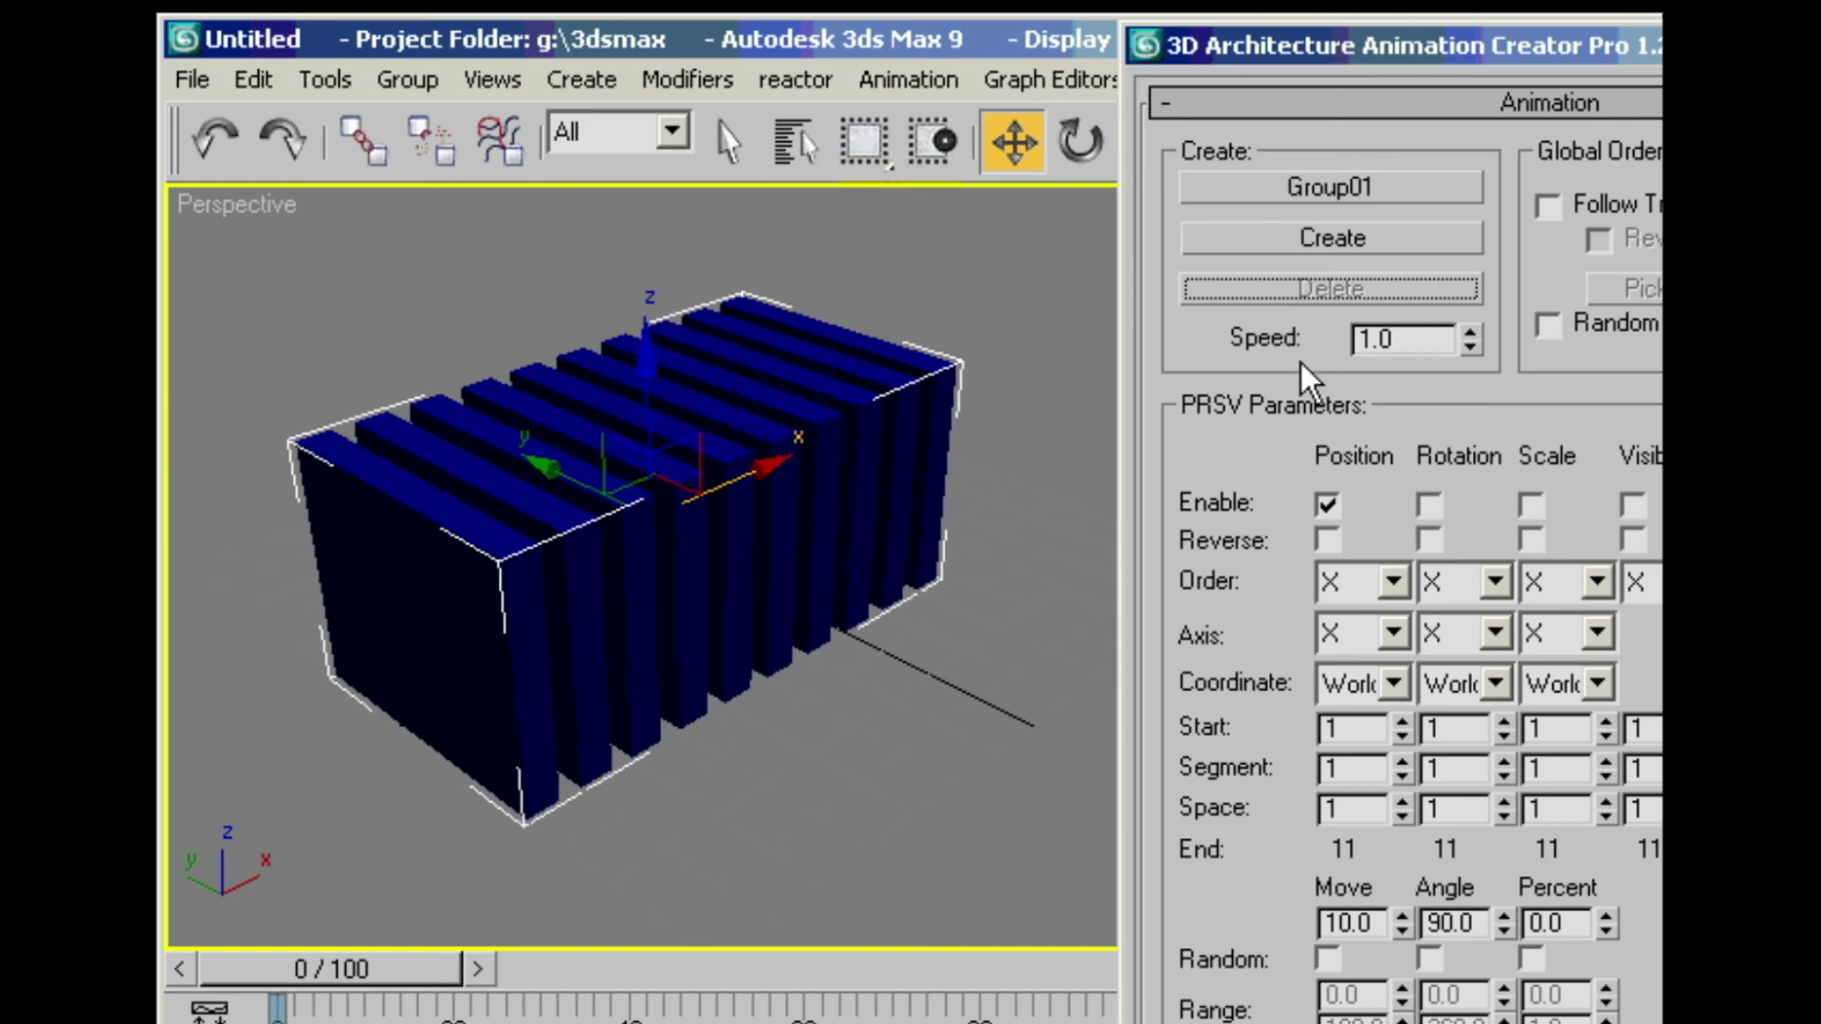
{"action": "left_click", "coordinate": [1375, 632]}
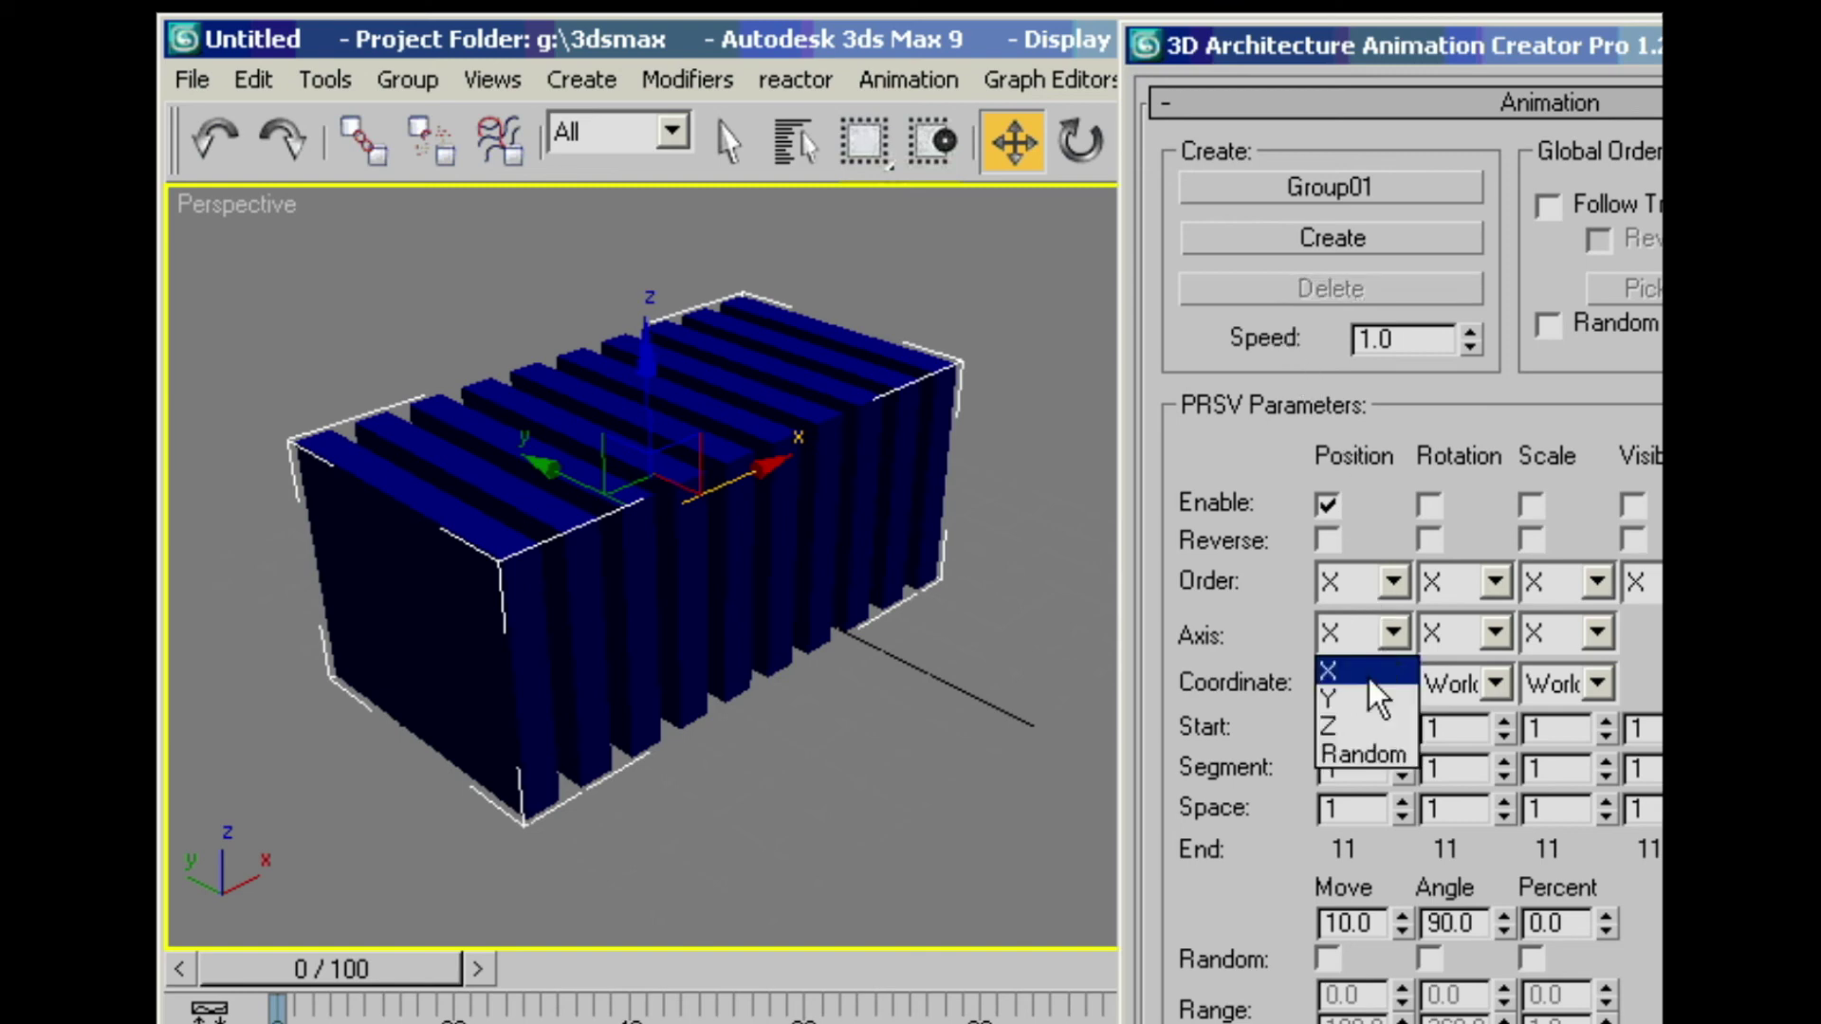
{"action": "left_click", "coordinate": [1372, 702]}
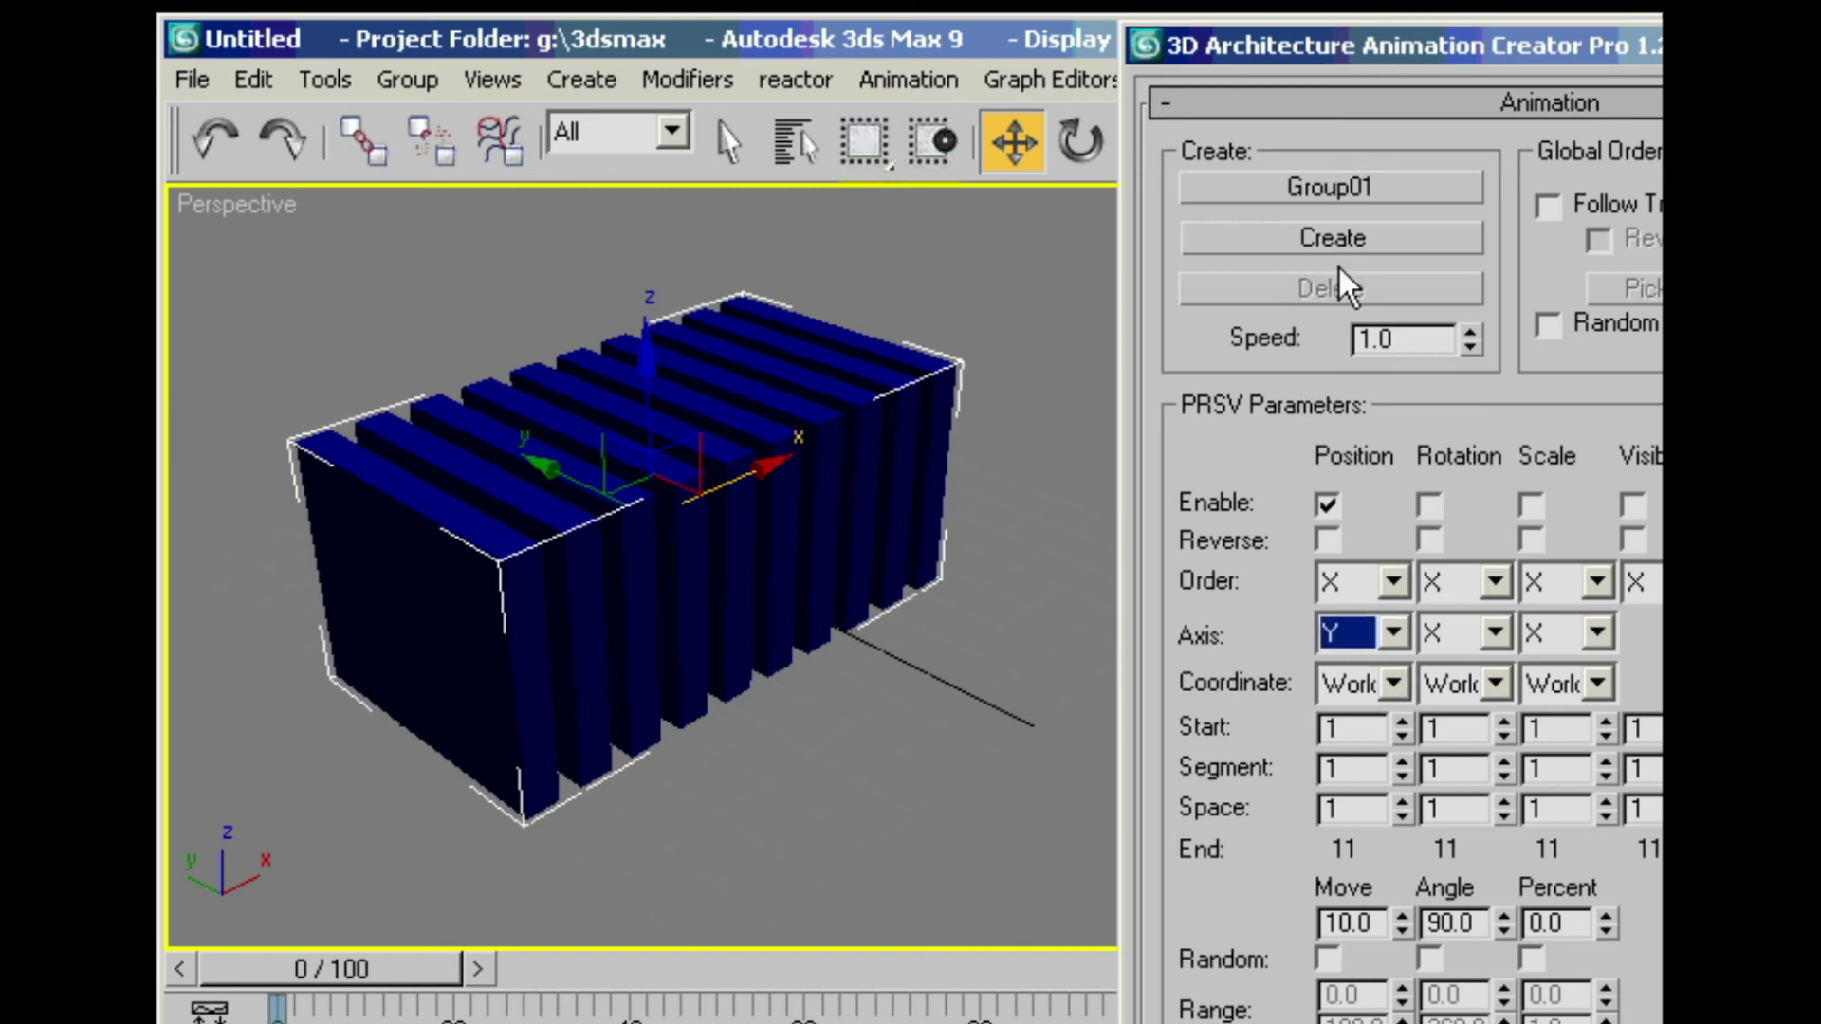
{"action": "left_click", "coordinate": [1328, 242]}
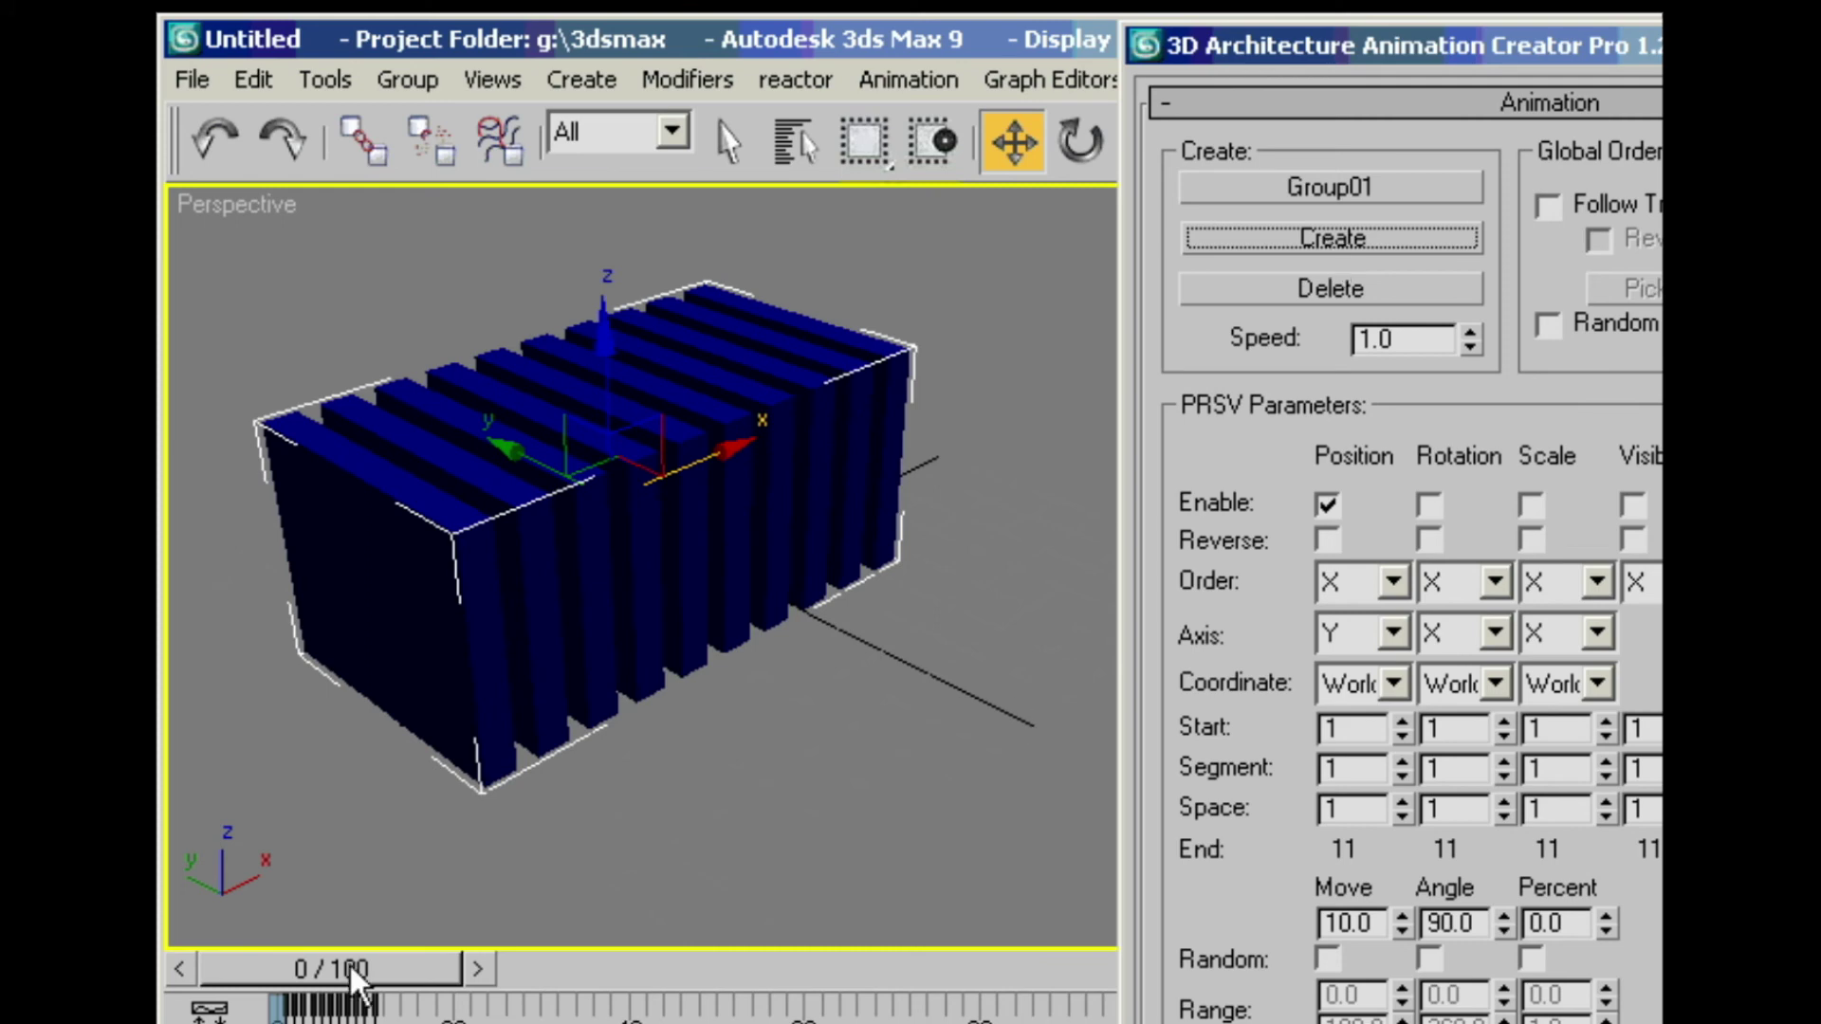
{"action": "left_click_drag", "start_coordinate": [325, 965], "coordinate": [444, 969]}
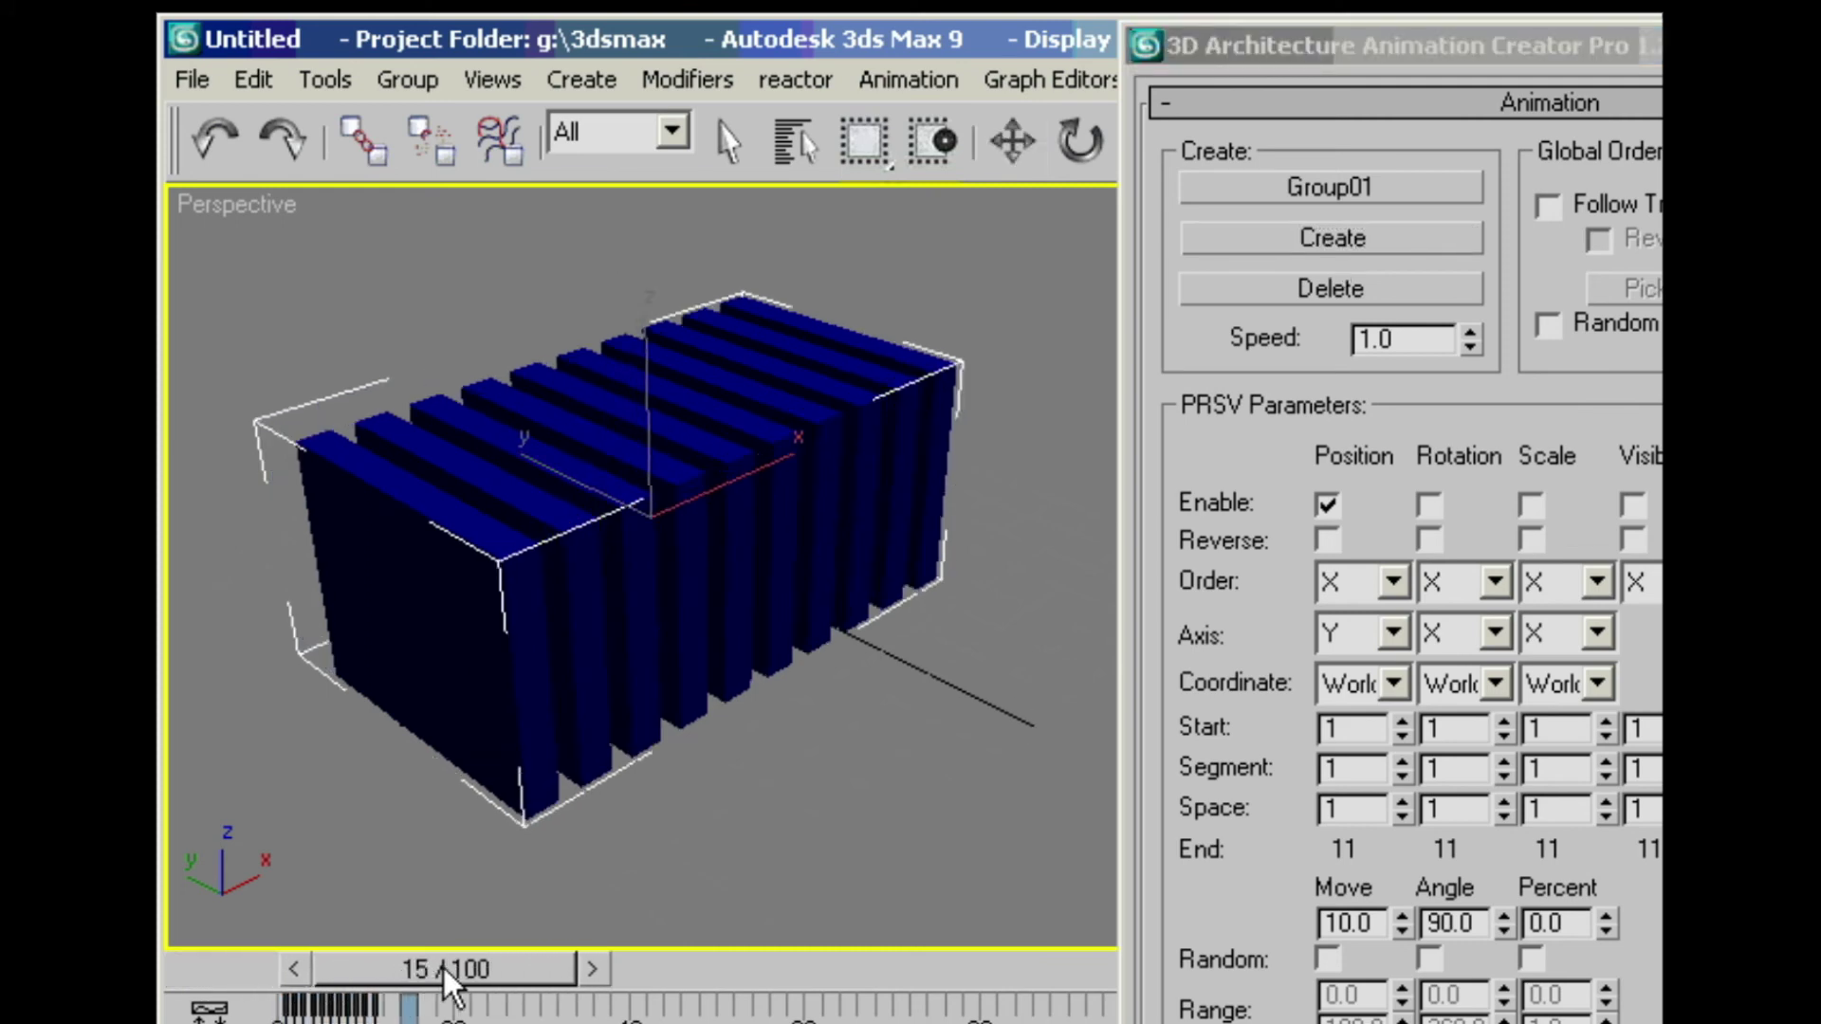
{"action": "key", "text": "w"}
Step: Replace the animation with one using a position Move value of 30 and preview it up to frame 13
{"action": "left_click", "coordinate": [1329, 288]}
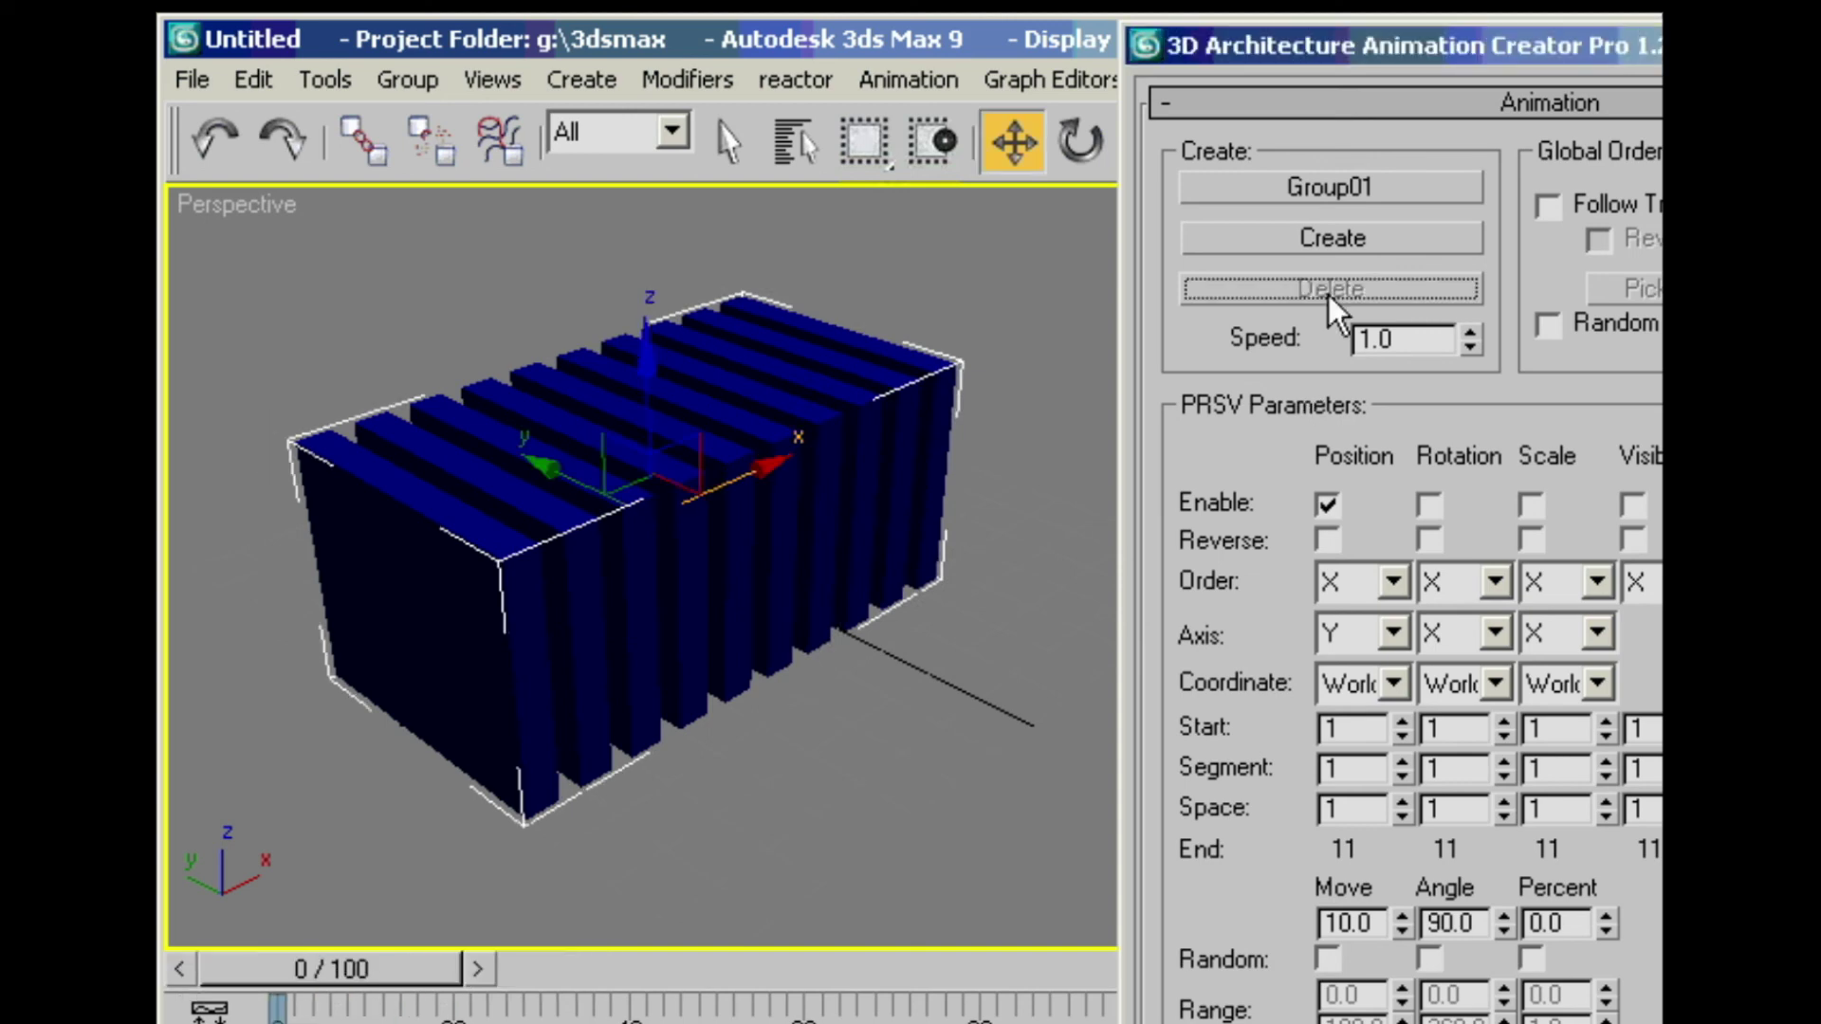
{"action": "left_click_drag", "start_coordinate": [1375, 922], "coordinate": [1191, 914]}
{"action": "type", "text": "30"}
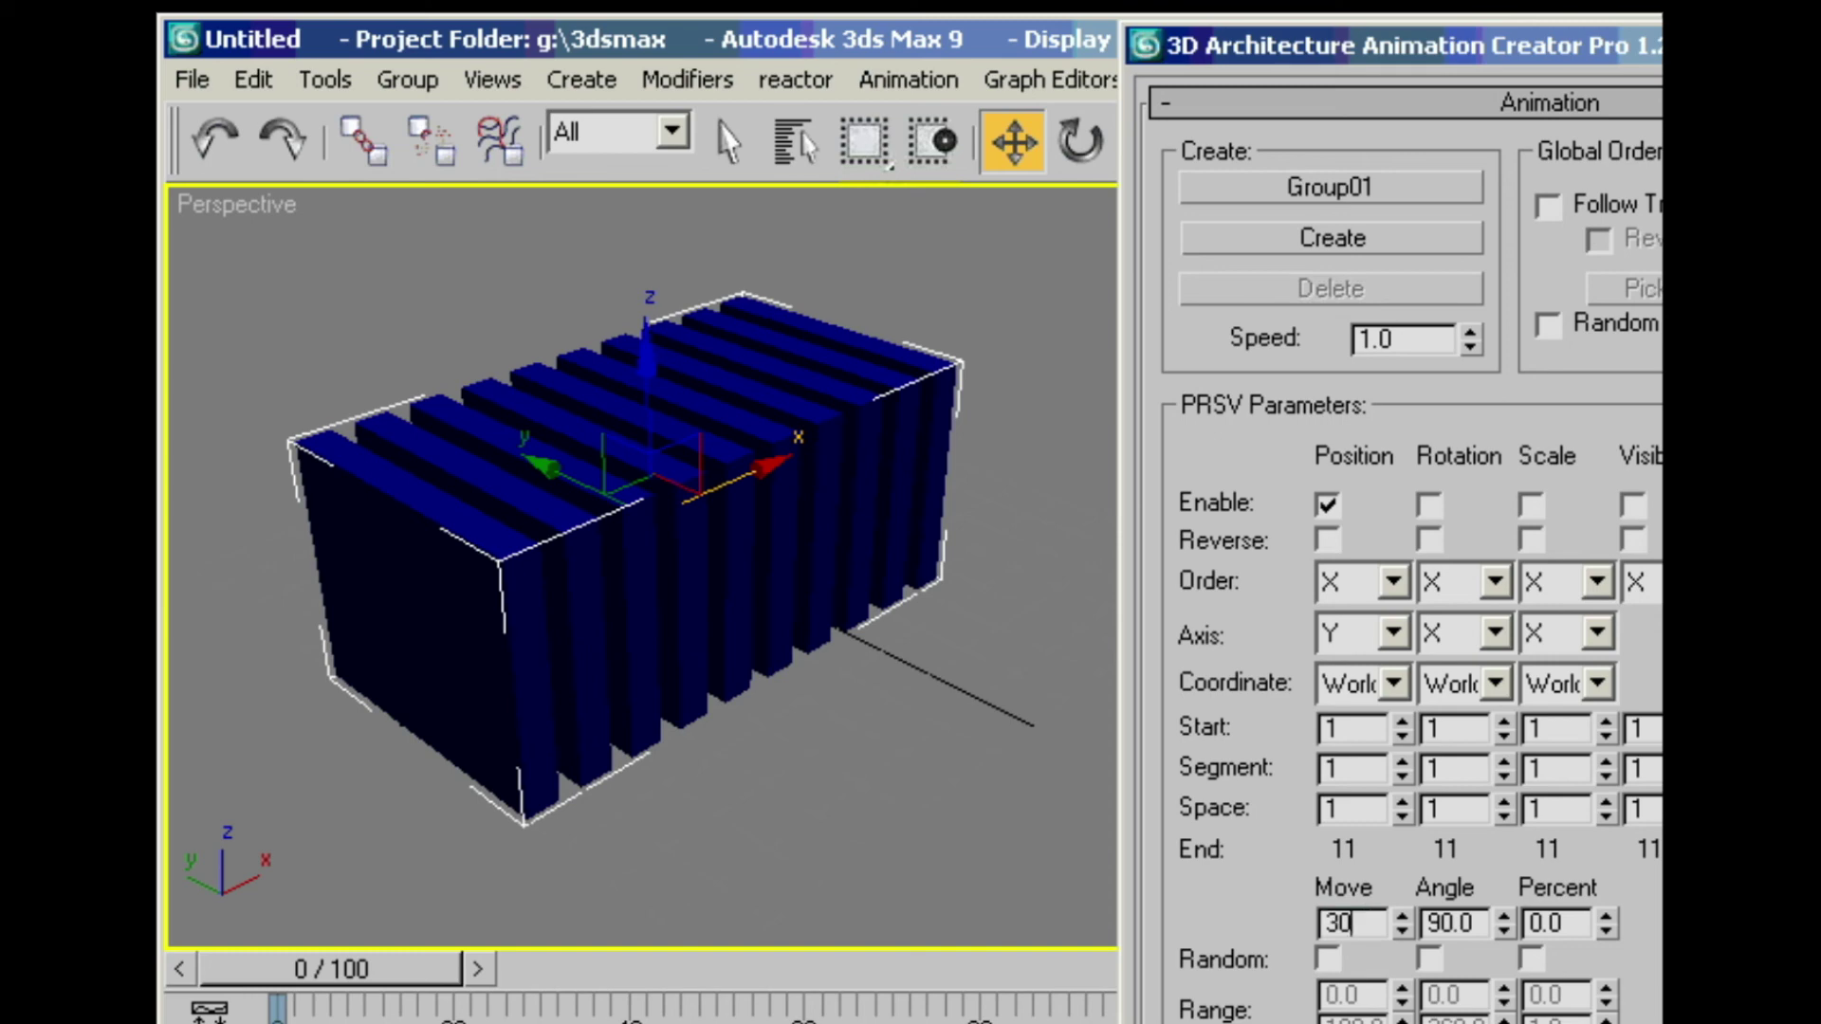
{"action": "left_click", "coordinate": [1390, 247]}
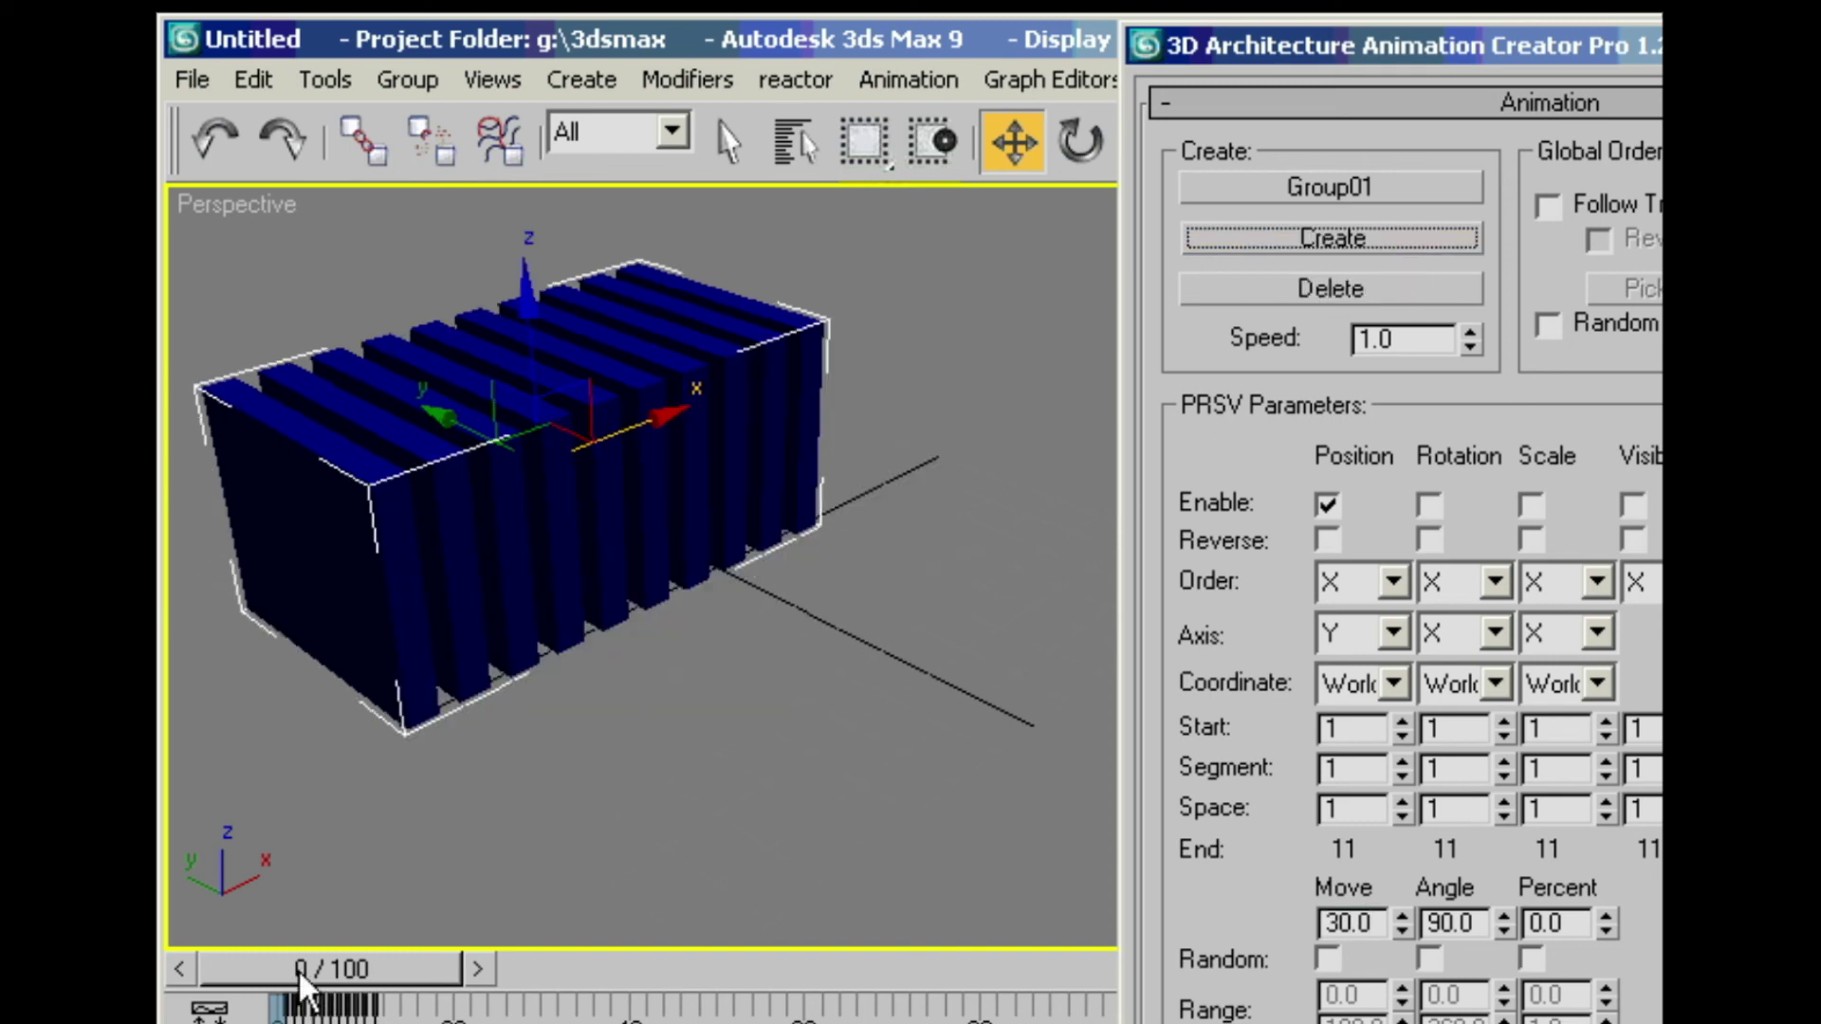
{"action": "left_click_drag", "start_coordinate": [298, 966], "coordinate": [402, 982]}
{"action": "key", "text": "w"}
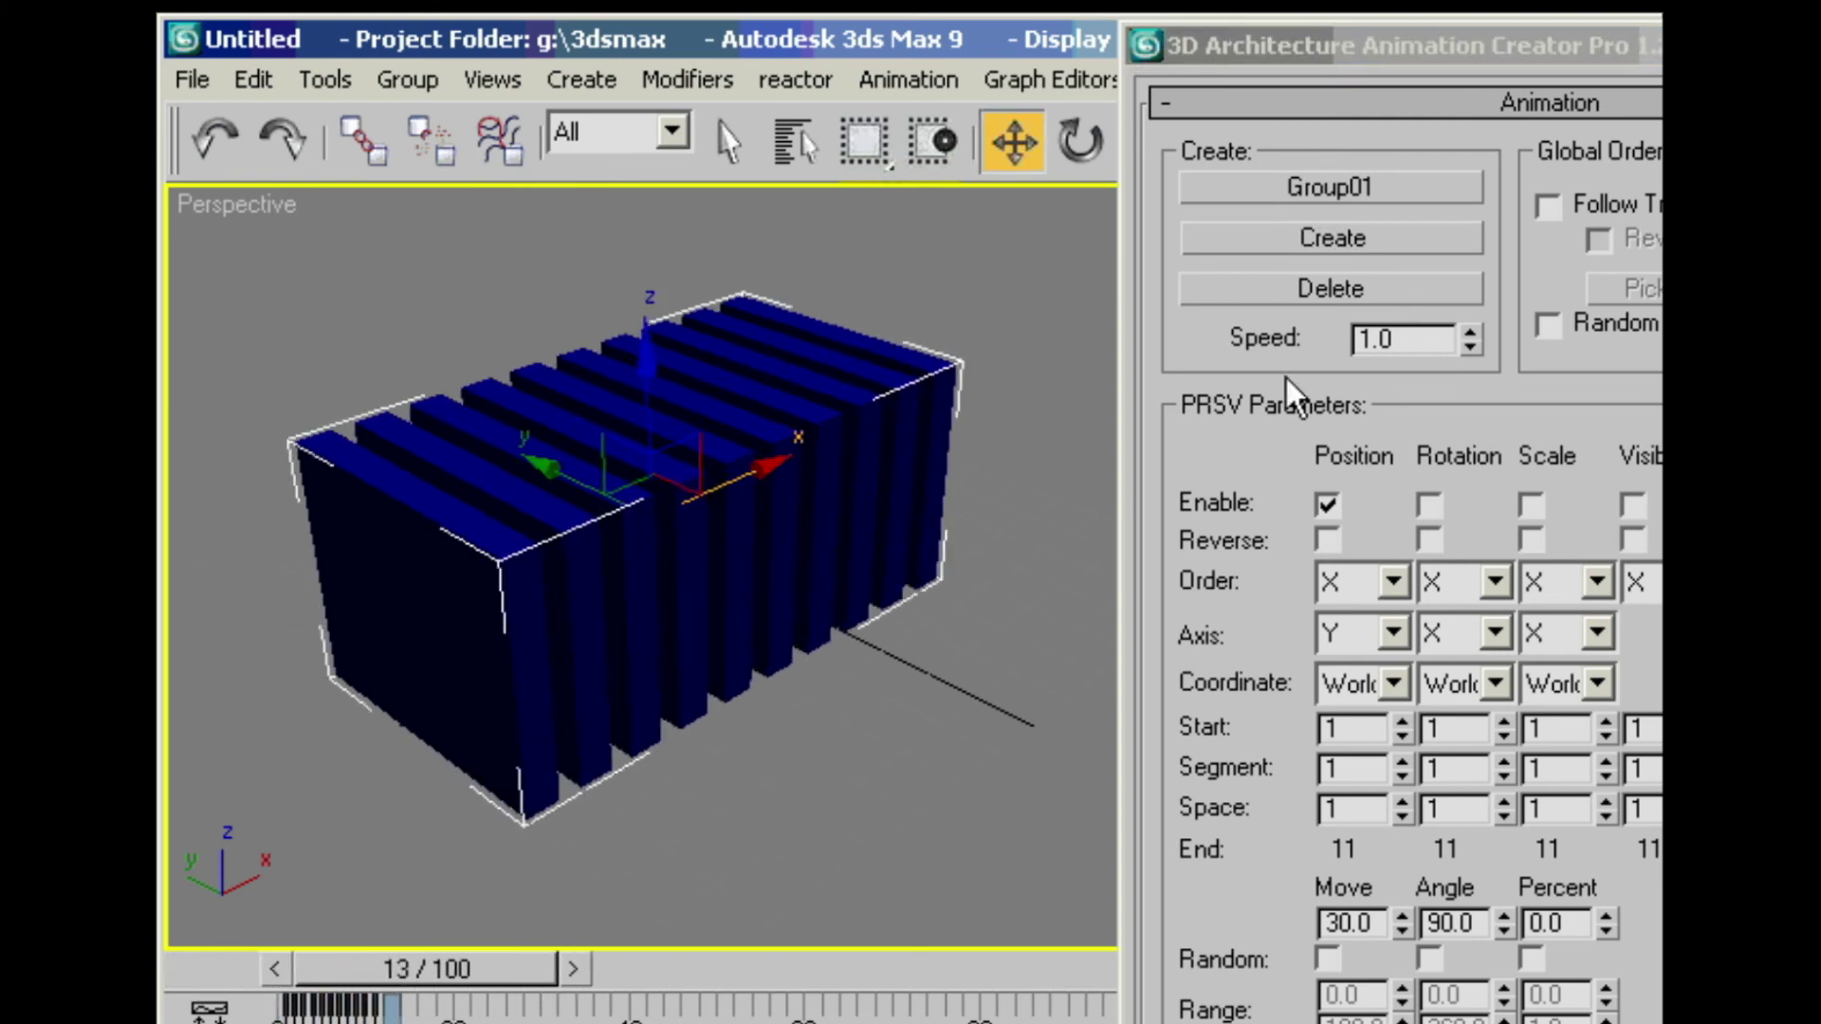
Step: Replace the animation with one using a position Segment of 9 and preview it up to frame 26
{"action": "left_click", "coordinate": [1303, 297]}
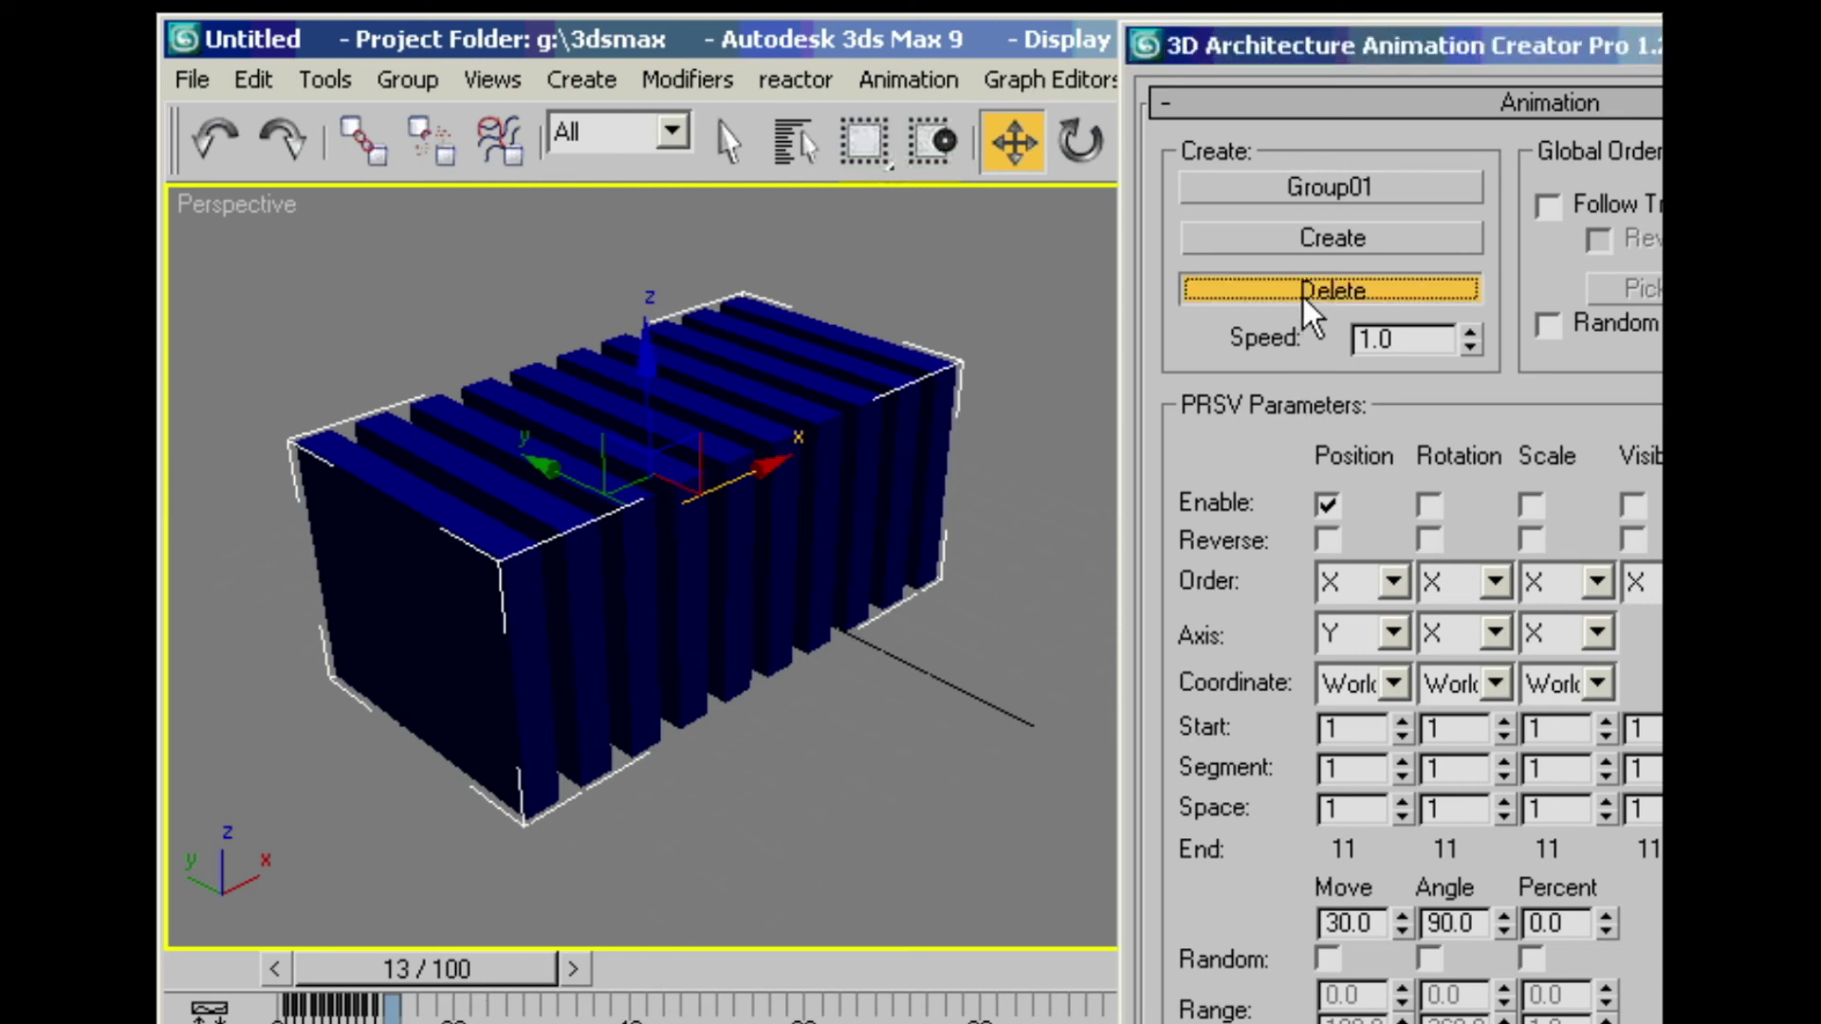
{"action": "double_click", "coordinate": [1342, 770]}
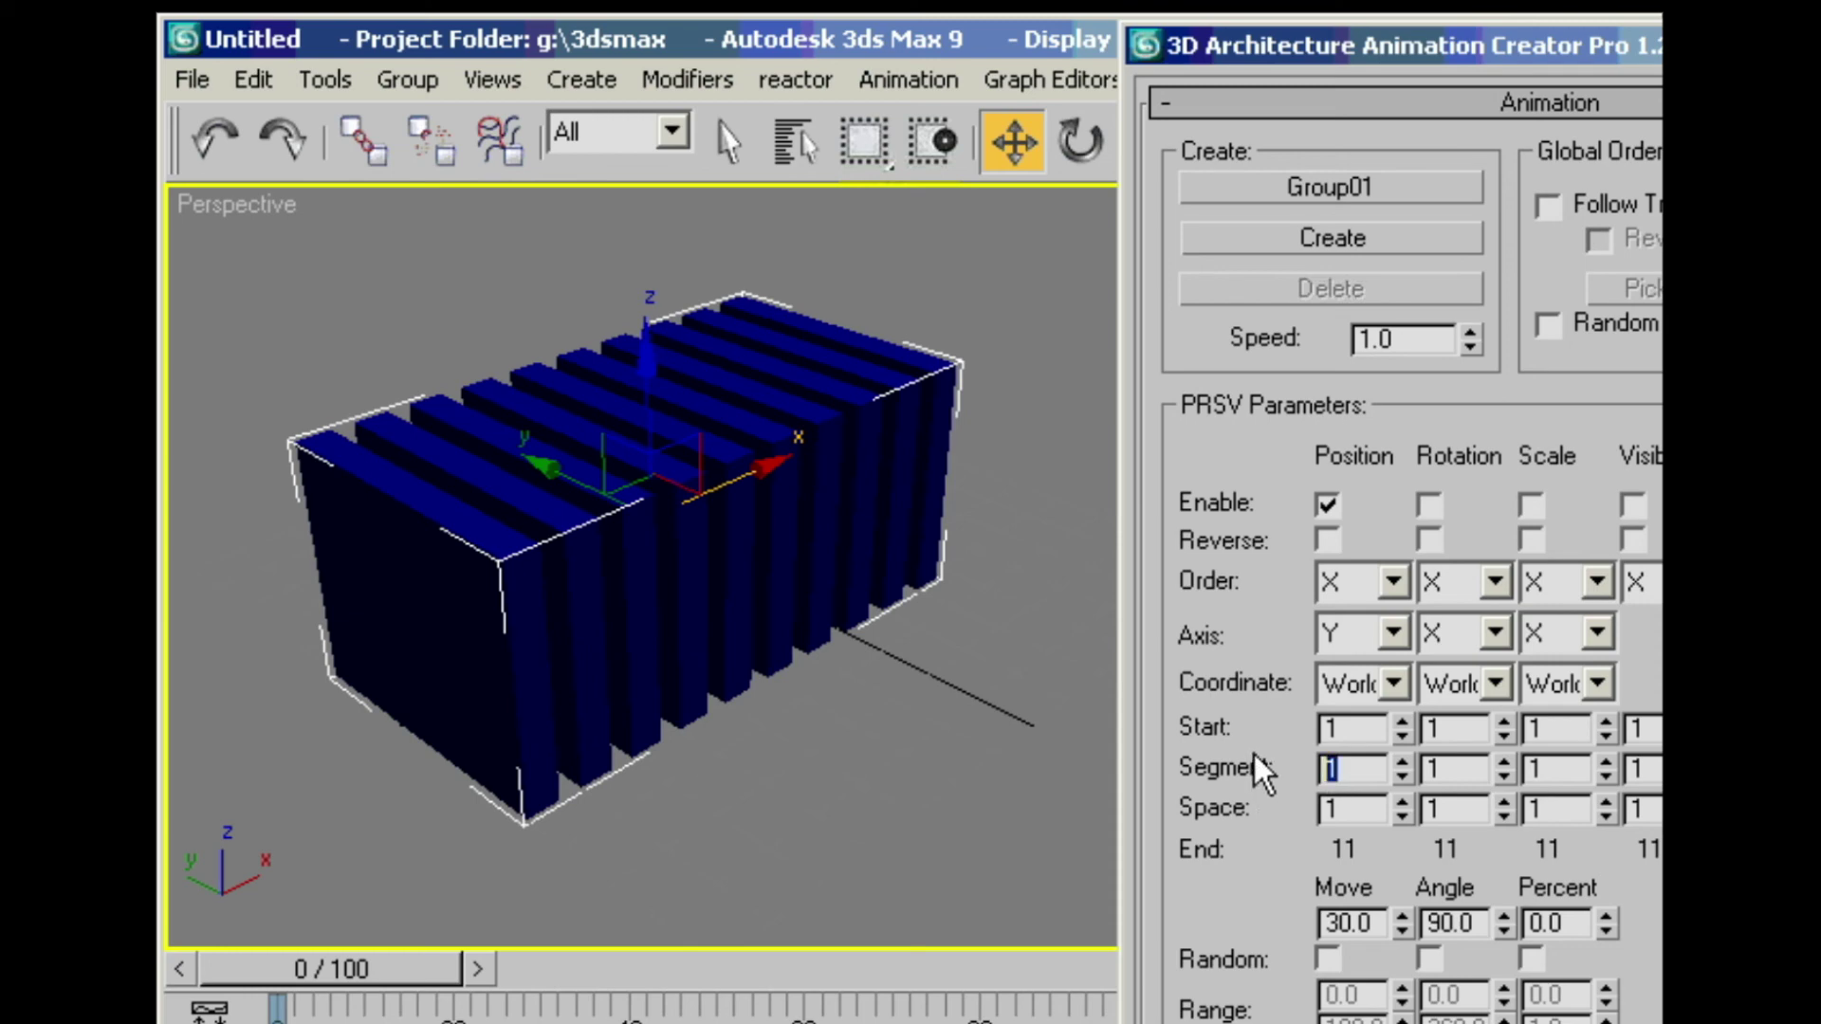
{"action": "type", "text": "9"}
{"action": "left_click", "coordinate": [1347, 236]}
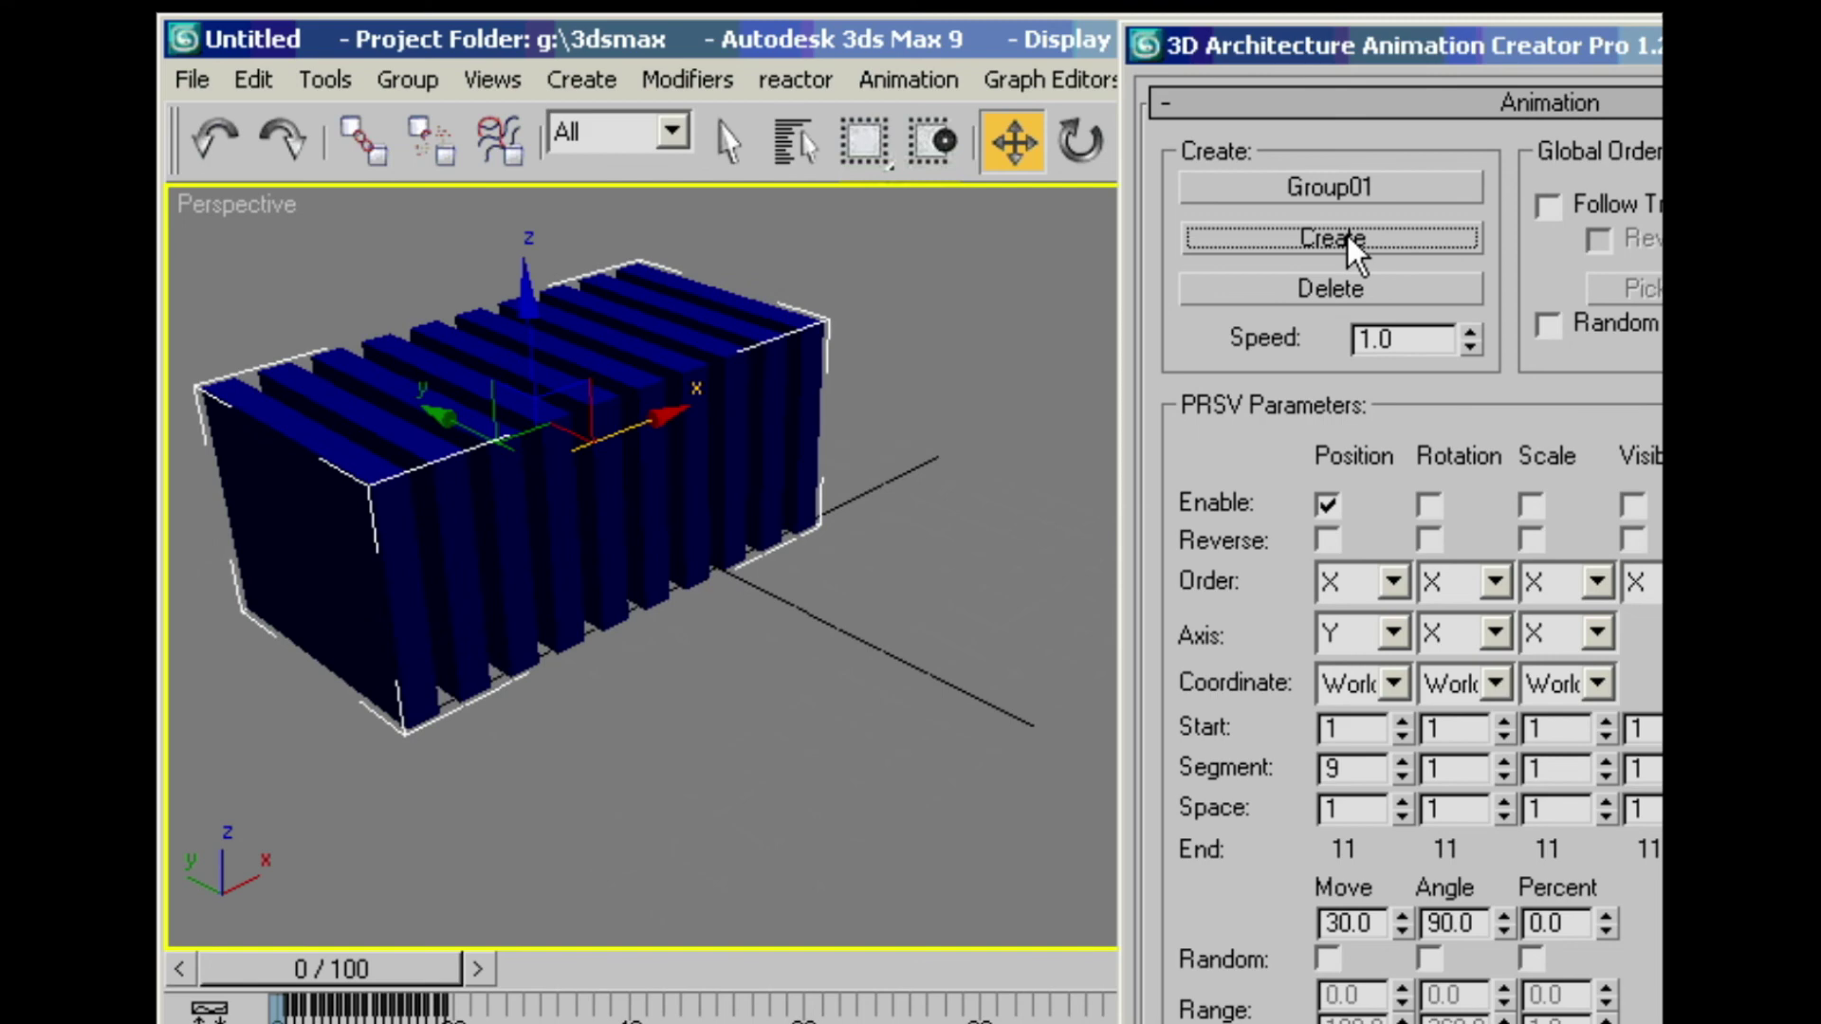
{"action": "left_click", "coordinate": [286, 963]}
{"action": "left_click_drag", "start_coordinate": [288, 966], "coordinate": [489, 963]}
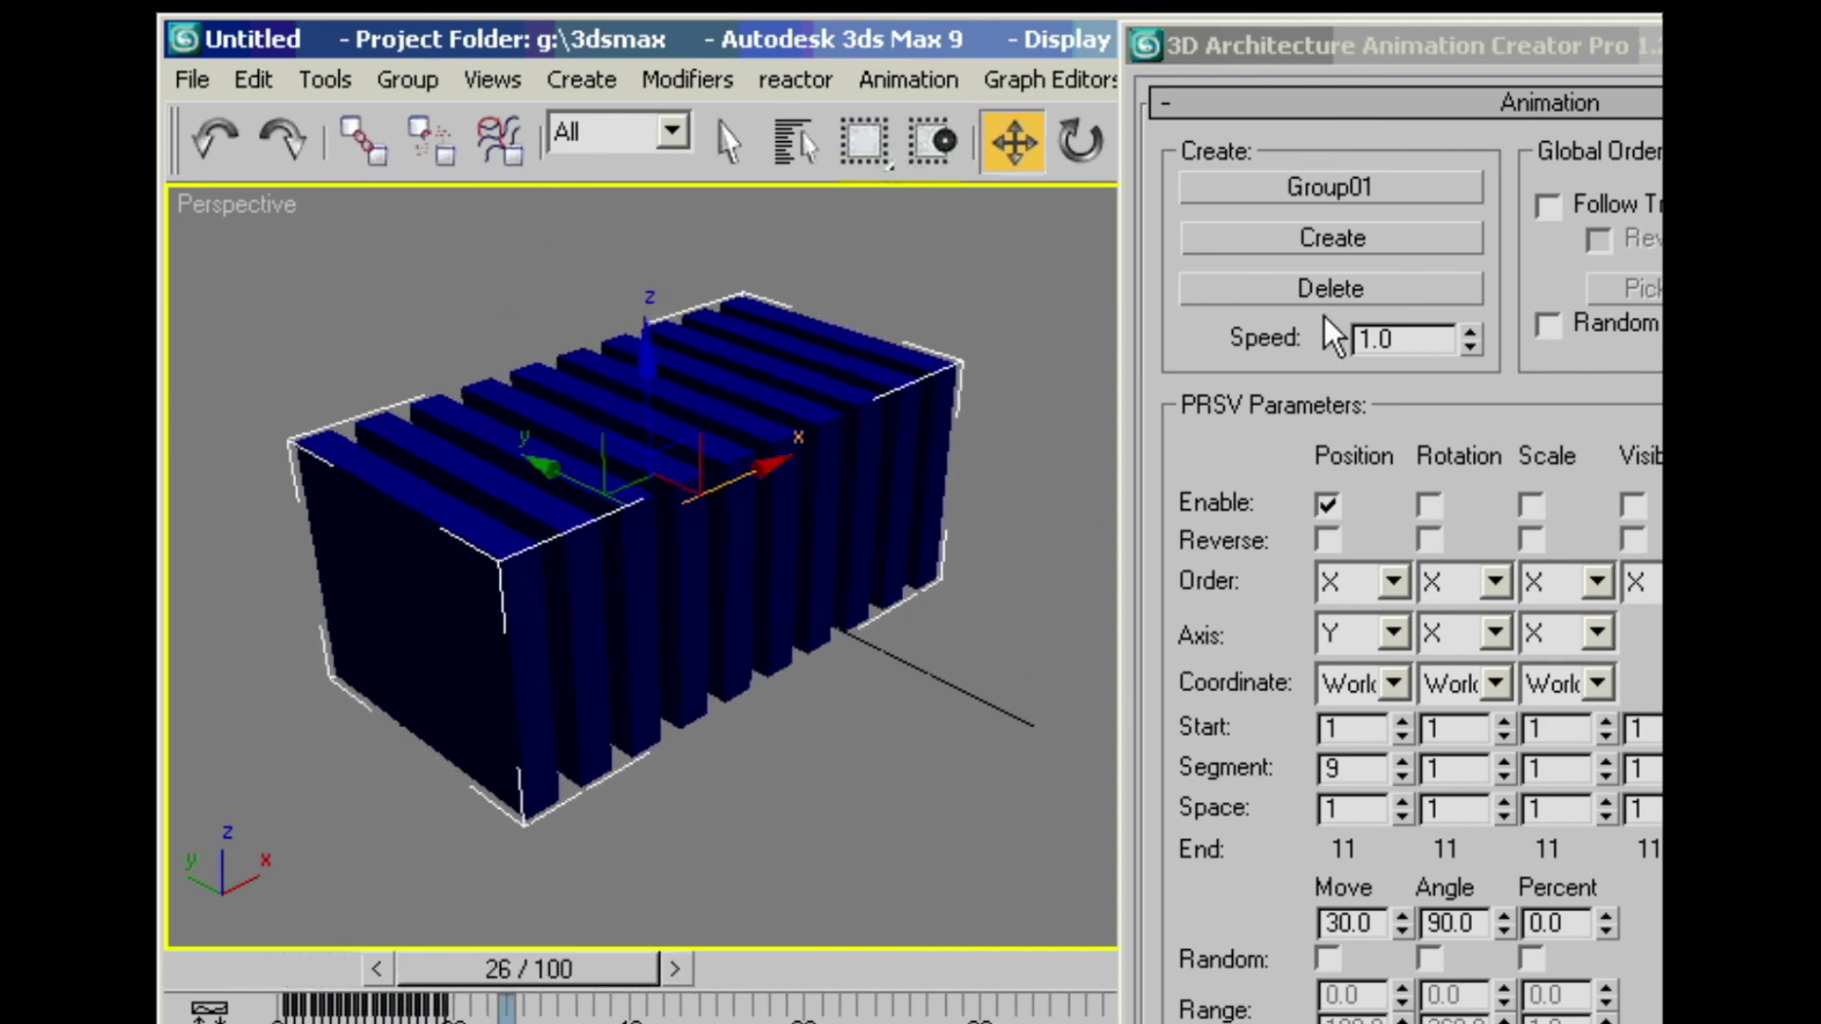
Step: Replace the animation with one using a position Segment of 1 and Space of 9, and preview it at frame 60
{"action": "left_click", "coordinate": [1328, 286]}
{"action": "left_click_drag", "start_coordinate": [1351, 779], "coordinate": [1286, 782]}
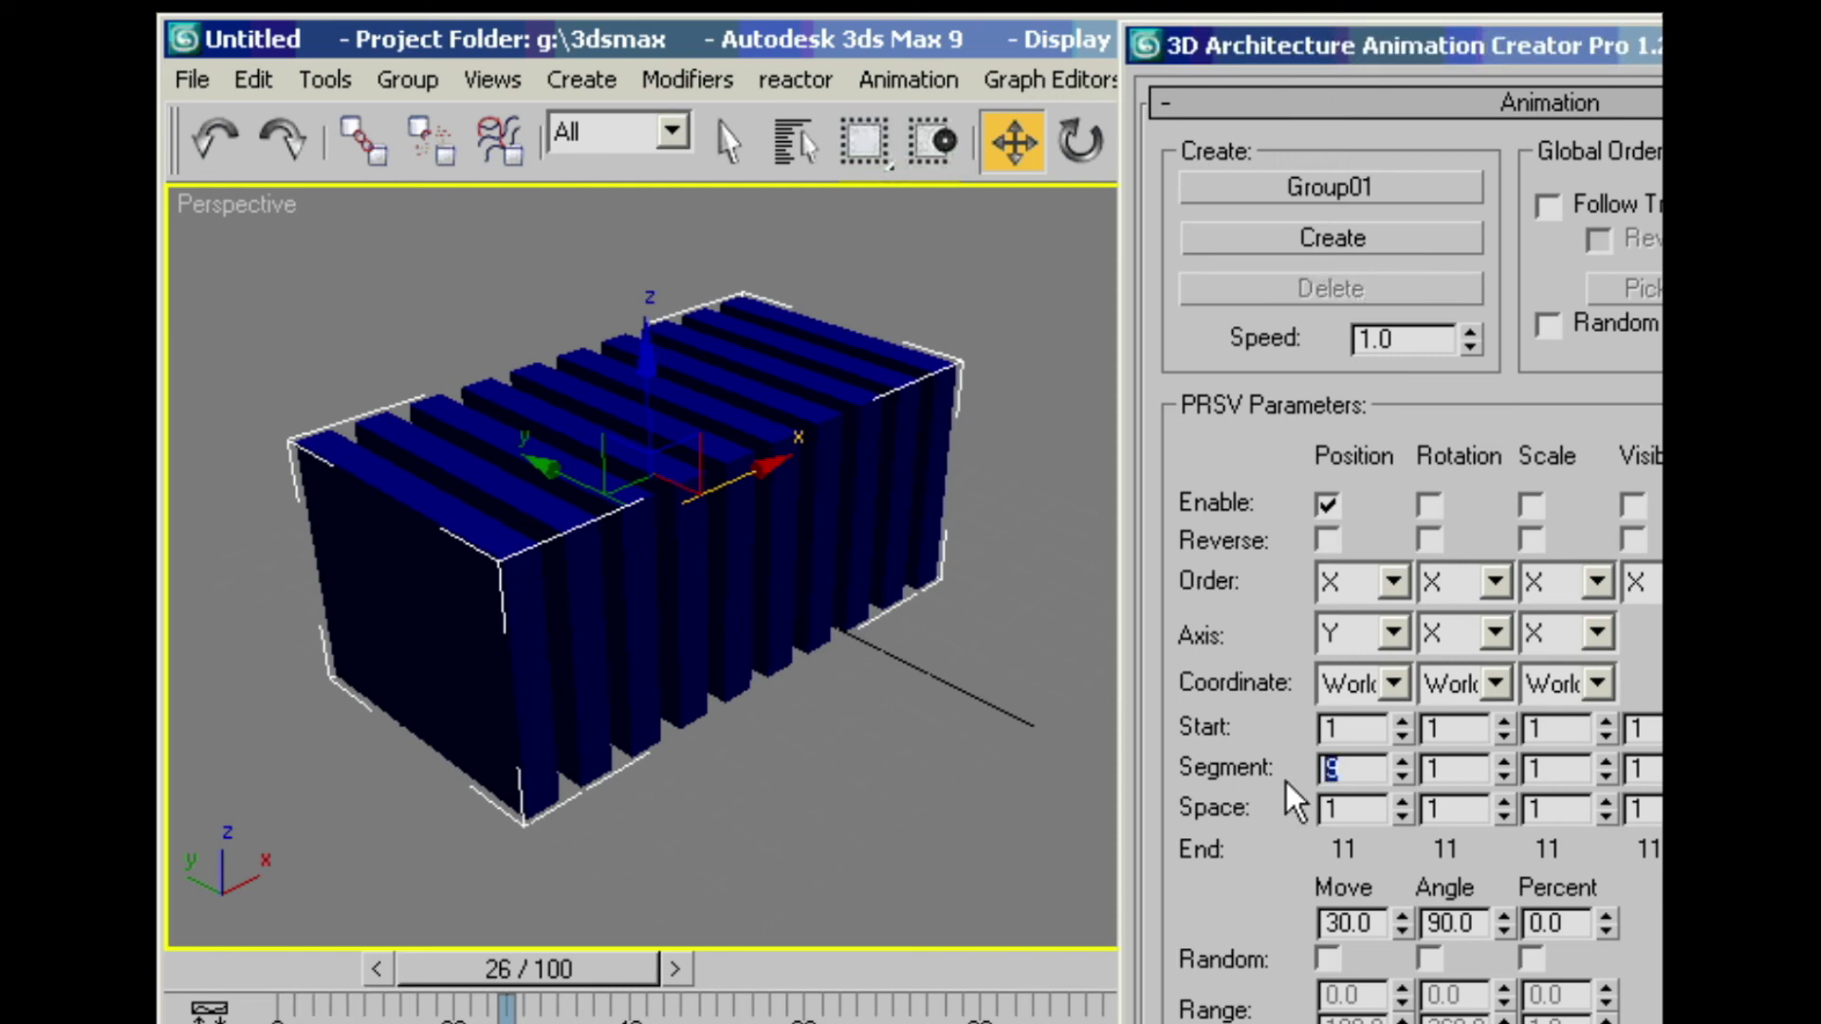
{"action": "type", "text": "1"}
{"action": "left_click", "coordinate": [1345, 804]}
{"action": "left_click_drag", "start_coordinate": [1345, 804], "coordinate": [1259, 780]}
{"action": "type", "text": "9"}
{"action": "left_click", "coordinate": [1333, 239]}
{"action": "left_click_drag", "start_coordinate": [569, 971], "coordinate": [834, 970]}
{"action": "key", "text": "w"}
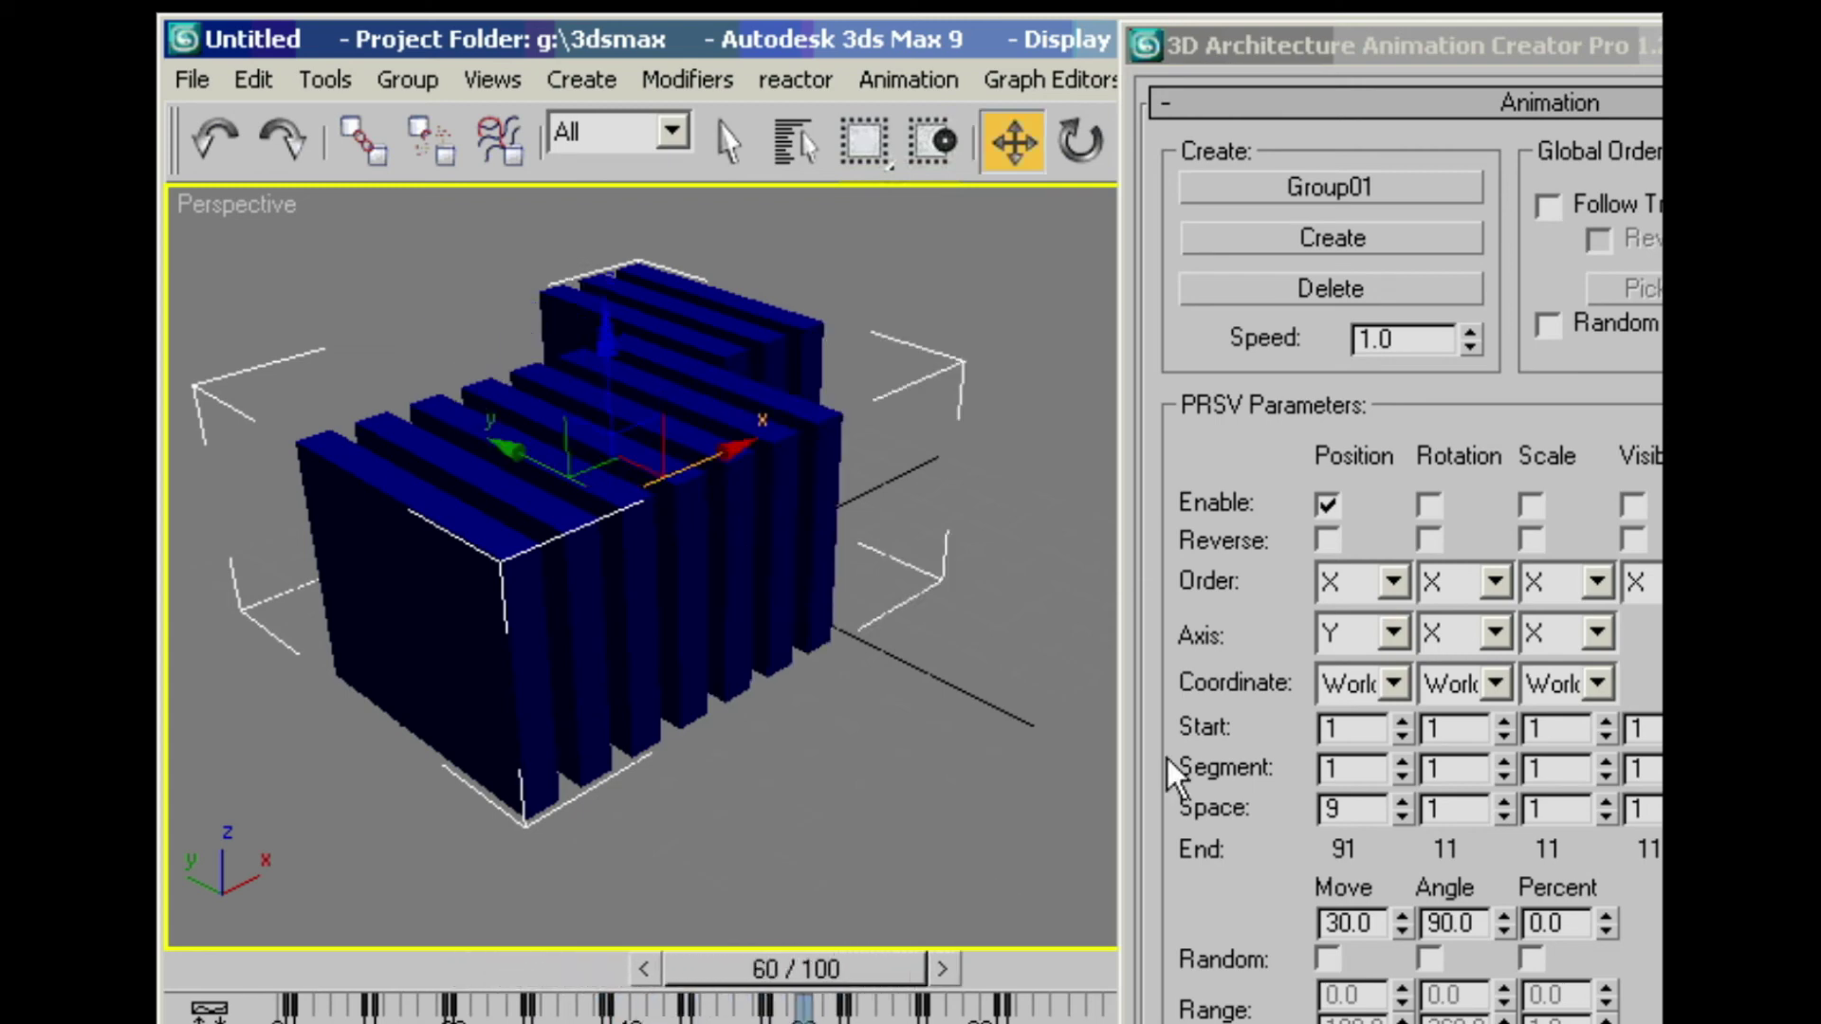
Step: Replace the animation with one using a random position Move value and preview it up to frame 85
{"action": "left_click", "coordinate": [1360, 288]}
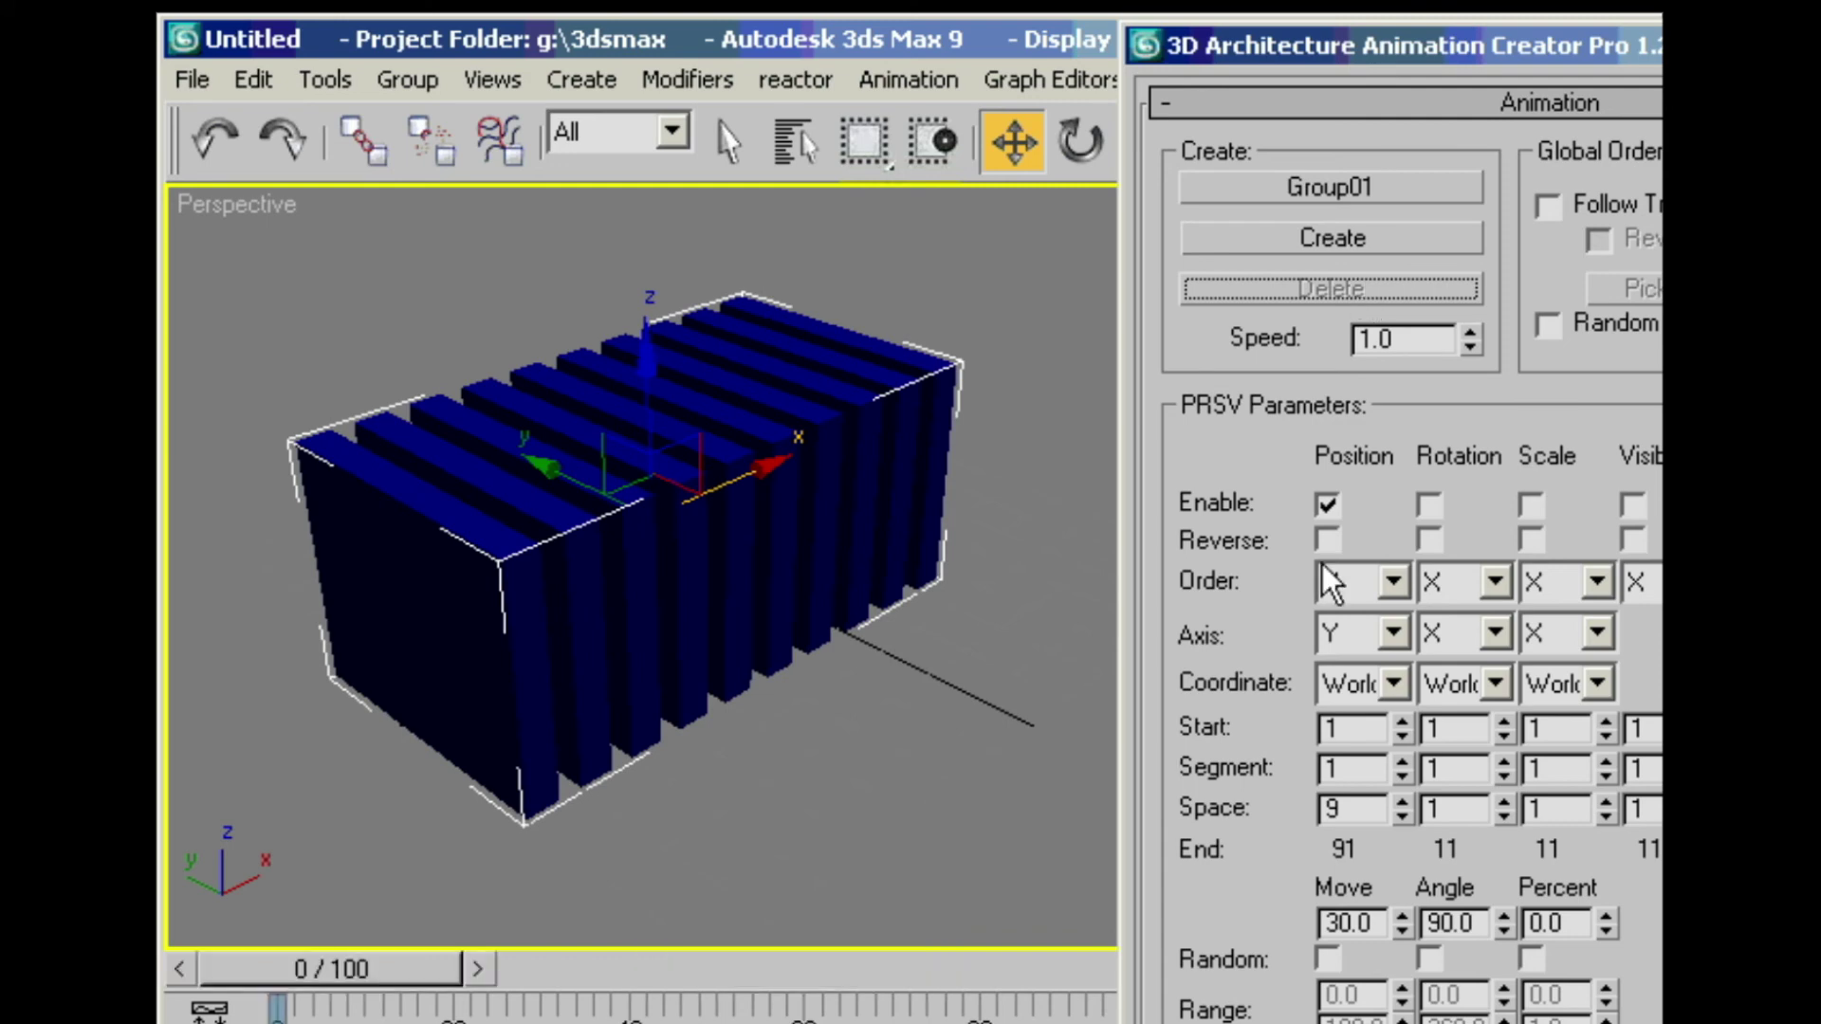
{"action": "left_click", "coordinate": [1326, 958]}
{"action": "left_click", "coordinate": [1381, 241]}
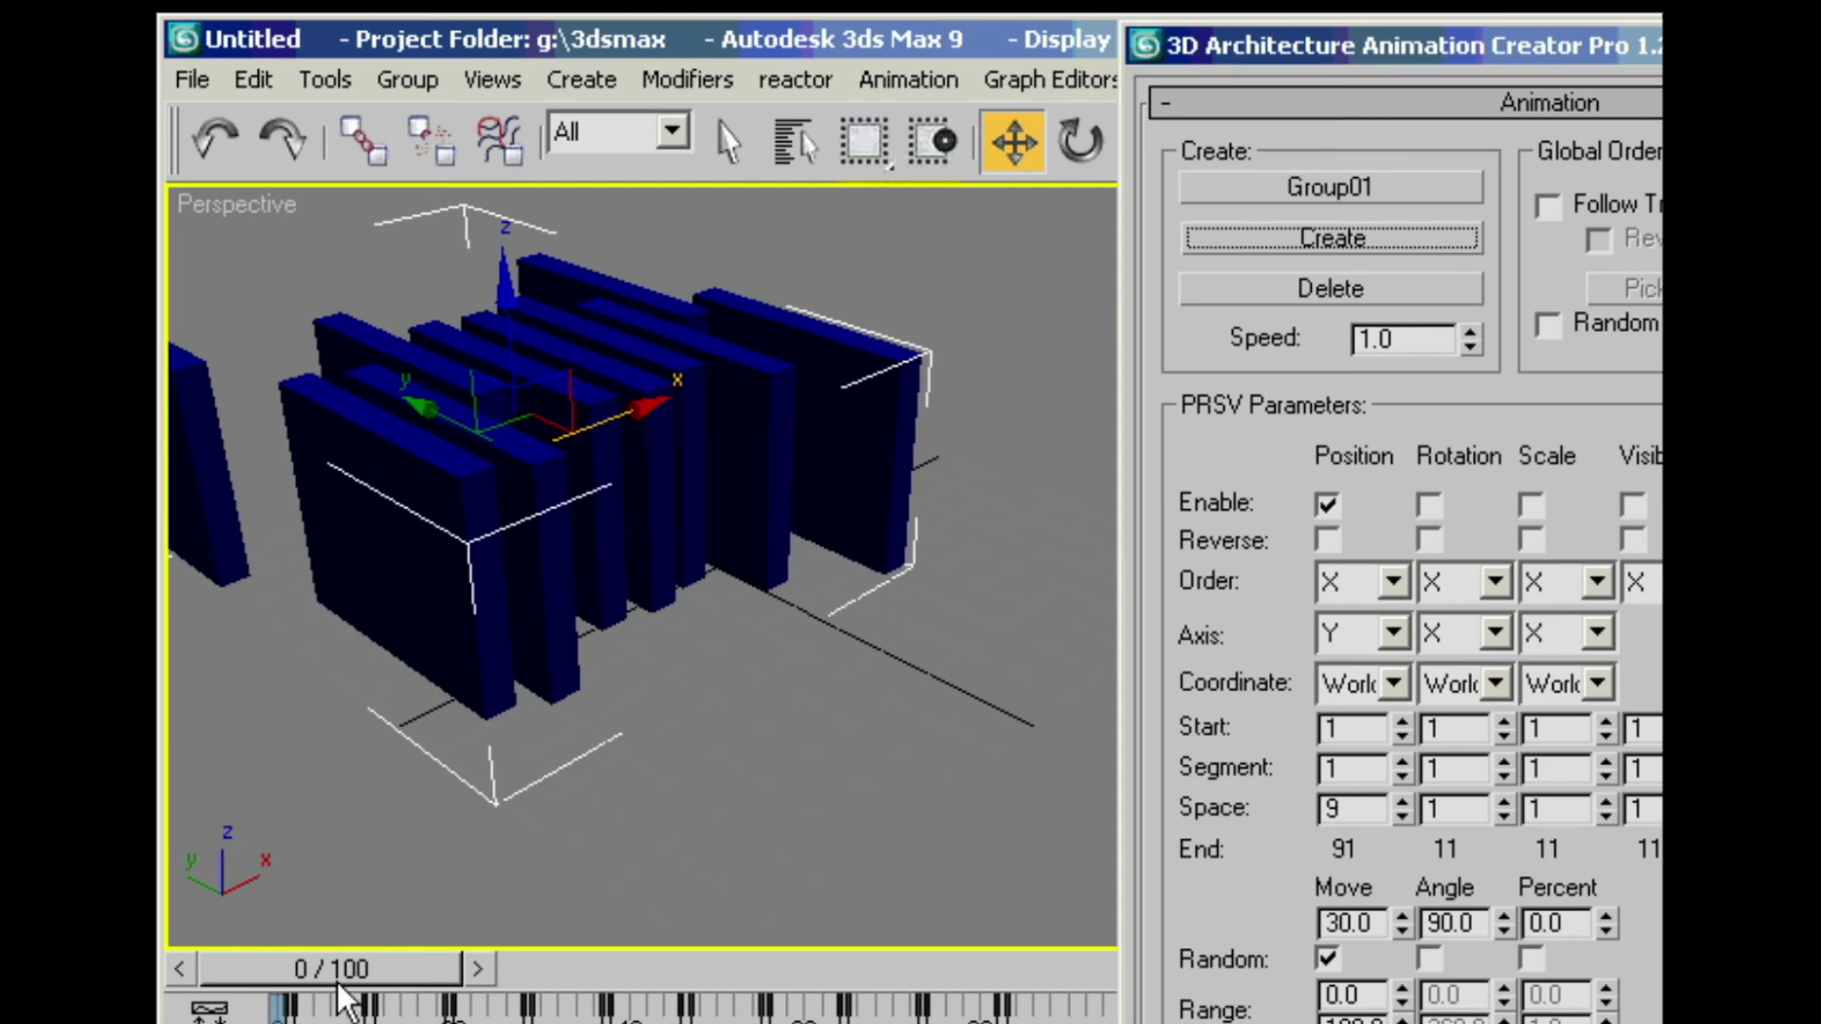
{"action": "left_click_drag", "start_coordinate": [311, 971], "coordinate": [967, 971]}
{"action": "key", "text": "w"}
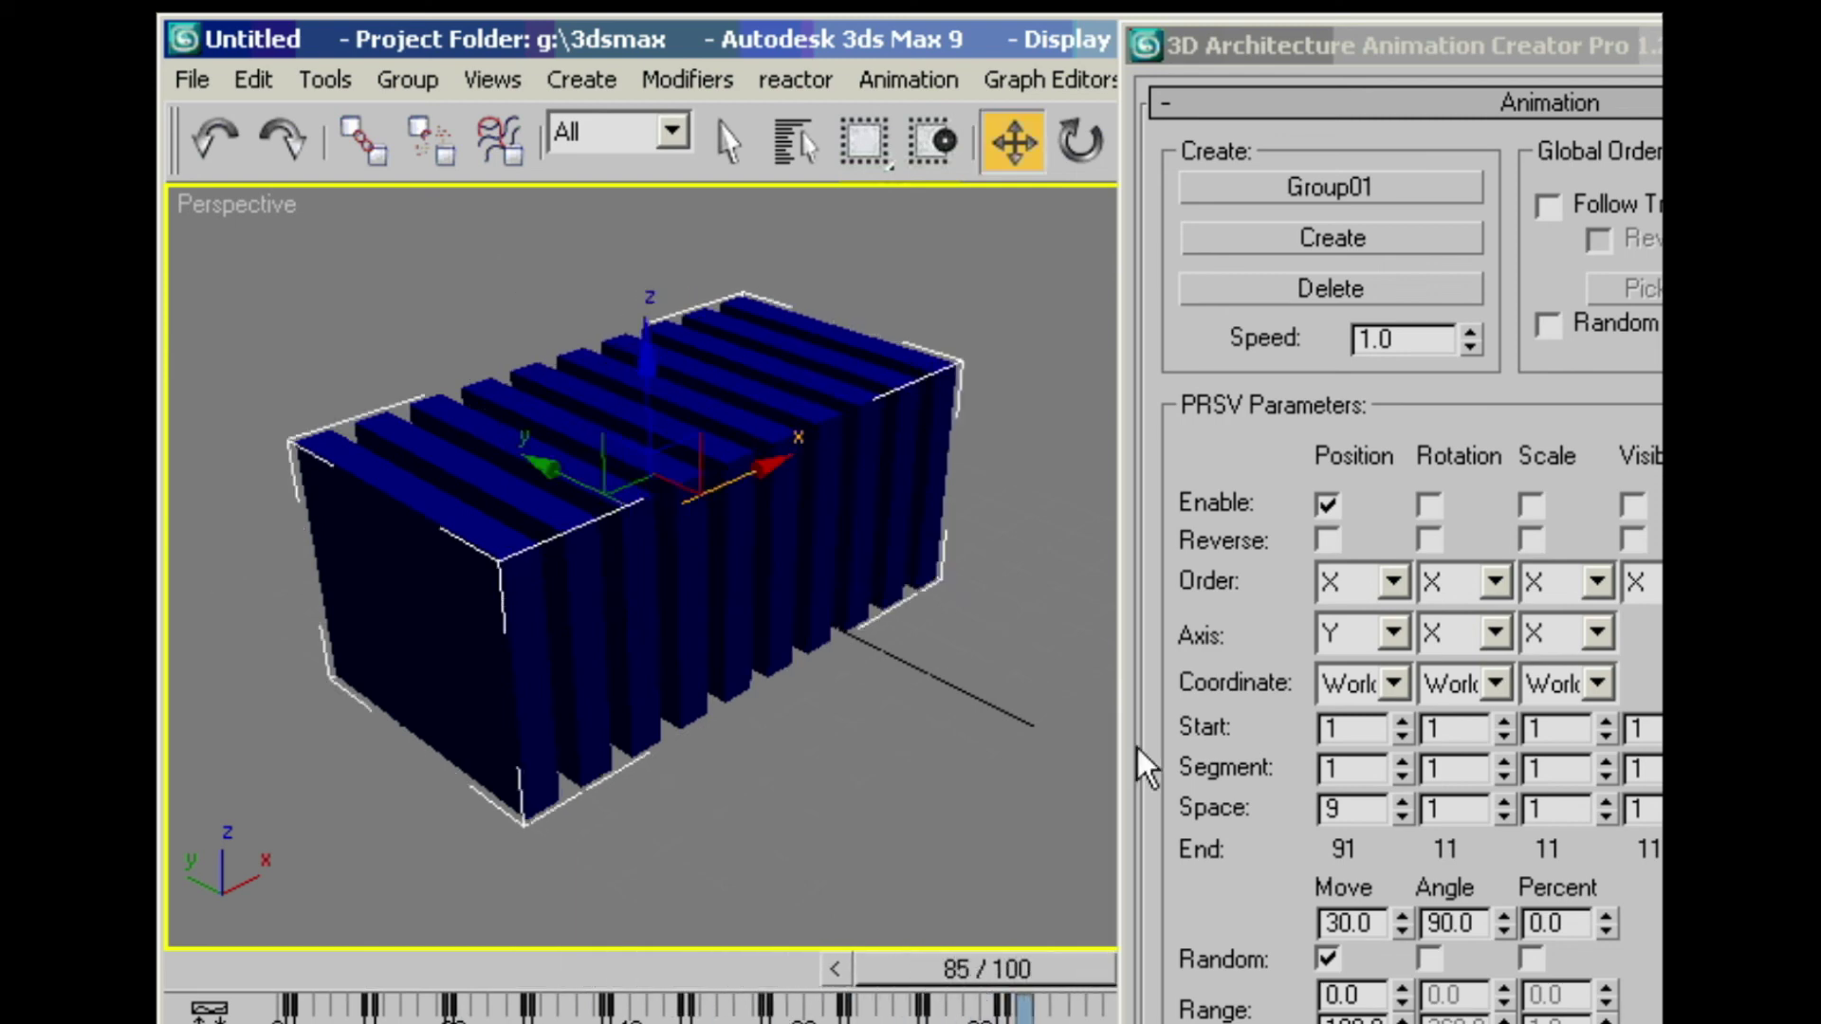
Step: Replace the position animation with a rotation-only animation using a Segment of 9, and preview it from frame 0 to 23
{"action": "left_click", "coordinate": [1331, 288]}
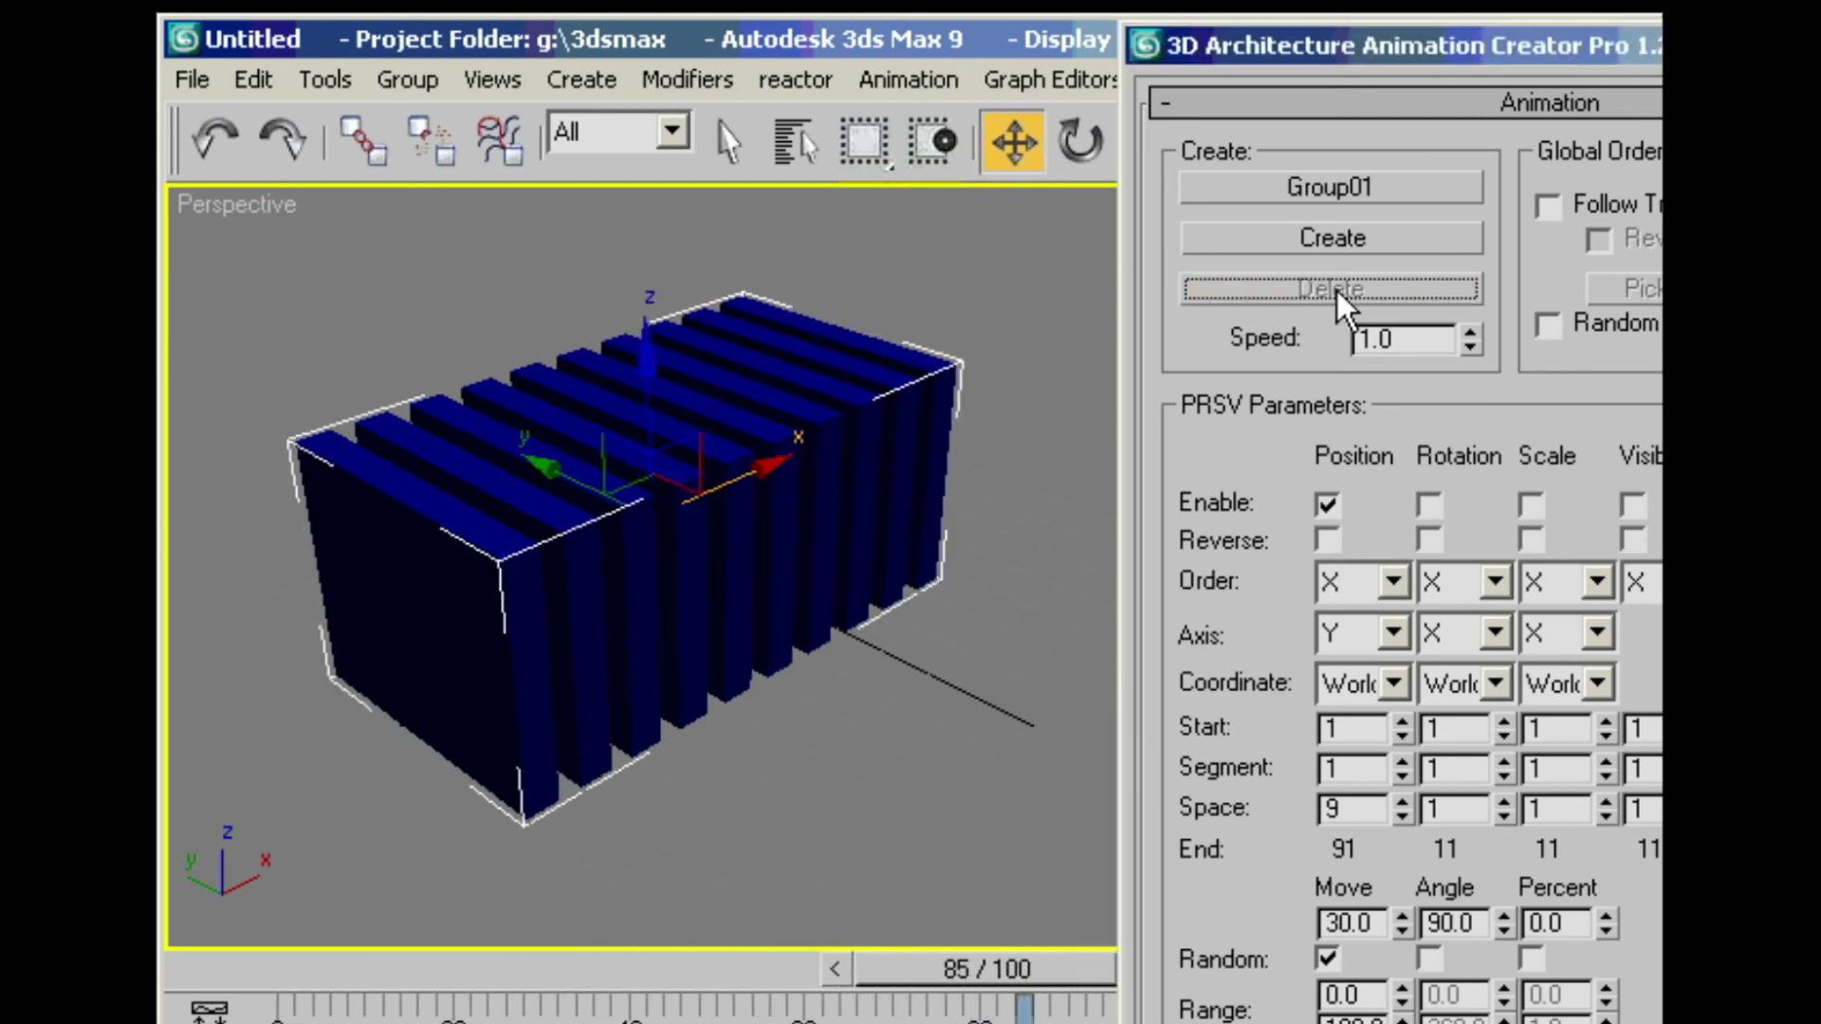
{"action": "key", "text": "Home"}
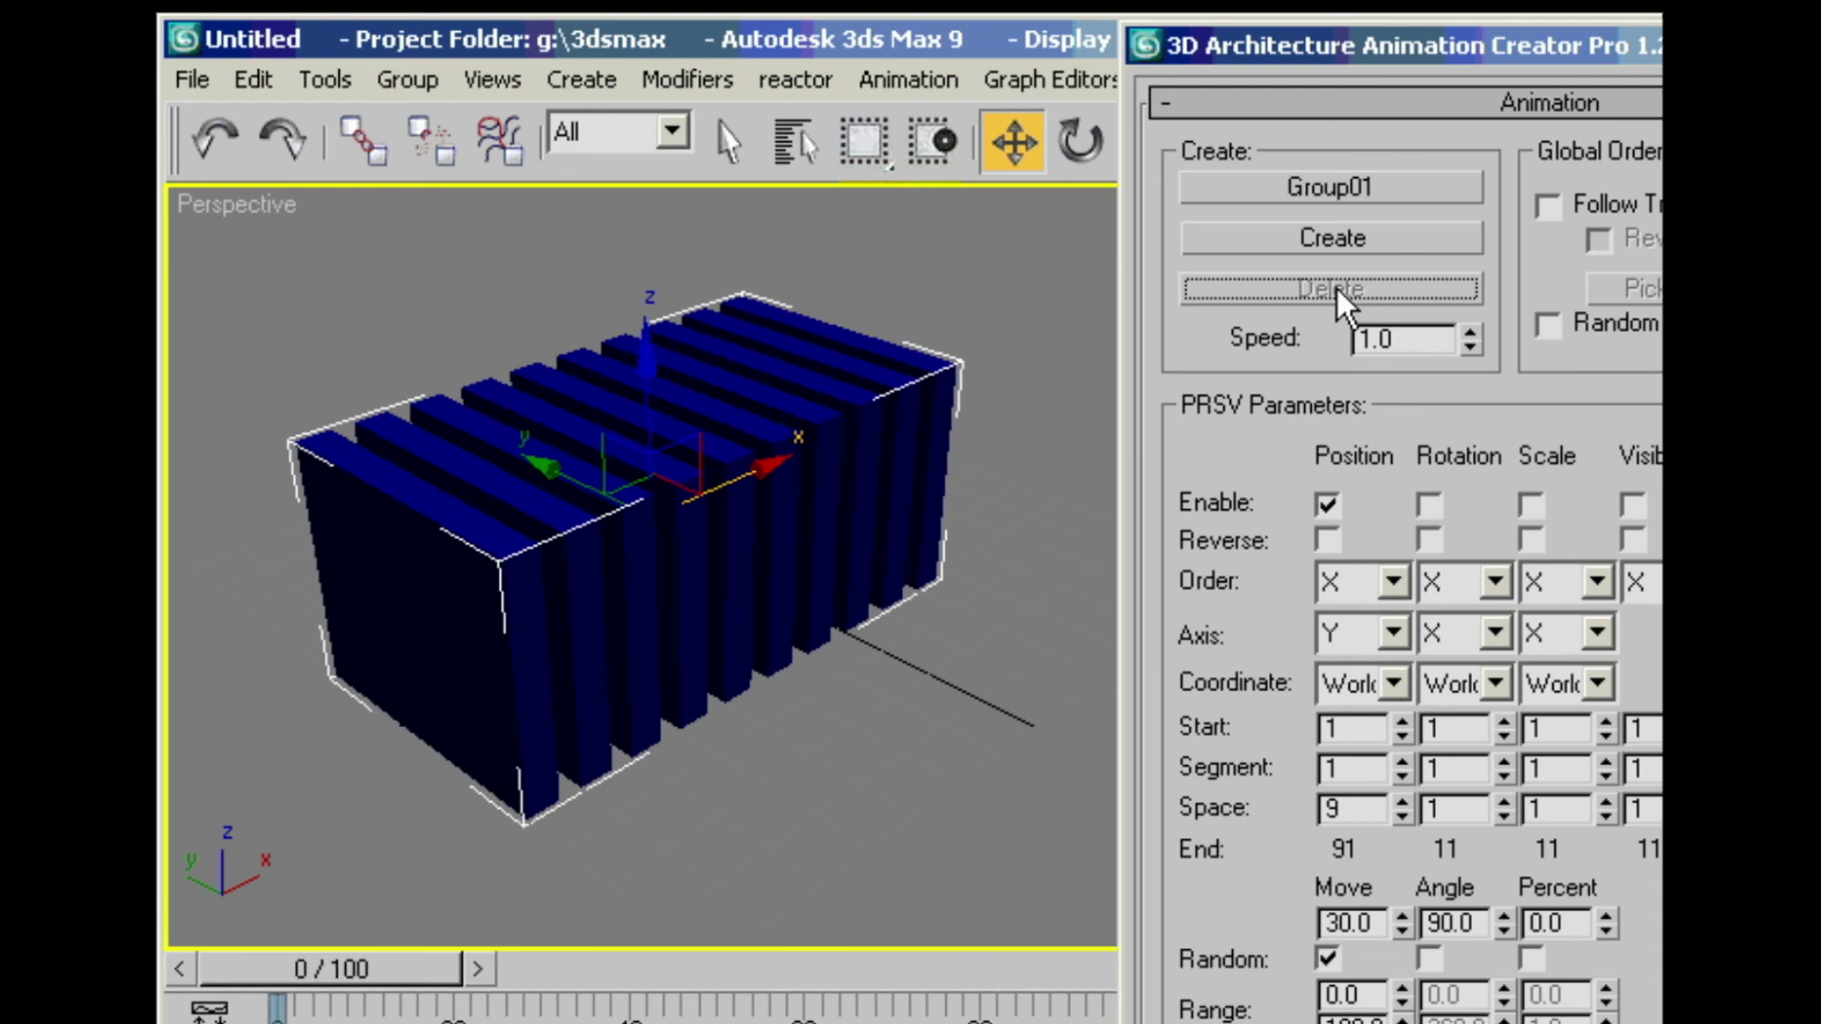
{"action": "left_click", "coordinate": [1336, 510]}
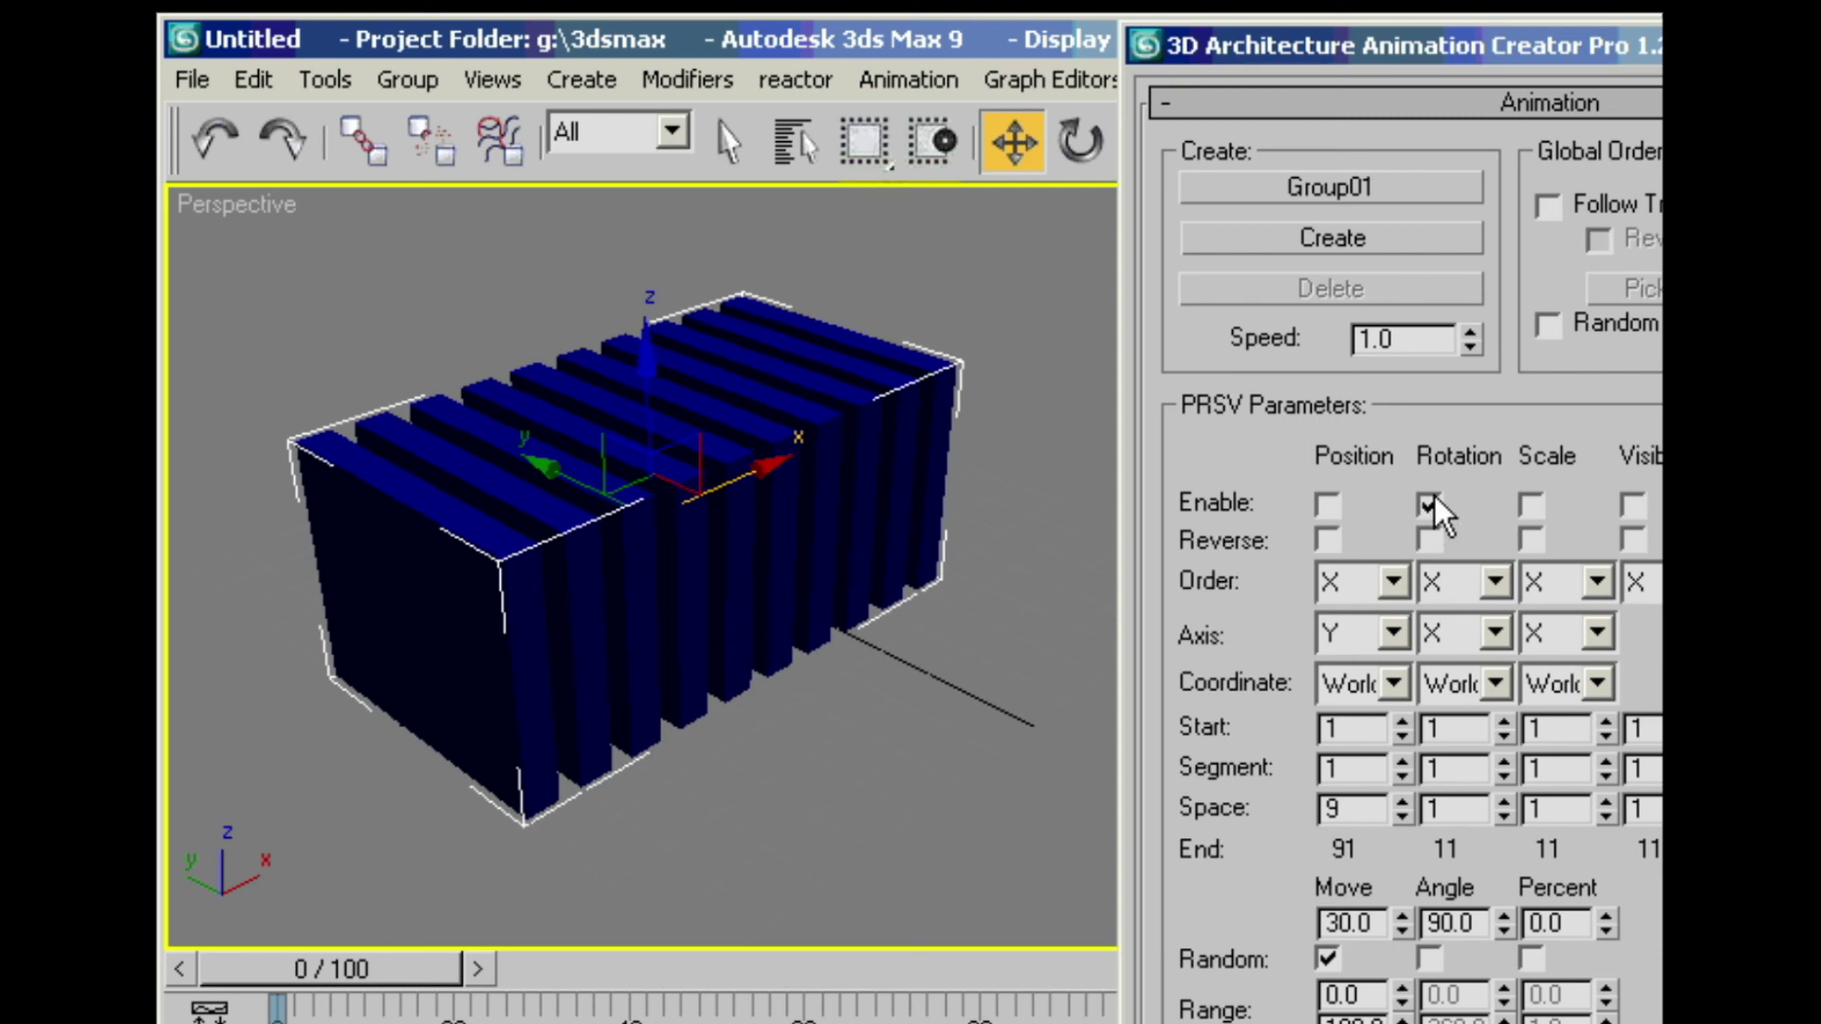
{"action": "double_click", "coordinate": [1463, 756]}
{"action": "type", "text": "9"}
{"action": "left_click", "coordinate": [1369, 243]}
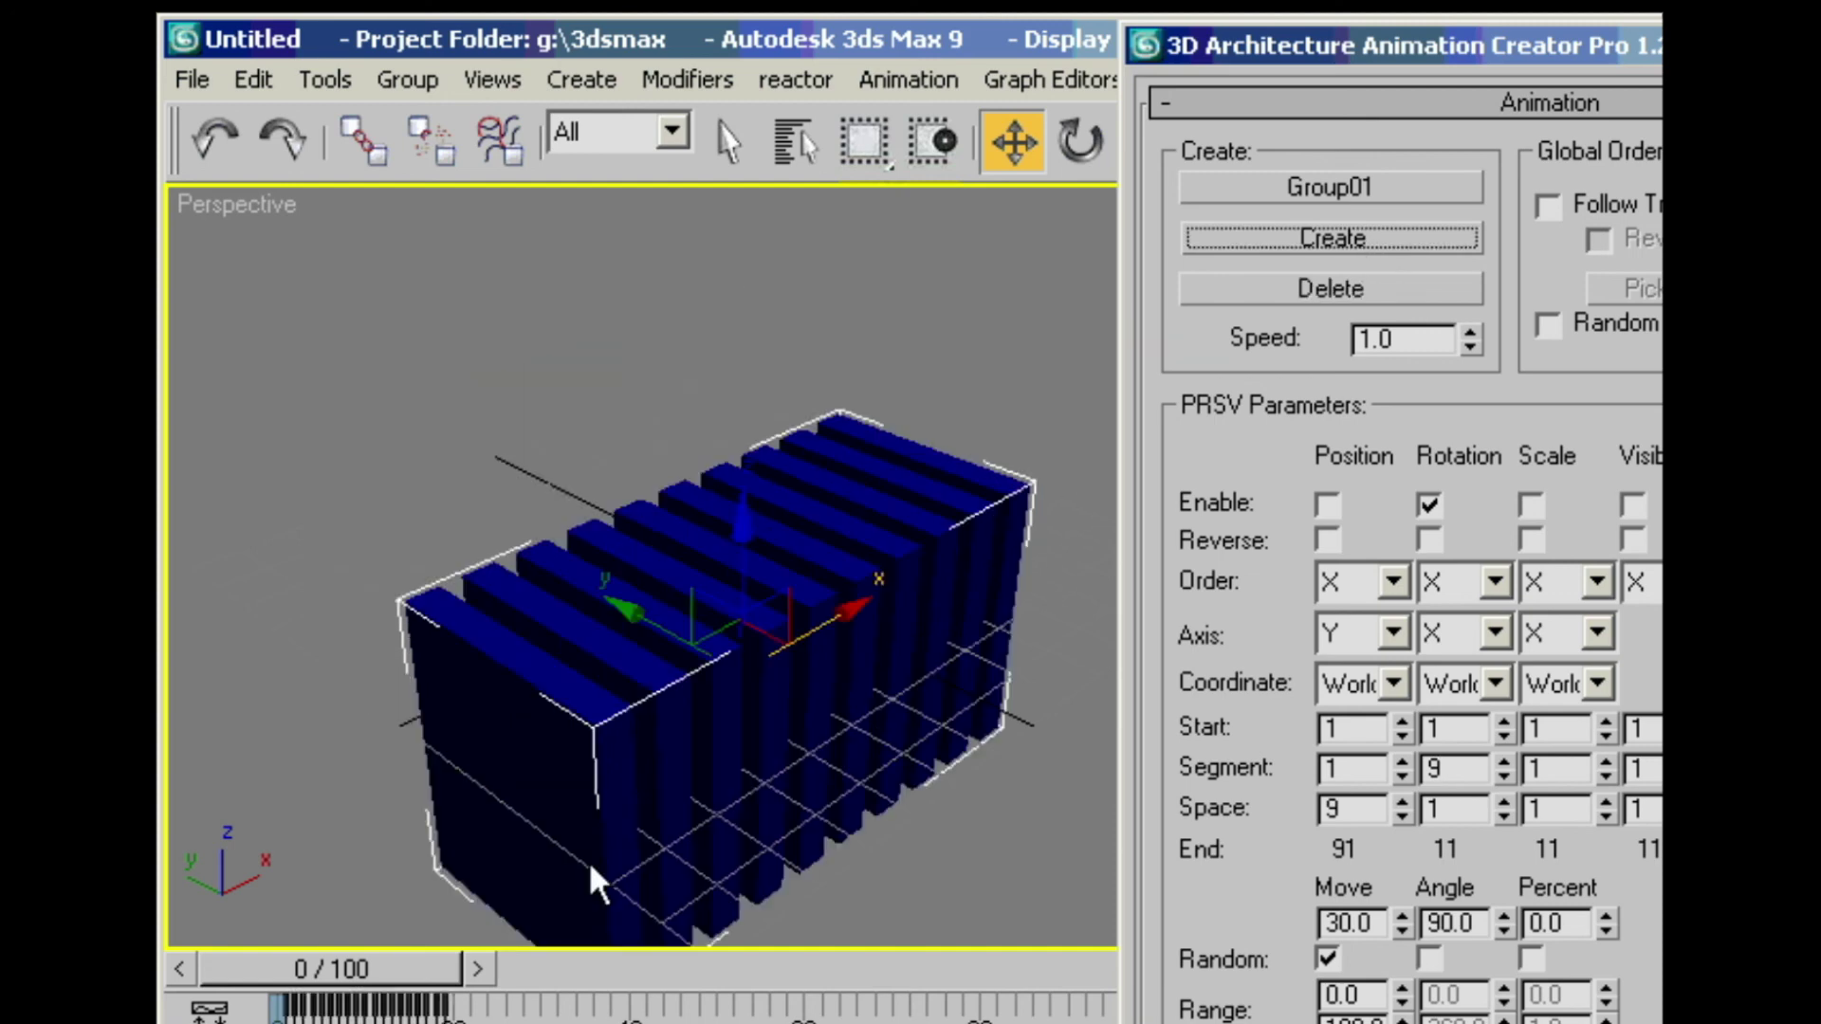
{"action": "left_click_drag", "start_coordinate": [288, 972], "coordinate": [469, 965]}
{"action": "key", "text": "w"}
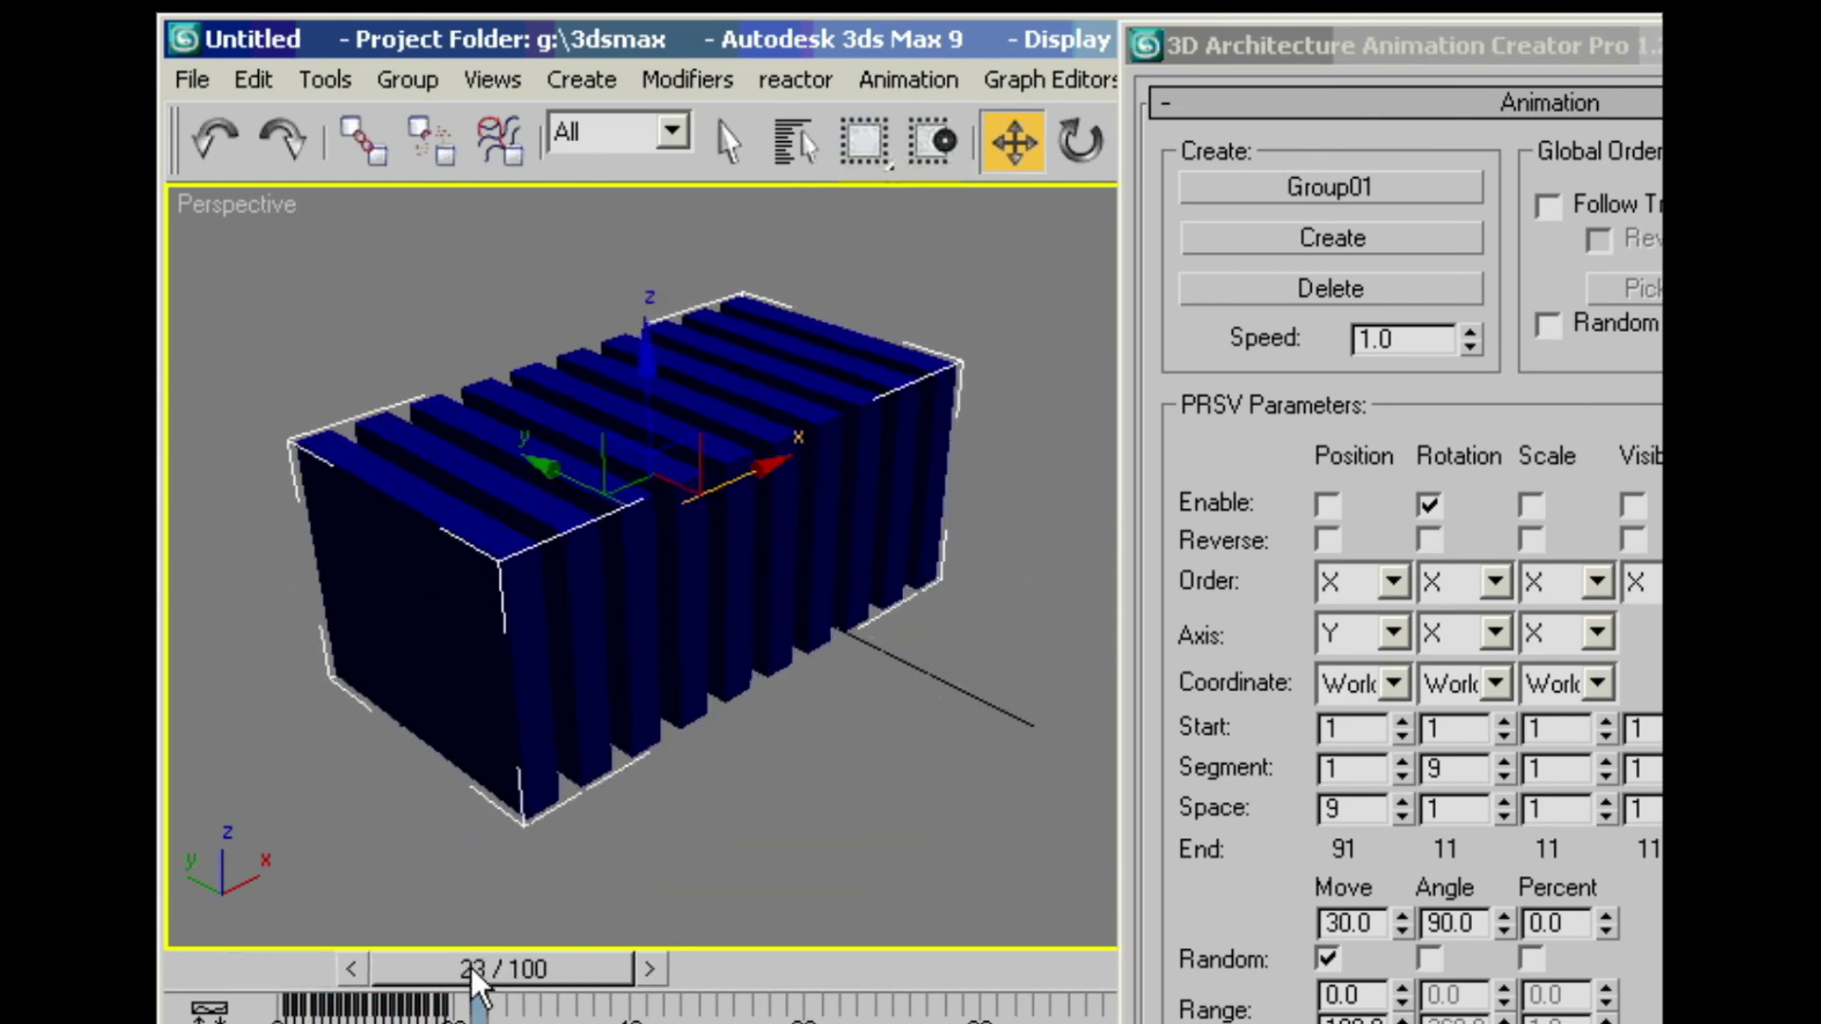
Step: Replace the animation with a scale-only animation along the Z axis and preview it up to frame 17
{"action": "left_click", "coordinate": [1316, 296]}
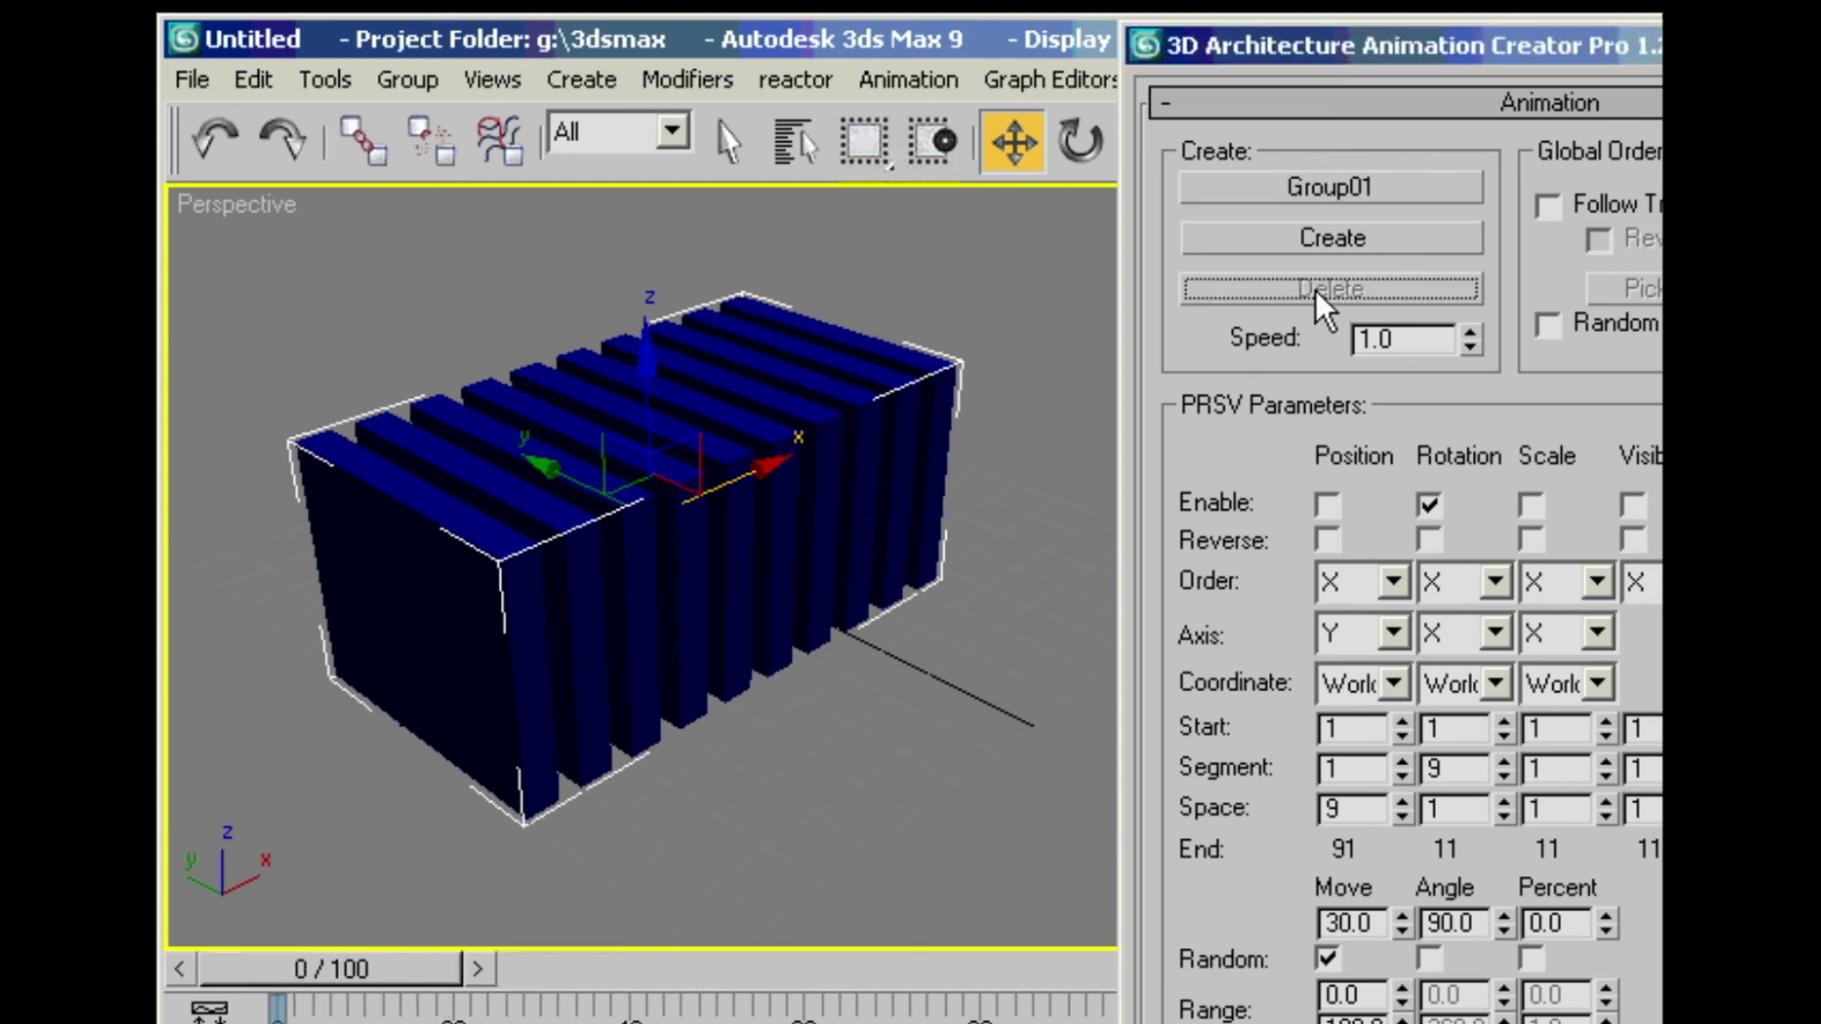
{"action": "left_click", "coordinate": [1430, 505]}
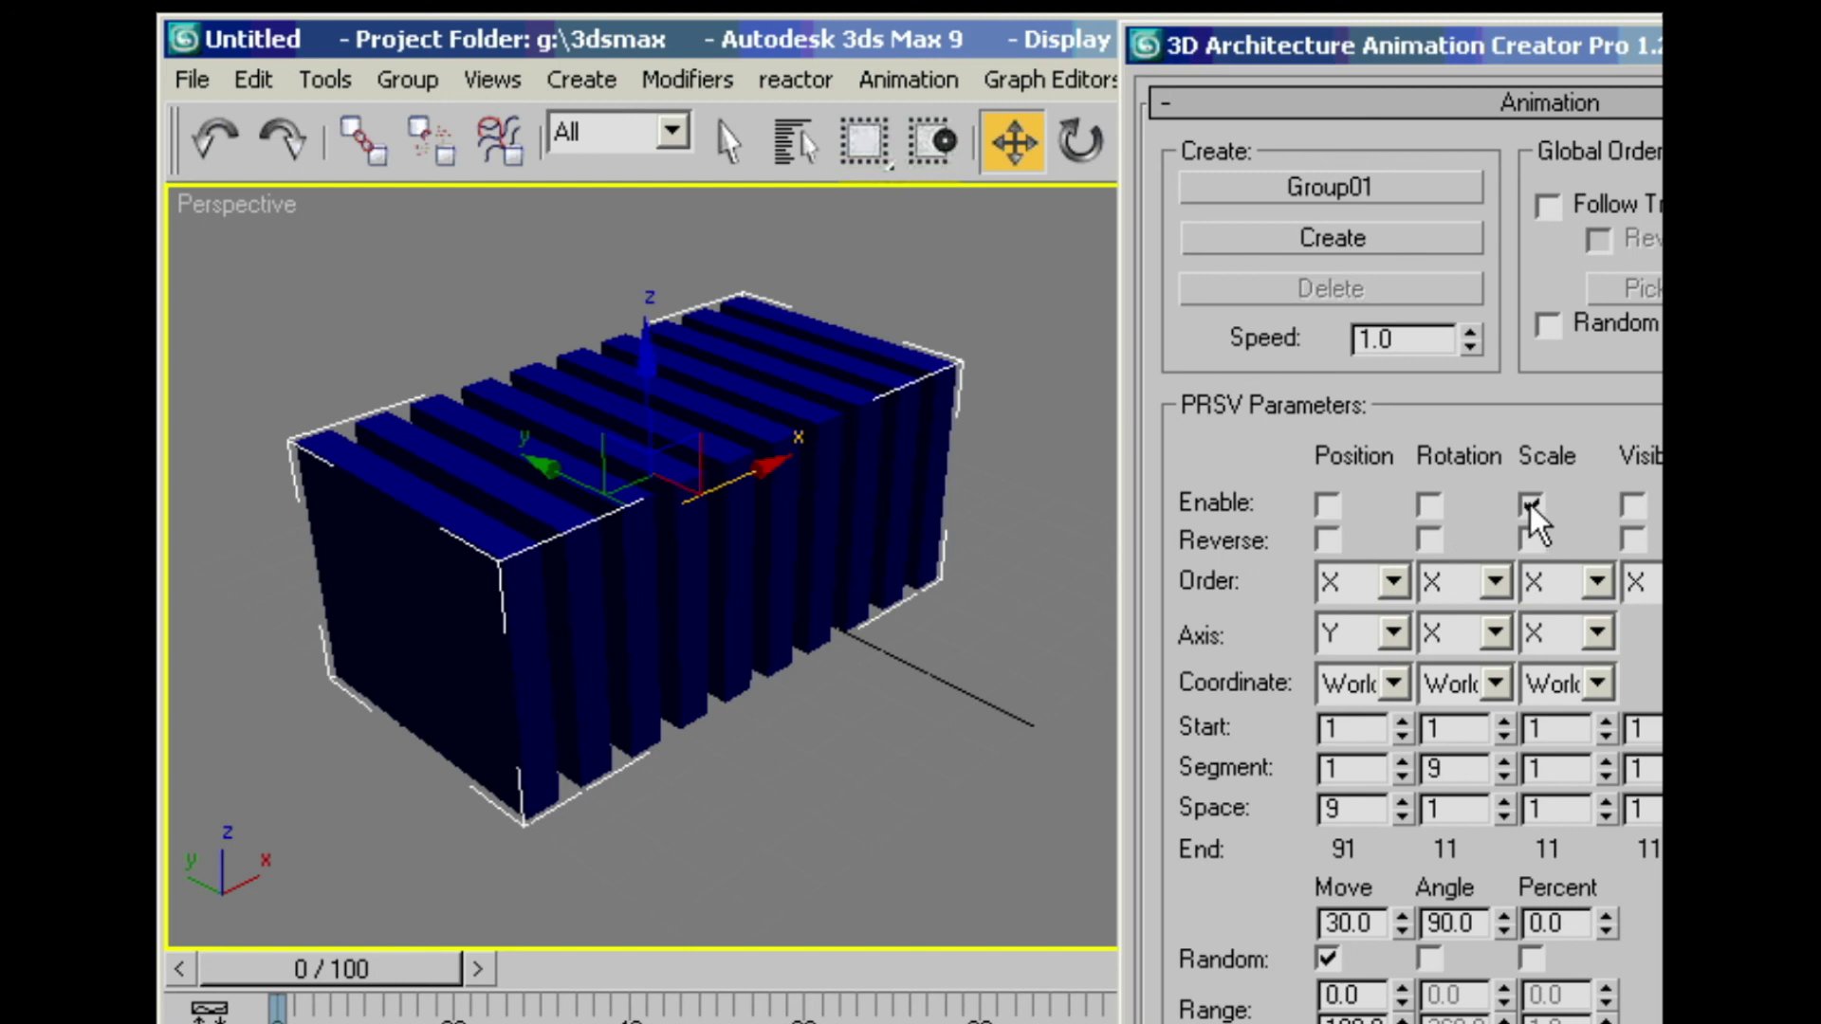
{"action": "left_click", "coordinate": [1567, 634]}
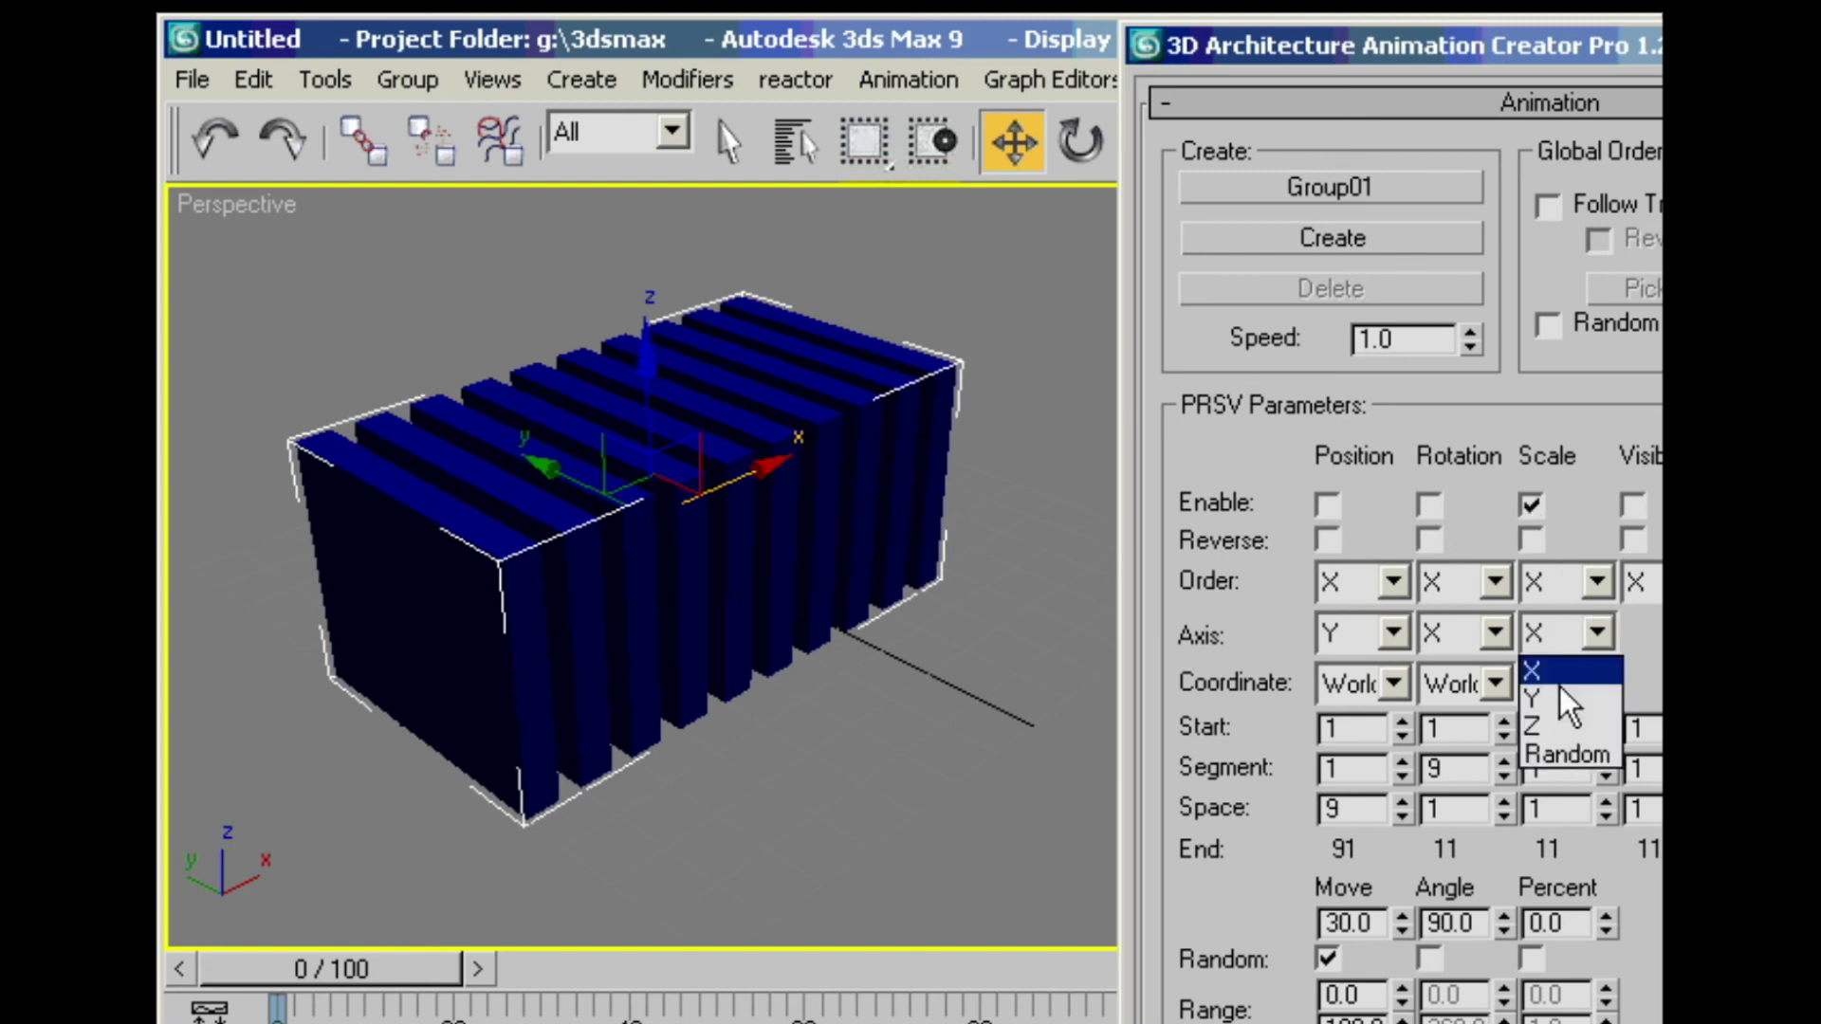
{"action": "left_click", "coordinate": [1552, 726]}
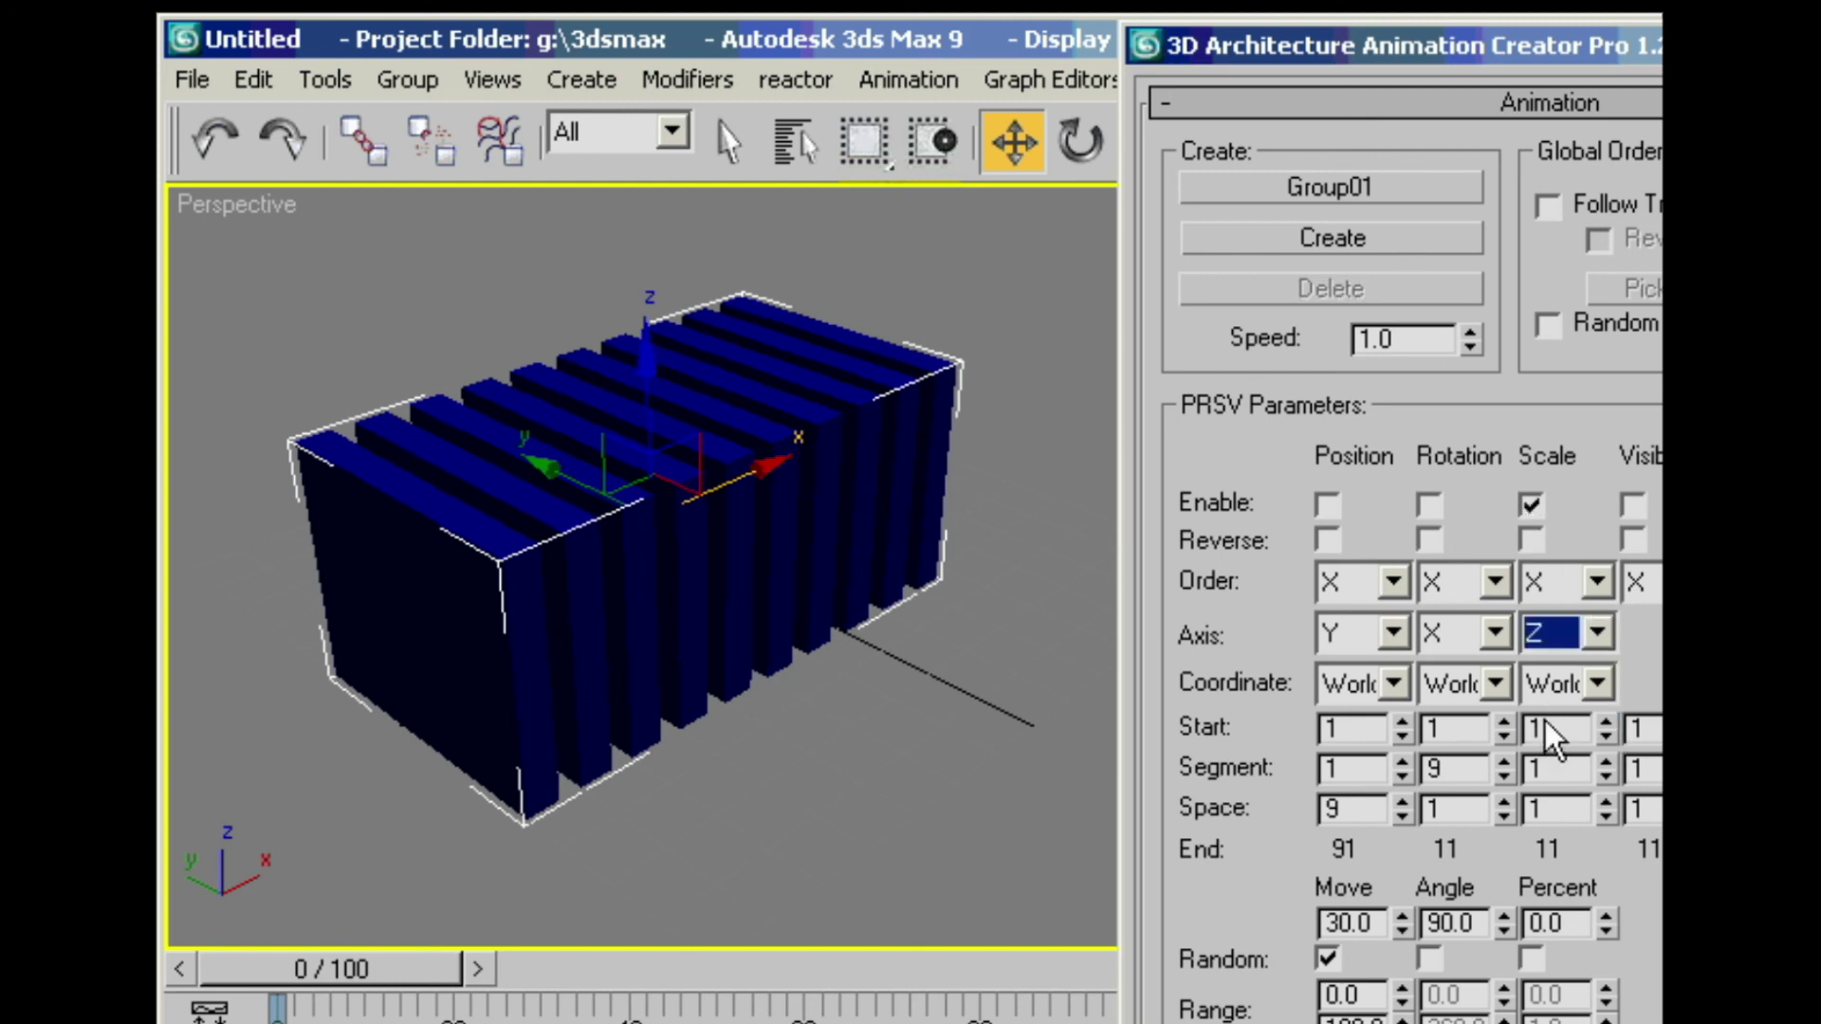
{"action": "left_click", "coordinate": [1385, 241]}
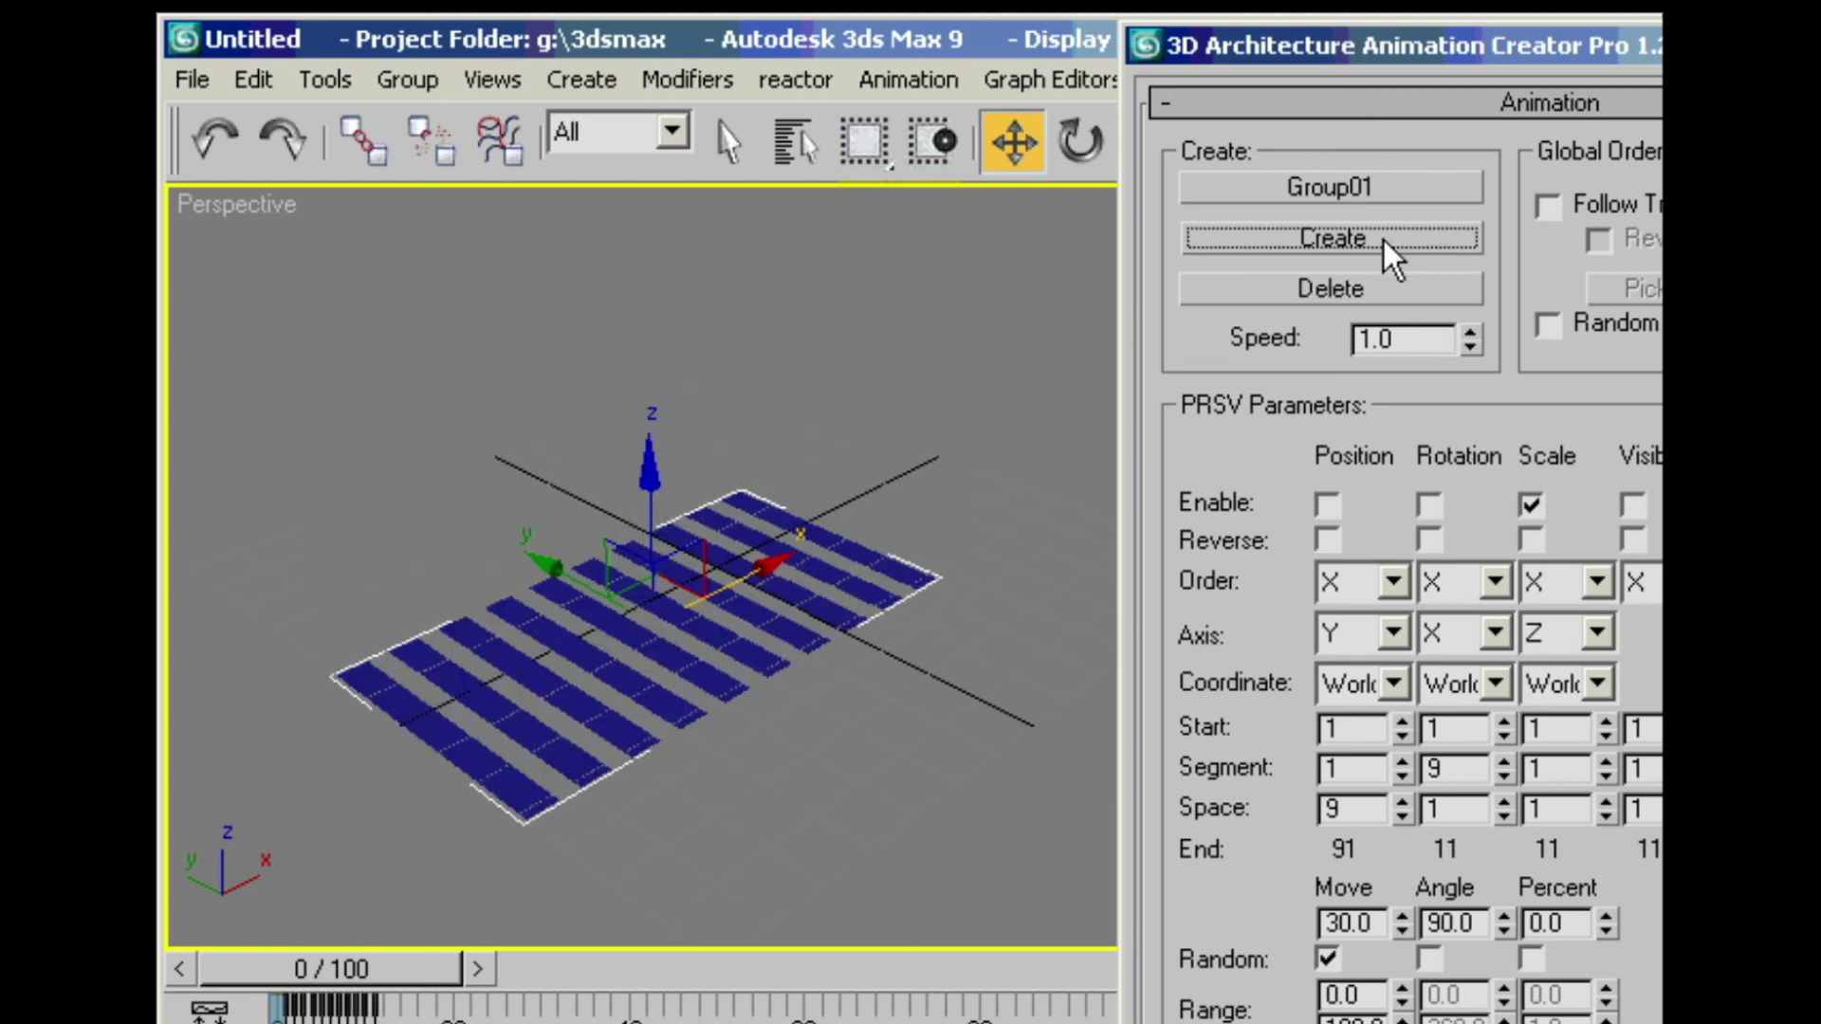
{"action": "left_click_drag", "start_coordinate": [296, 963], "coordinate": [433, 965]}
{"action": "key", "text": "w"}
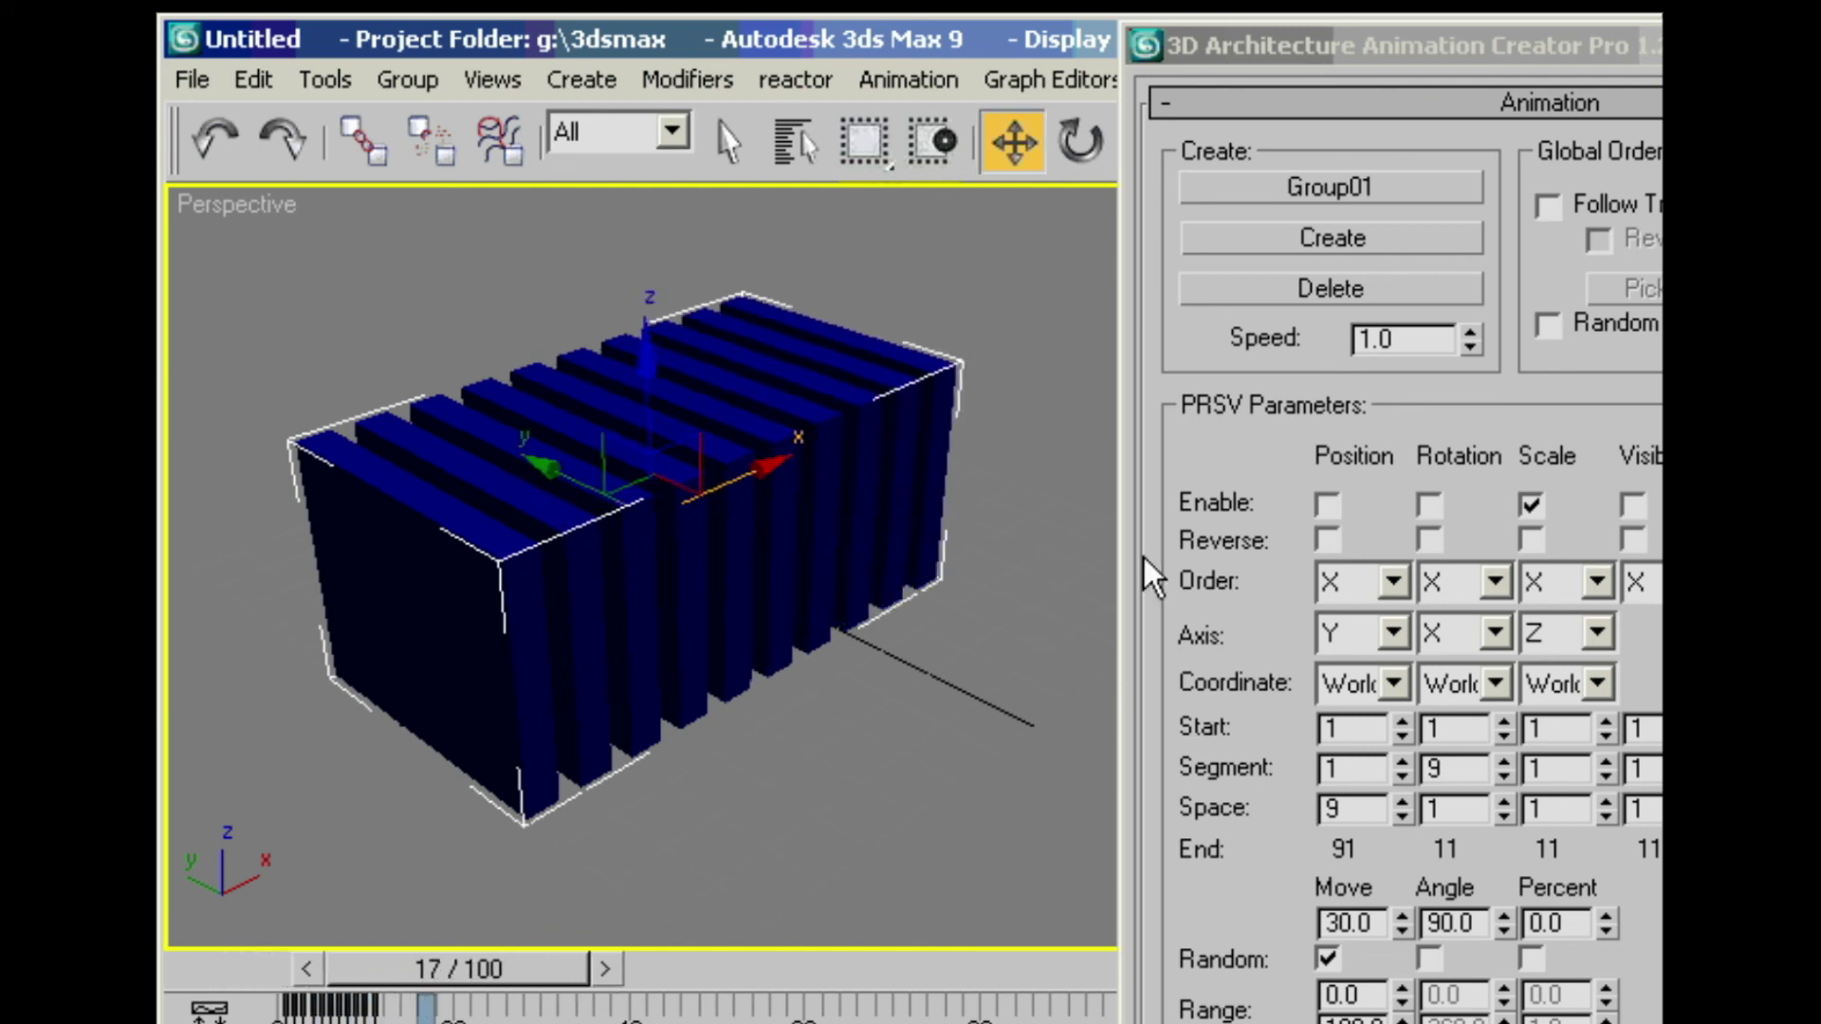
Step: Replace the scale animation with a visibility-only animation and preview it up to frame 16
{"action": "left_click", "coordinate": [1328, 290]}
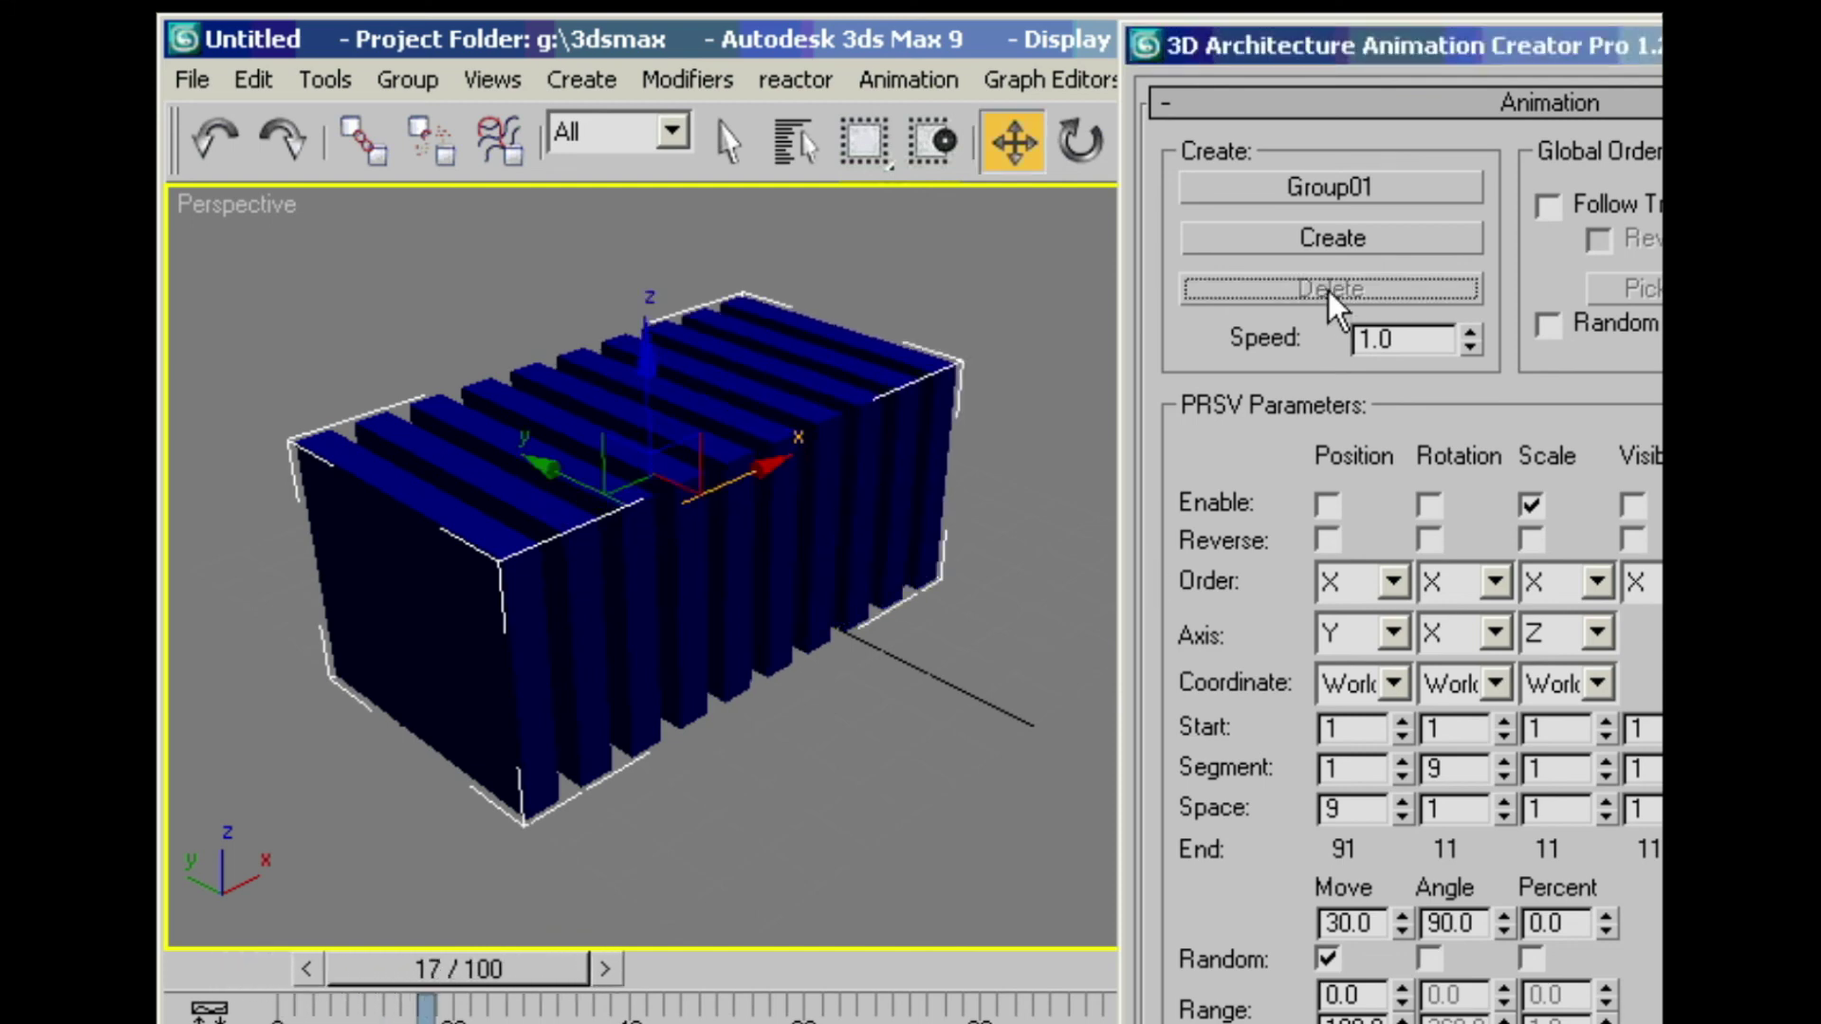
{"action": "left_click", "coordinate": [1532, 499]}
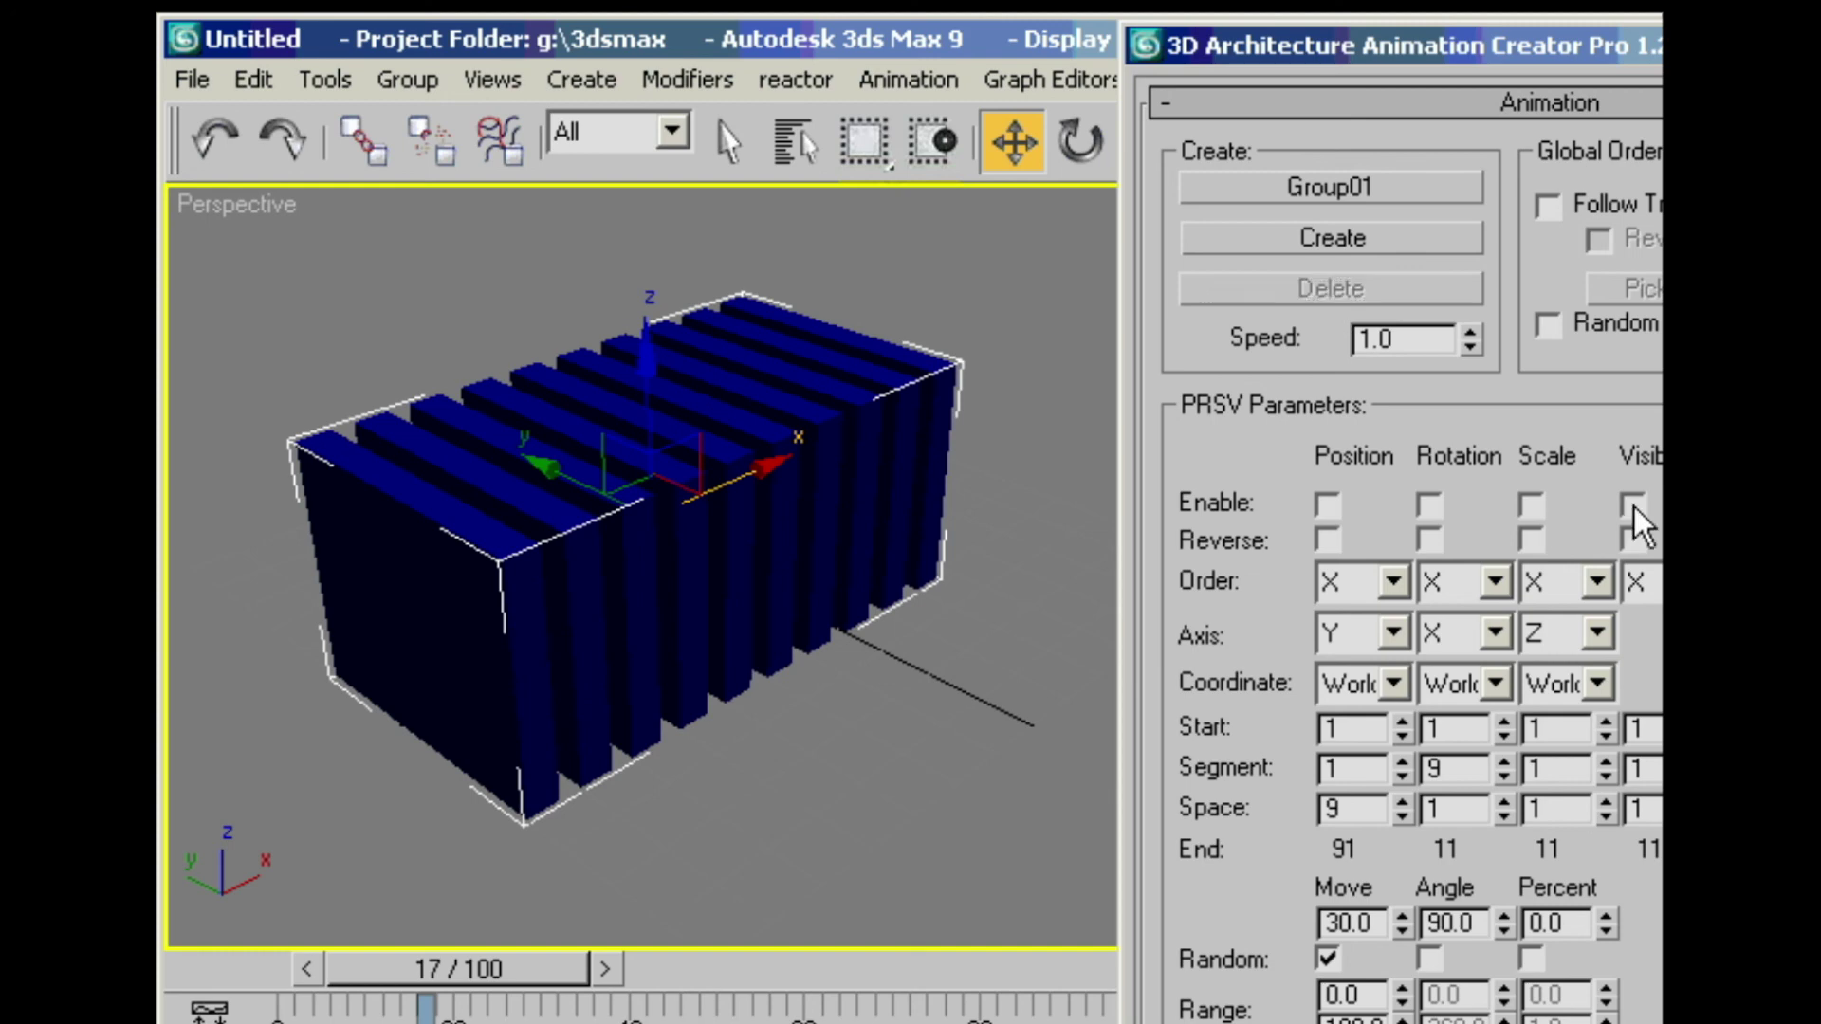
{"action": "left_click", "coordinate": [1370, 237]}
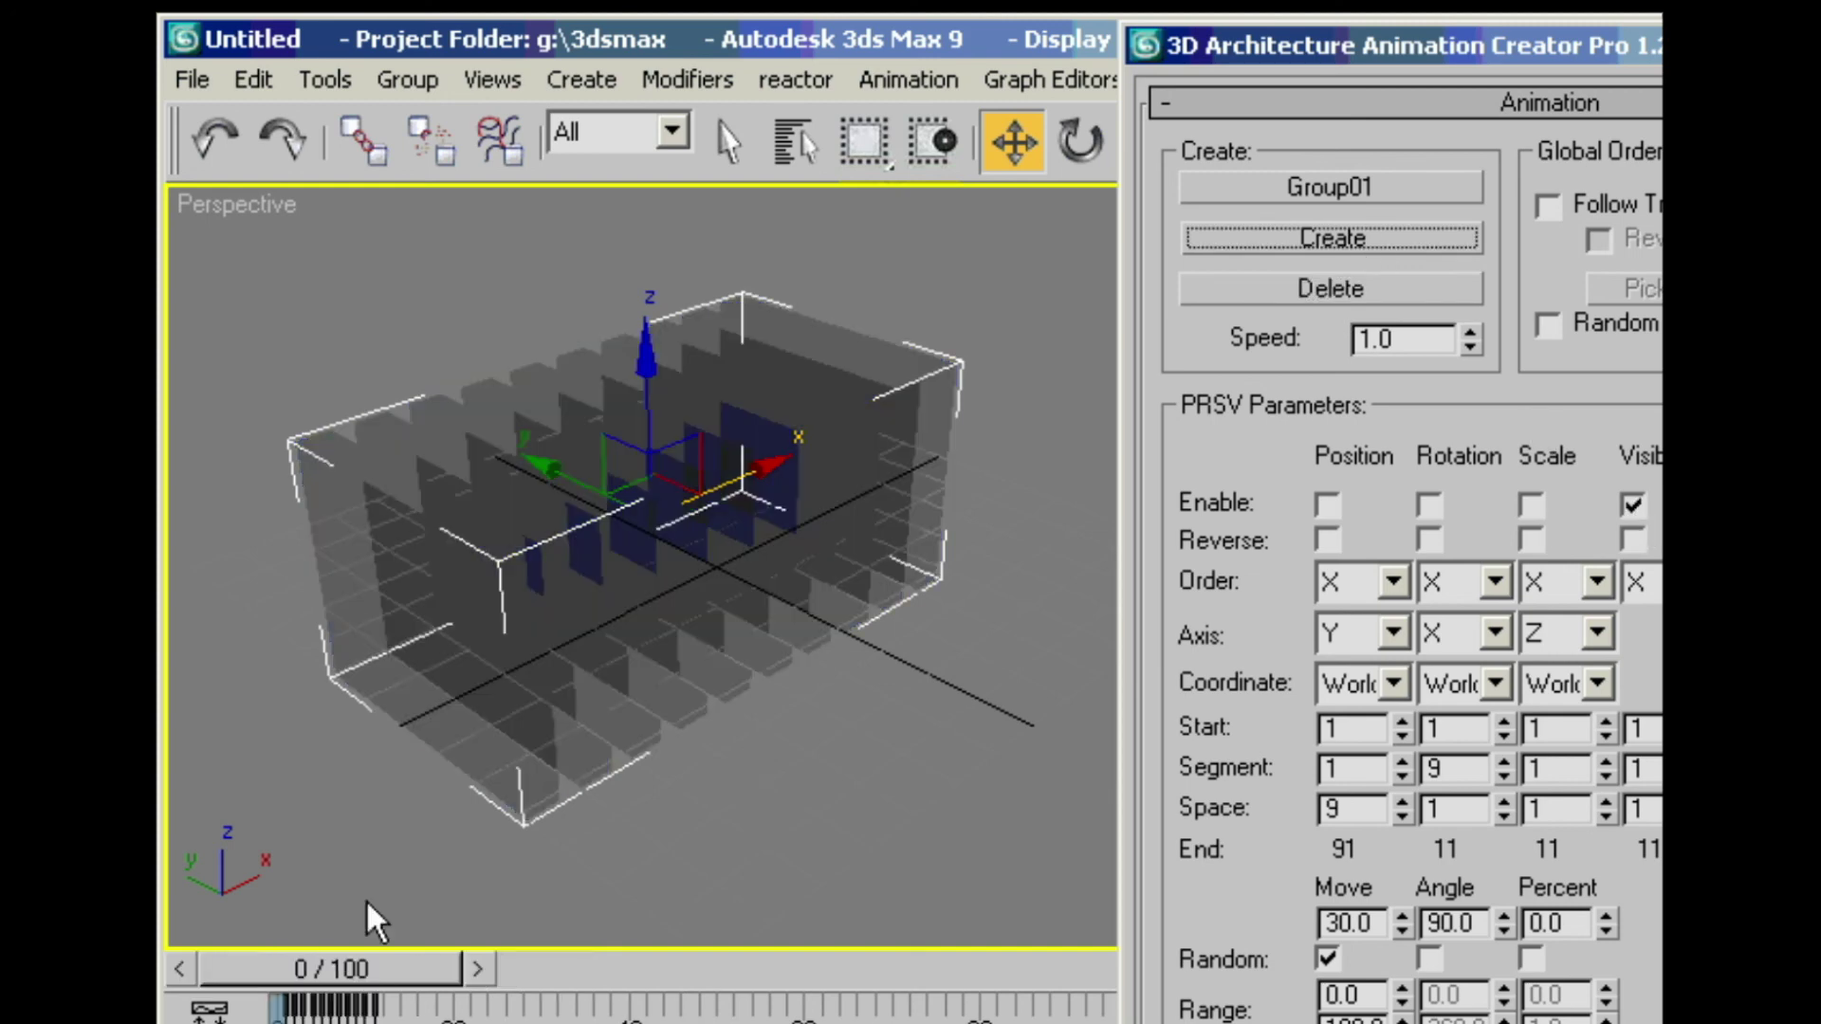
{"action": "left_click_drag", "start_coordinate": [299, 965], "coordinate": [428, 974]}
{"action": "key", "text": "w"}
Step: Delete the animation, enable scale alongside visibility, and set scale to Start 2, Segment 9, Space 9 and visibility Space to 9
{"action": "left_click", "coordinate": [1373, 284]}
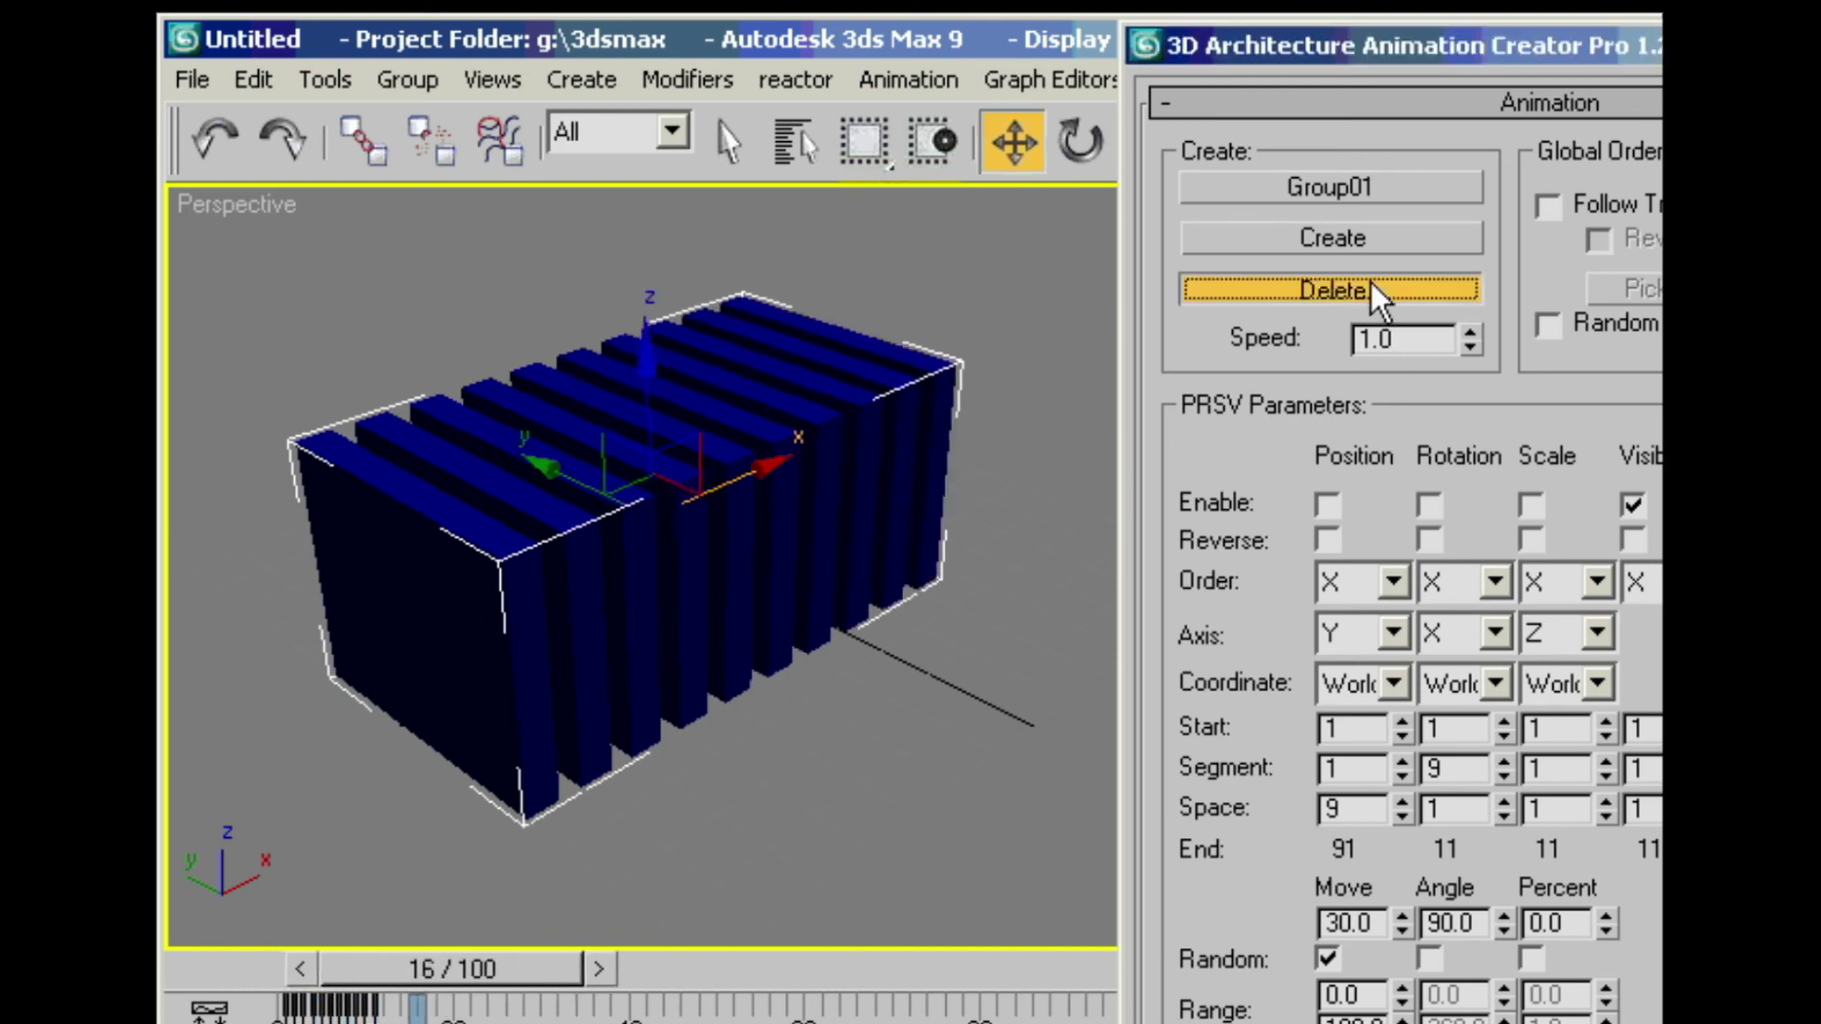
{"action": "left_click", "coordinate": [1530, 505]}
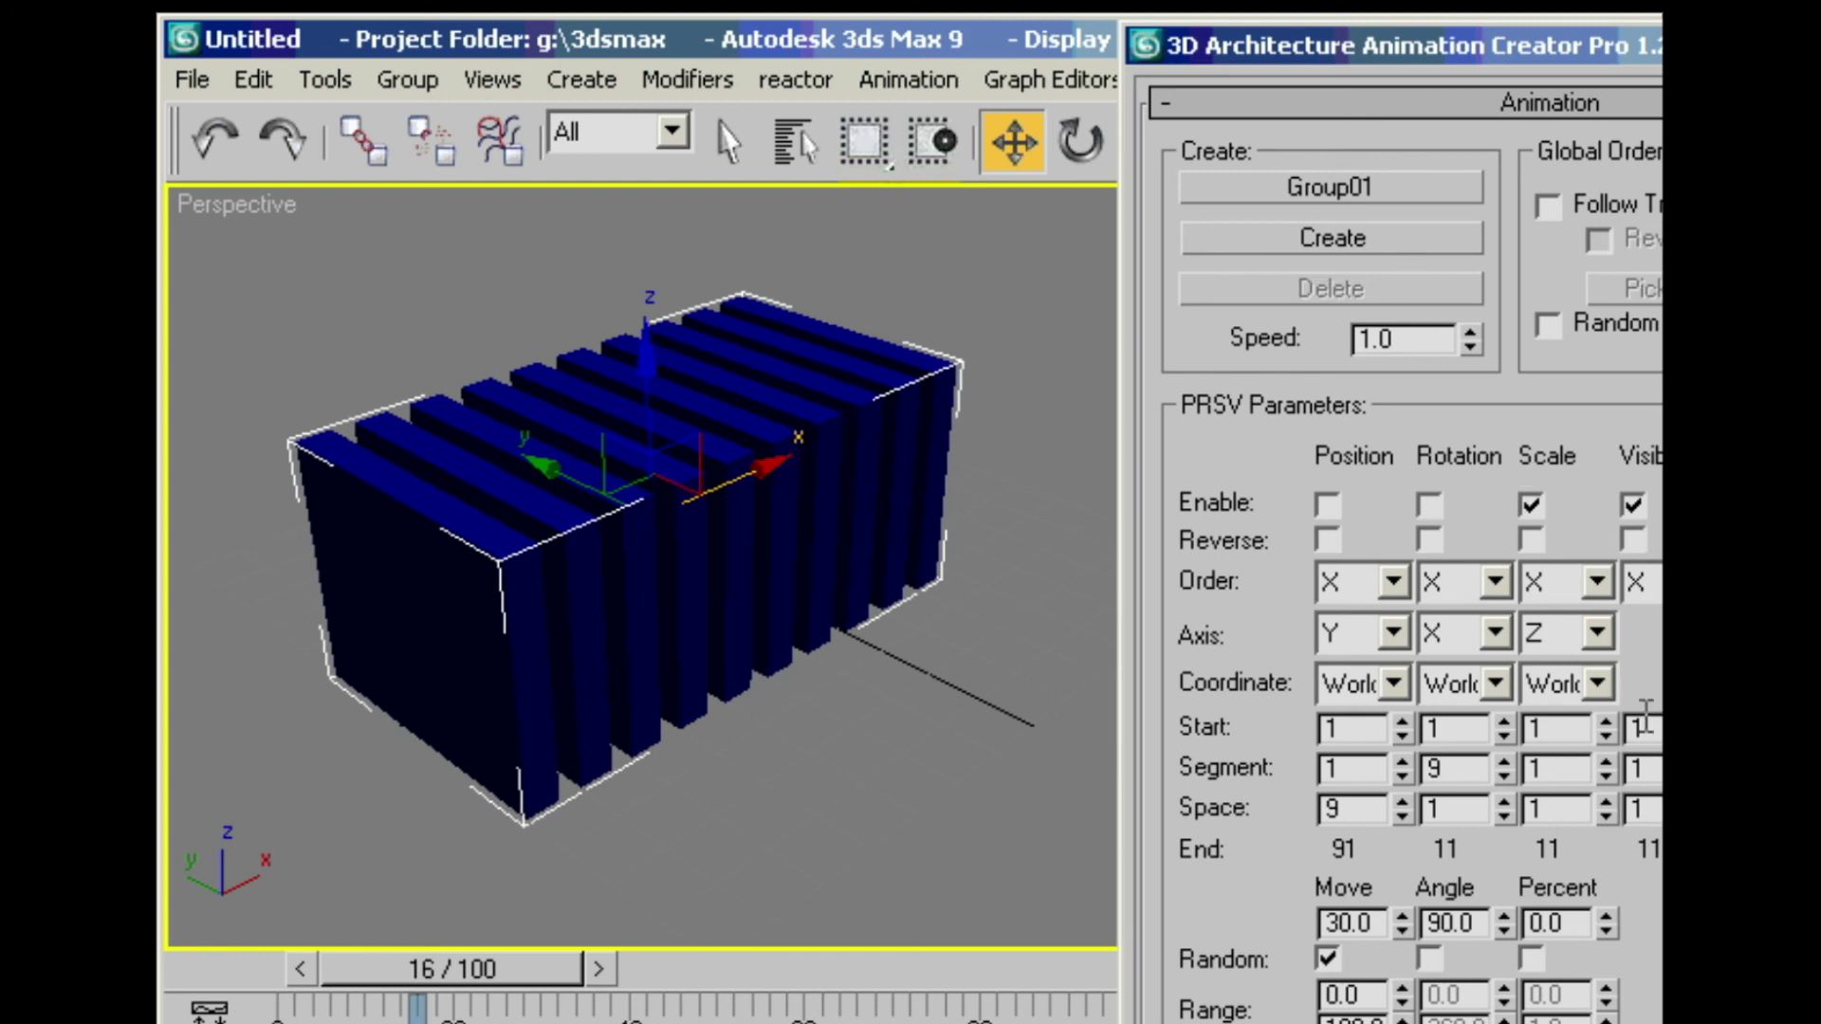
{"action": "left_click_drag", "start_coordinate": [1568, 731], "coordinate": [1464, 732]}
{"action": "type", "text": "2"}
{"action": "left_click_drag", "start_coordinate": [1560, 769], "coordinate": [1500, 771]}
{"action": "type", "text": "9"}
{"action": "left_click_drag", "start_coordinate": [1555, 808], "coordinate": [1499, 807]}
{"action": "type", "text": "9"}
{"action": "key", "text": "Tab"}
{"action": "type", "text": "9"}
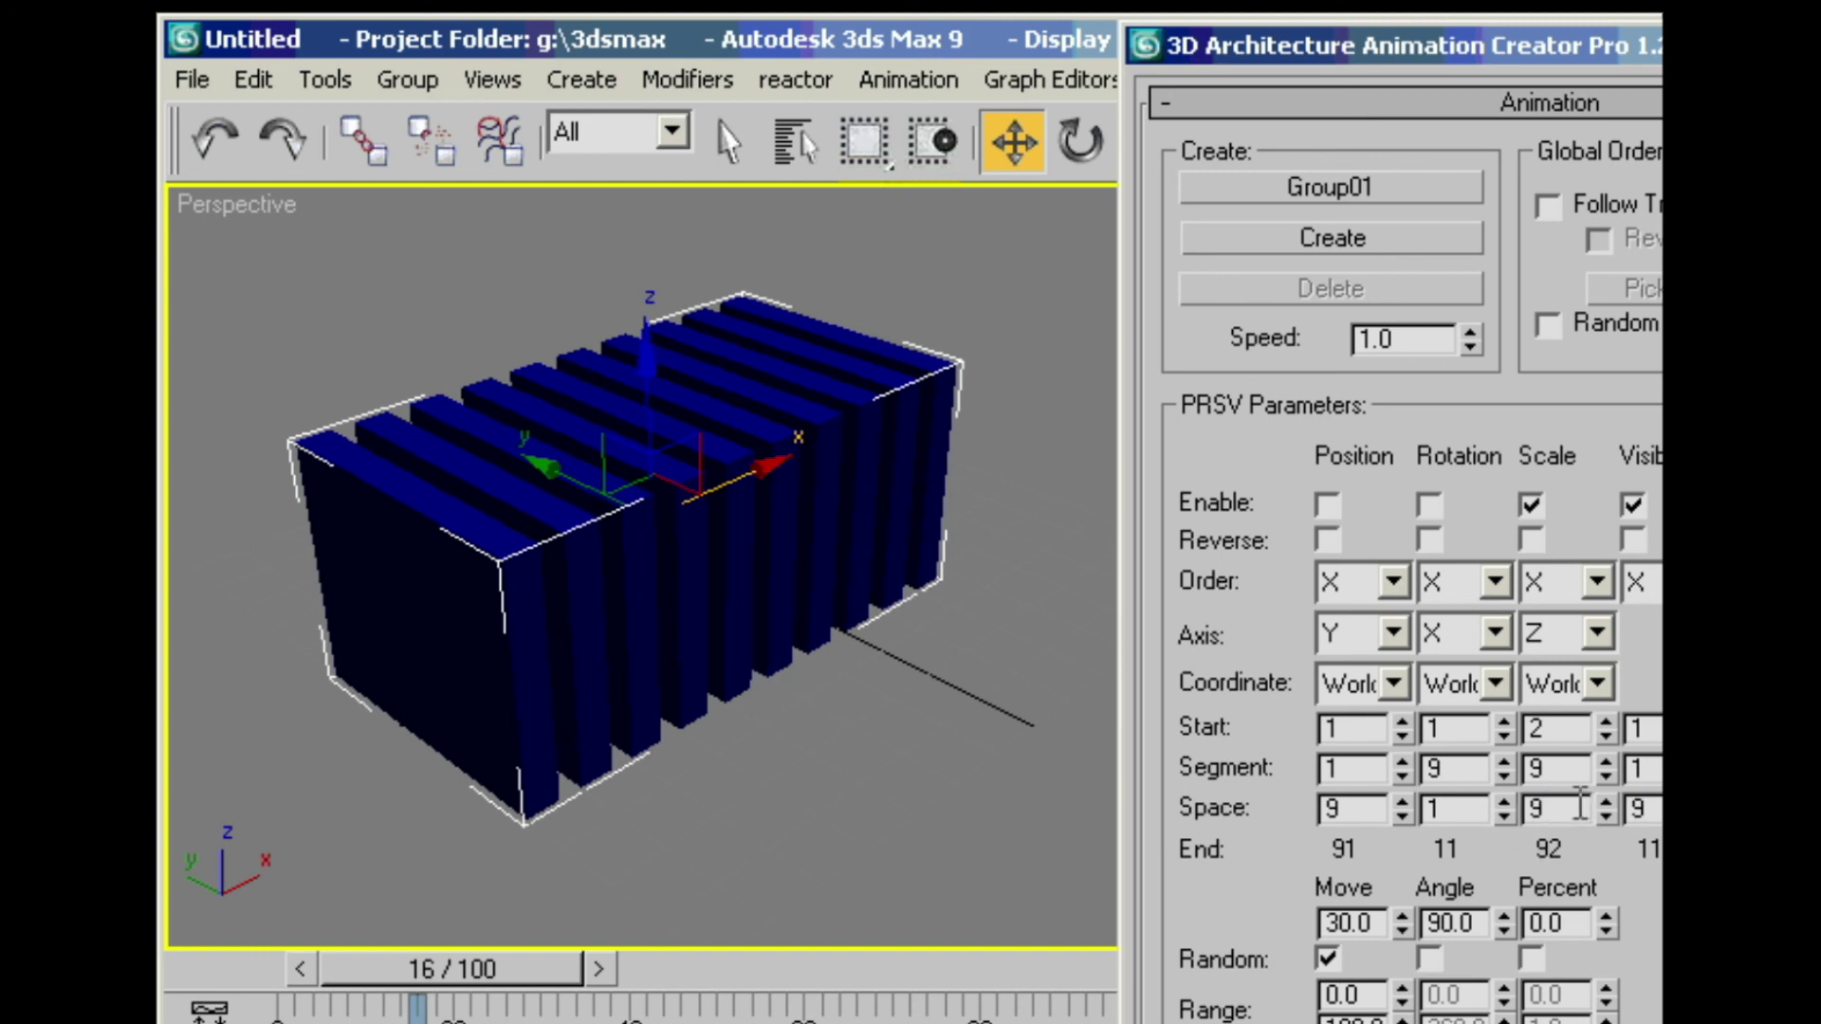
Step: Create the combined scale and visibility animation and preview it from frame 0 to 95
{"action": "left_click", "coordinate": [1375, 245]}
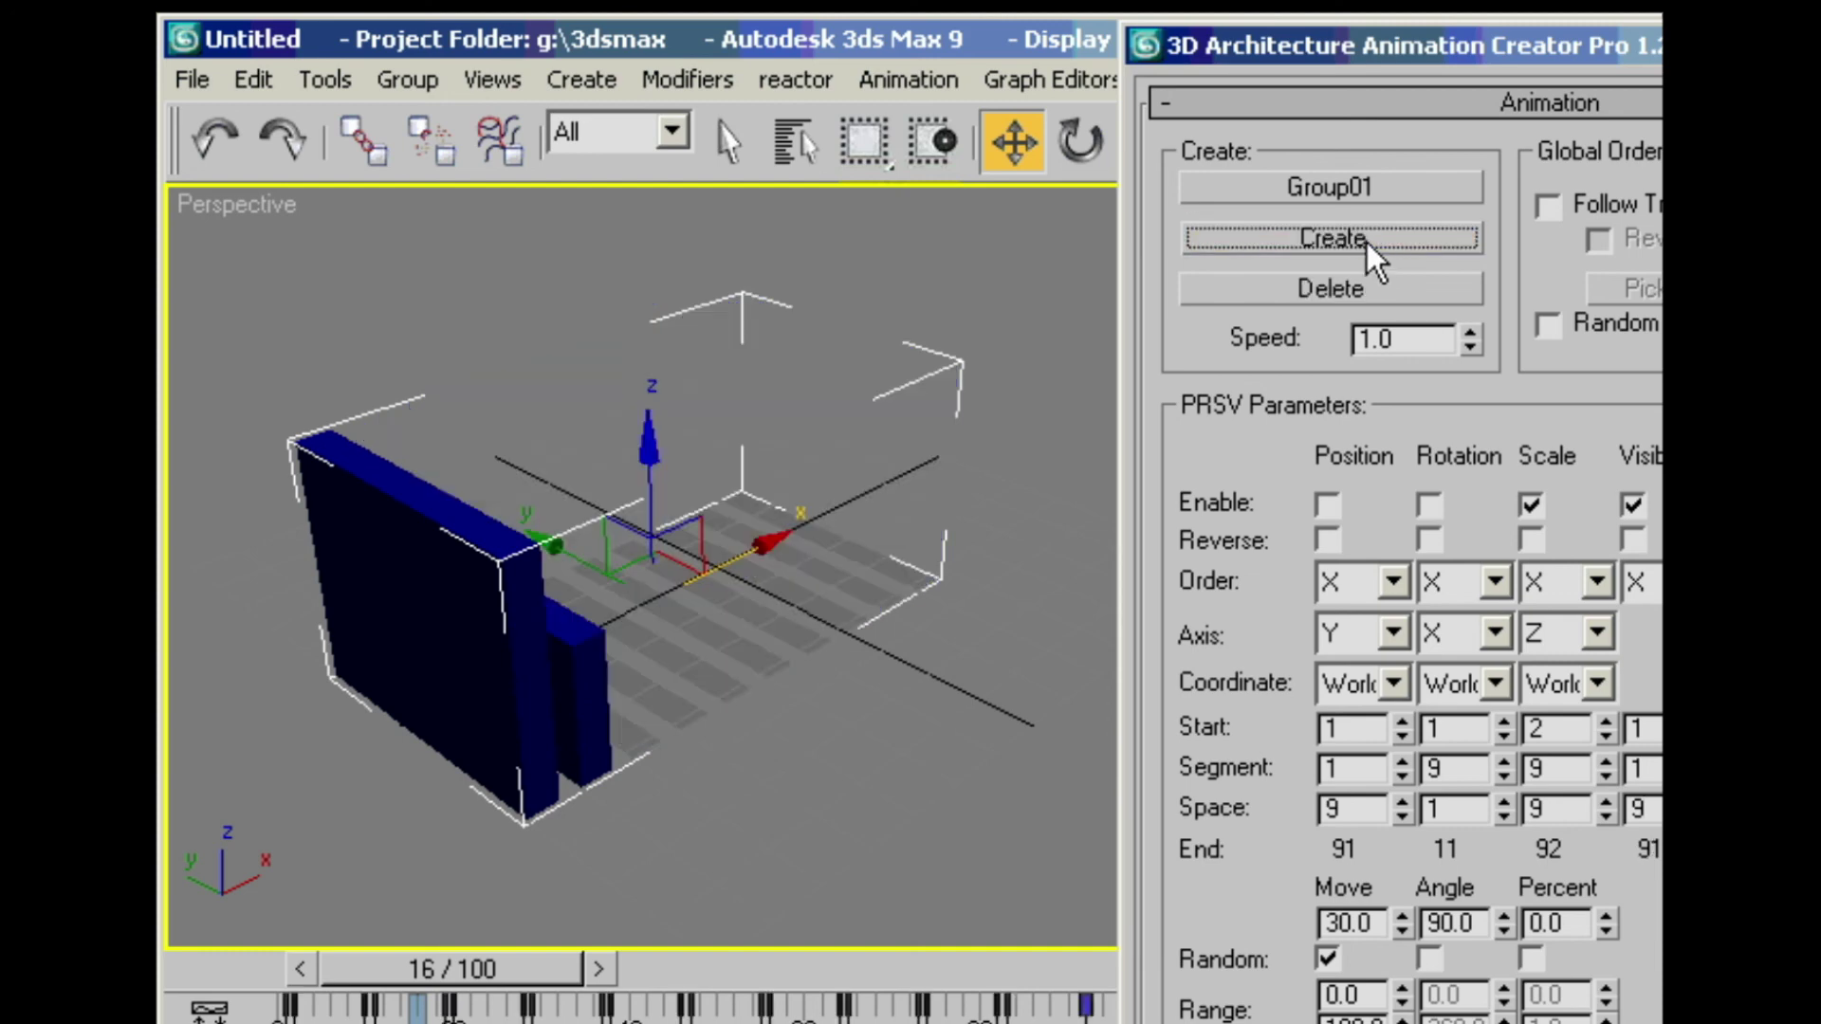
{"action": "key", "text": "Home"}
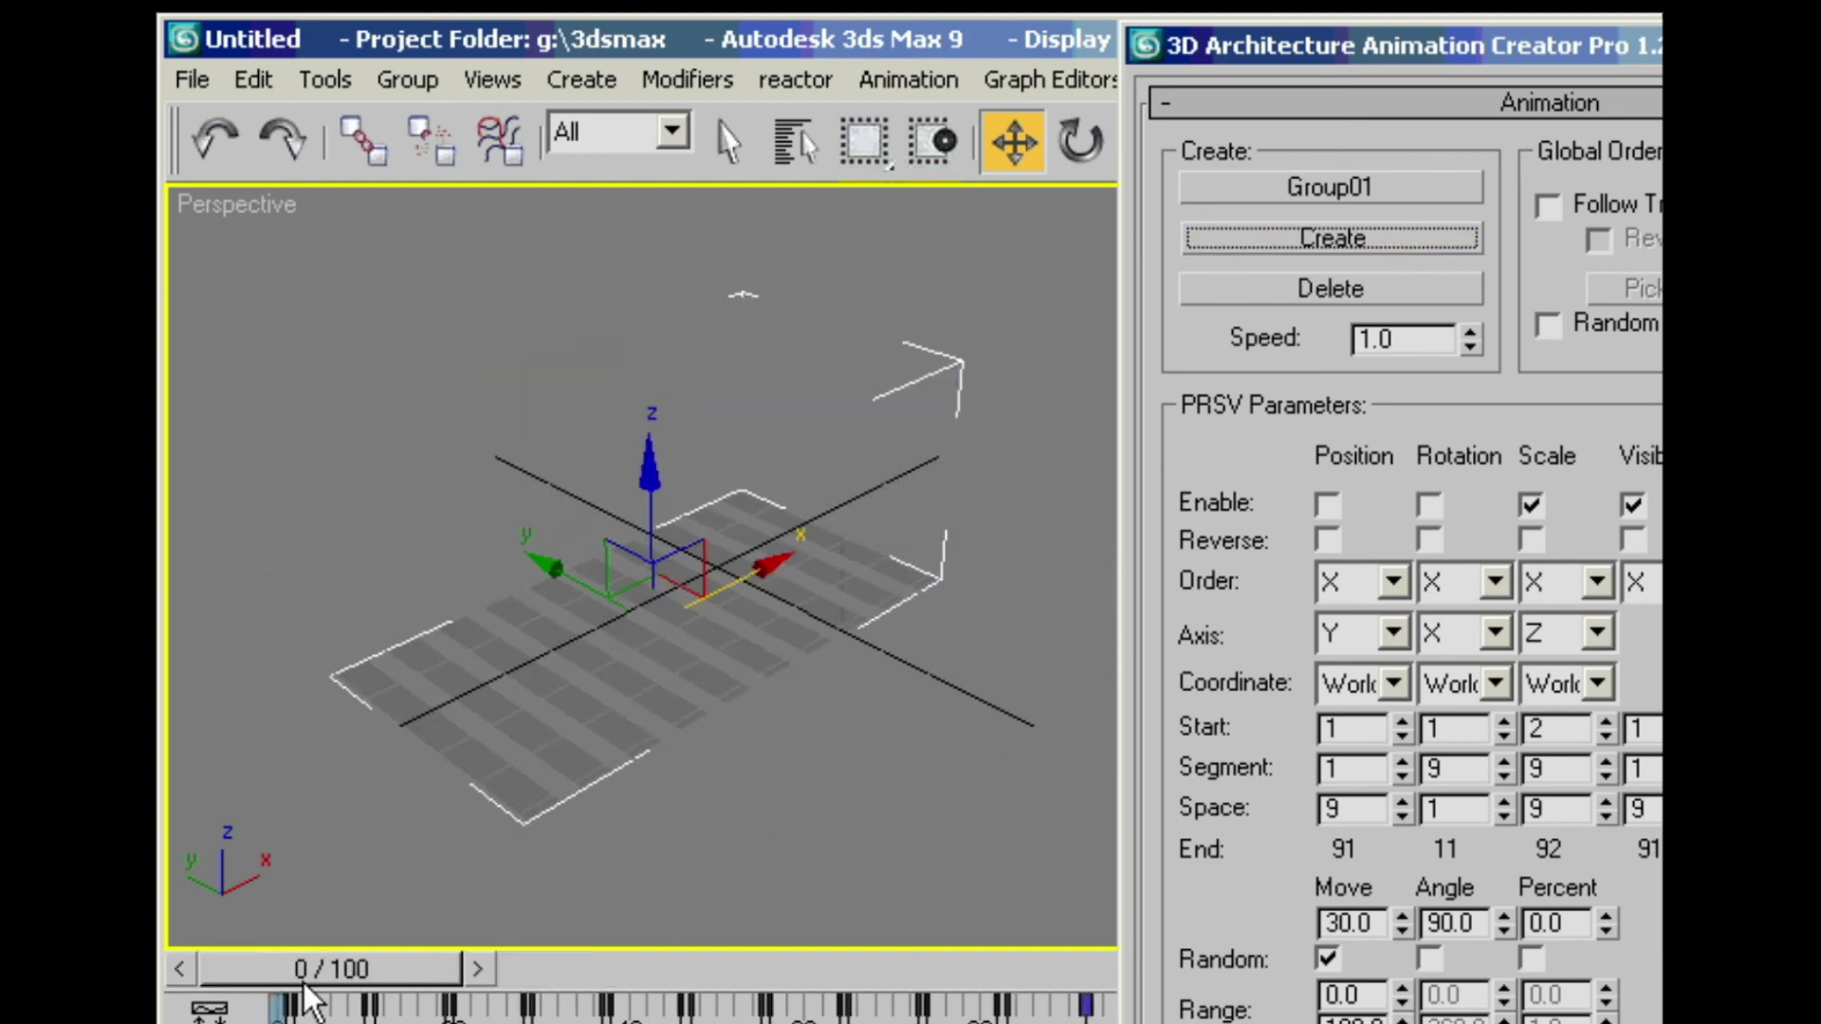
{"action": "left_click_drag", "start_coordinate": [288, 969], "coordinate": [322, 965]}
{"action": "left_click_drag", "start_coordinate": [350, 970], "coordinate": [1022, 965]}
{"action": "key", "text": "w"}
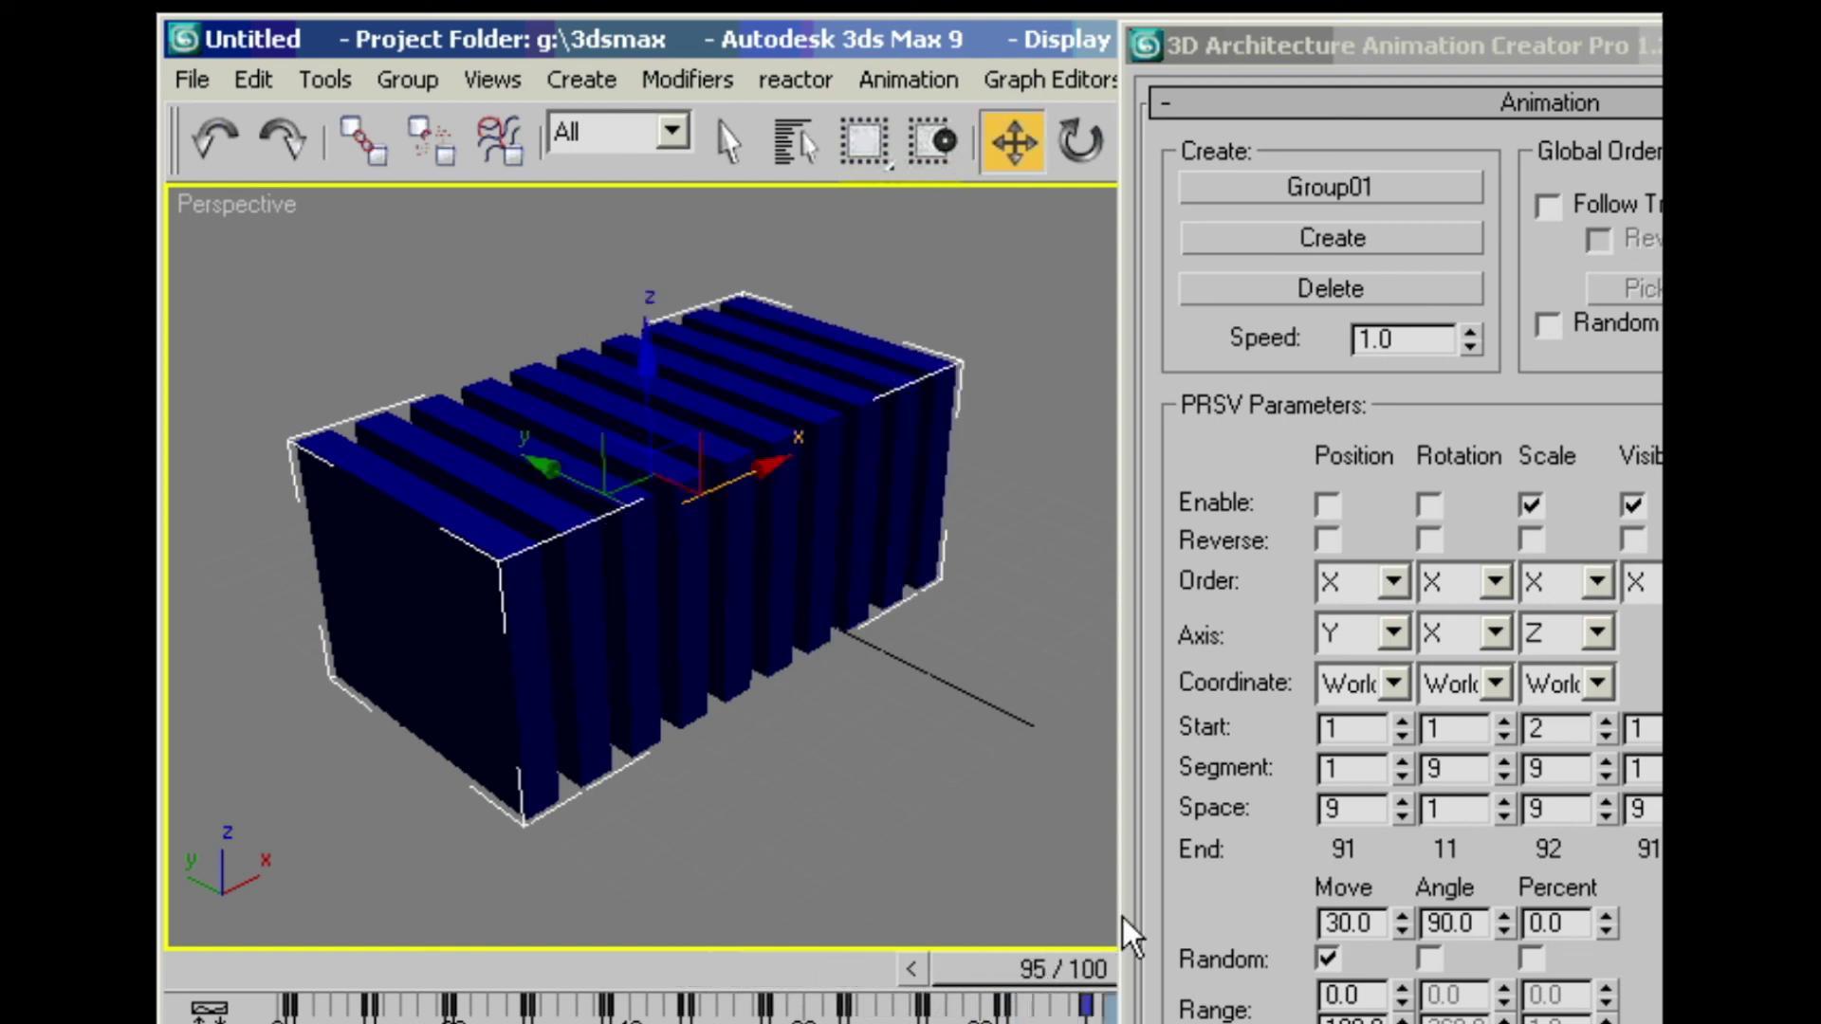
Step: Delete the animation and additionally enable rotation with Start 2, Segment 5 and Space 9
{"action": "left_click", "coordinate": [1359, 286]}
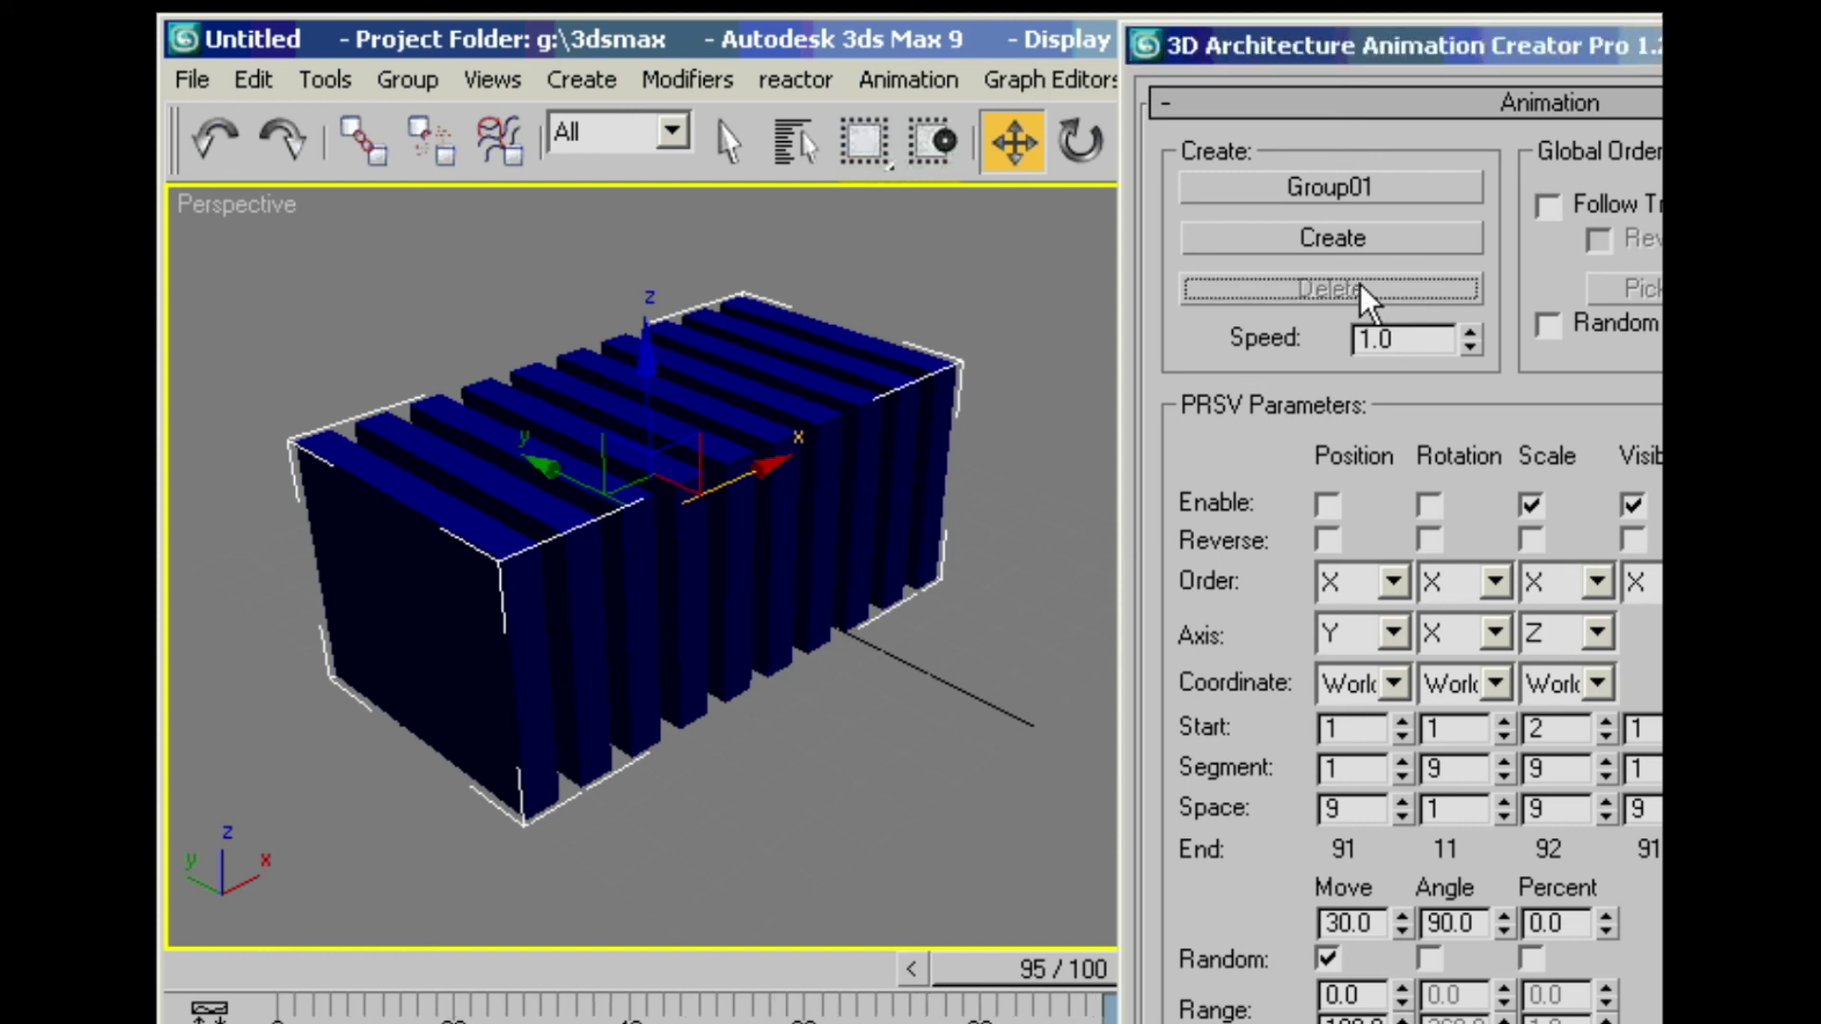
{"action": "left_click", "coordinate": [1430, 504]}
{"action": "double_click", "coordinate": [1451, 729]}
{"action": "type", "text": "2"}
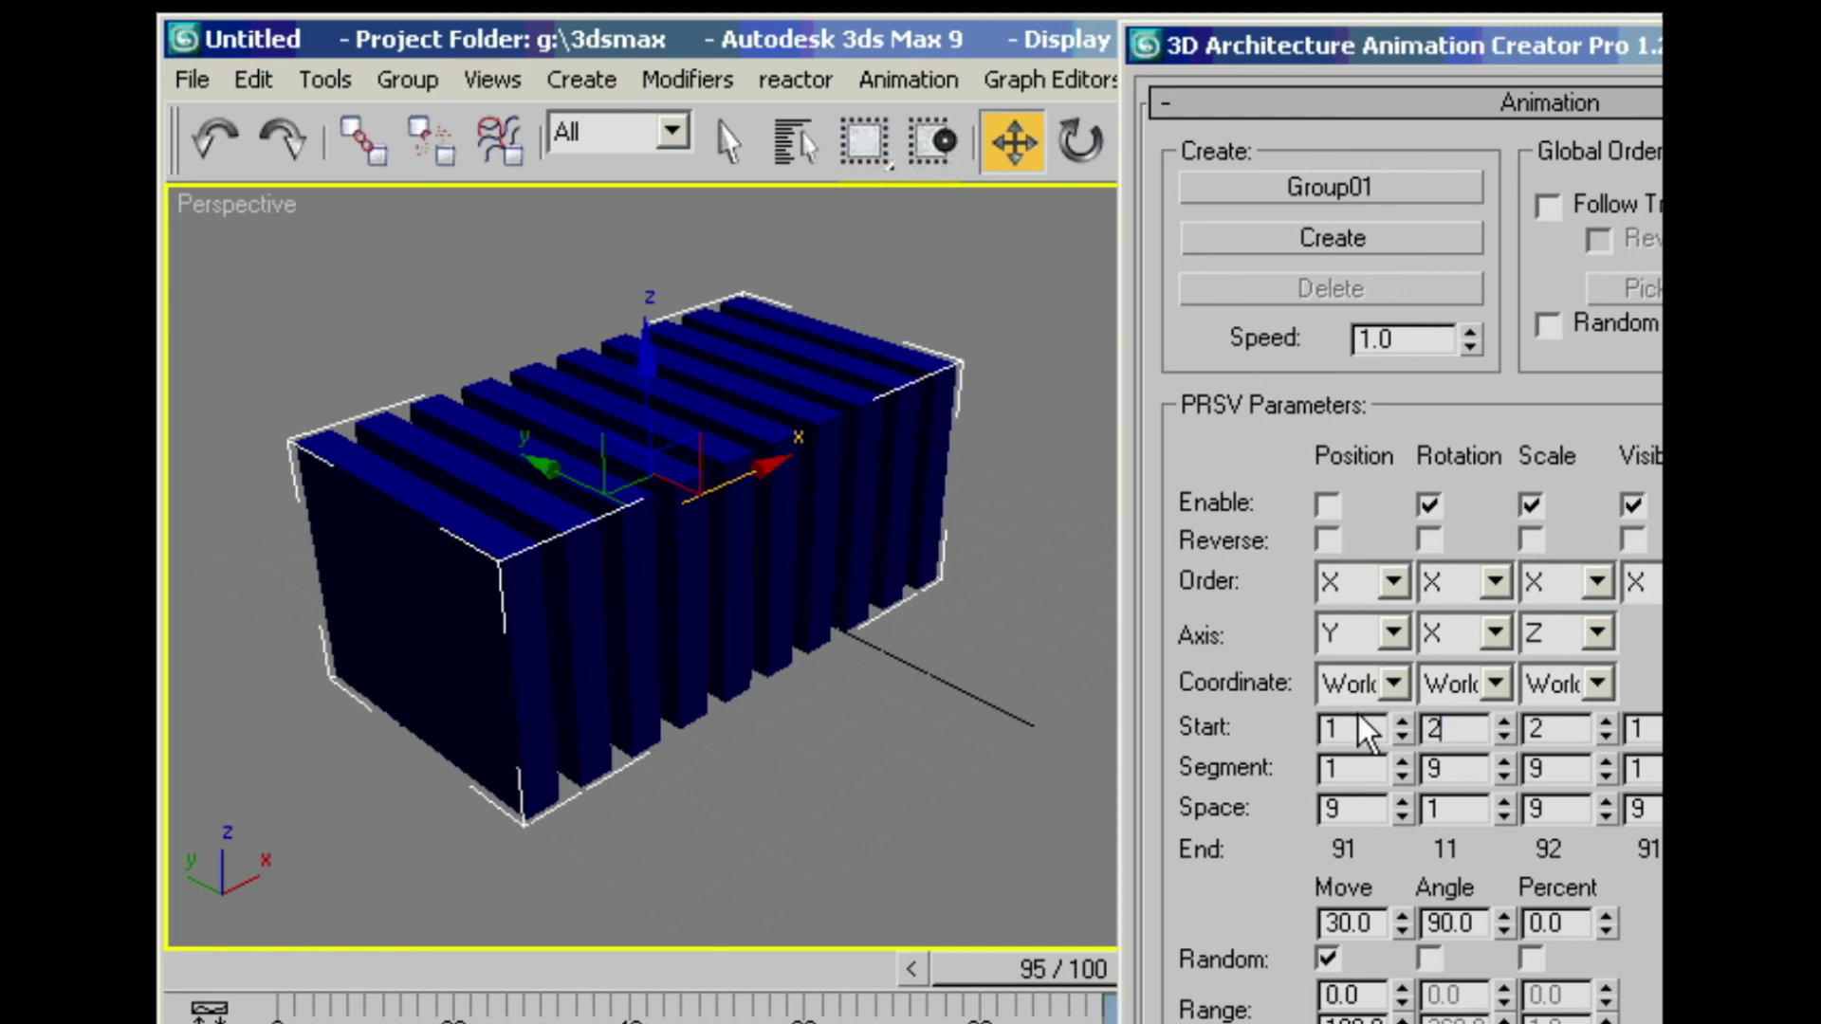
{"action": "key", "text": "Tab"}
{"action": "type", "text": "5"}
{"action": "key", "text": "Tab"}
{"action": "type", "text": "9"}
Step: Create the combined rotation, scale and visibility animation and preview it from frame 0 to 63
{"action": "left_click", "coordinate": [1333, 239]}
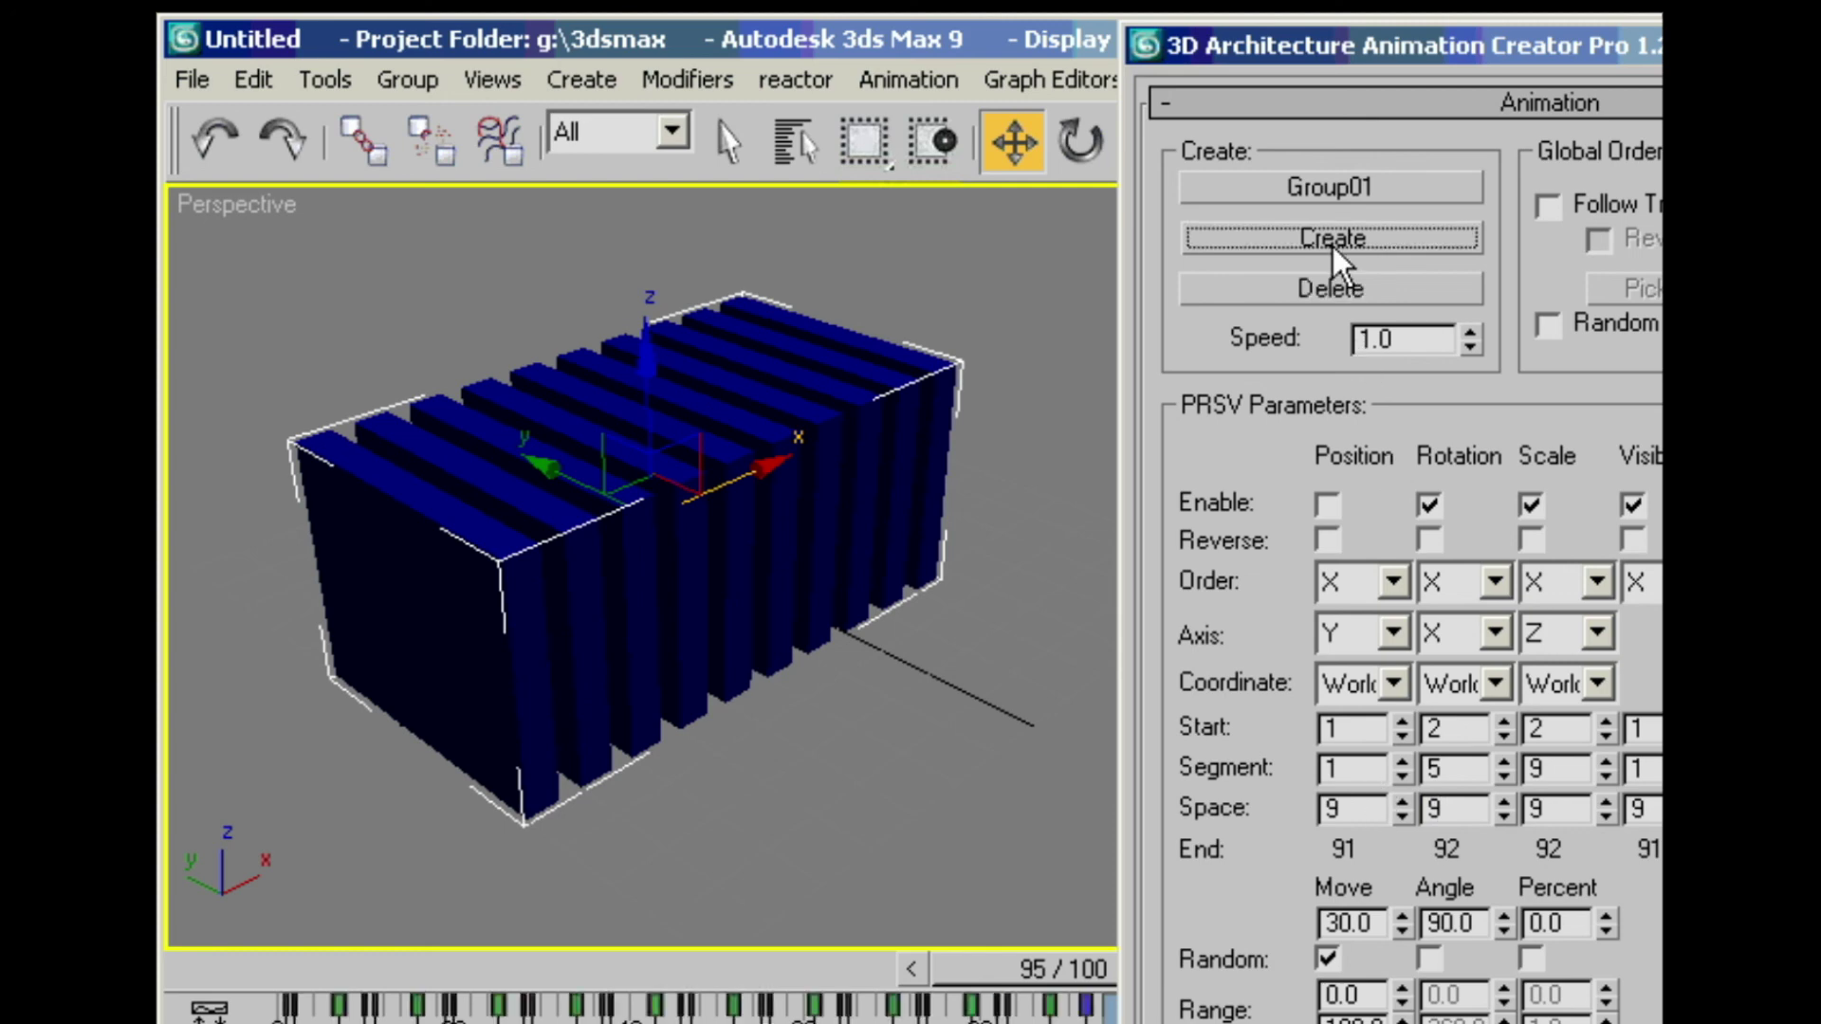
{"action": "key", "text": "Home"}
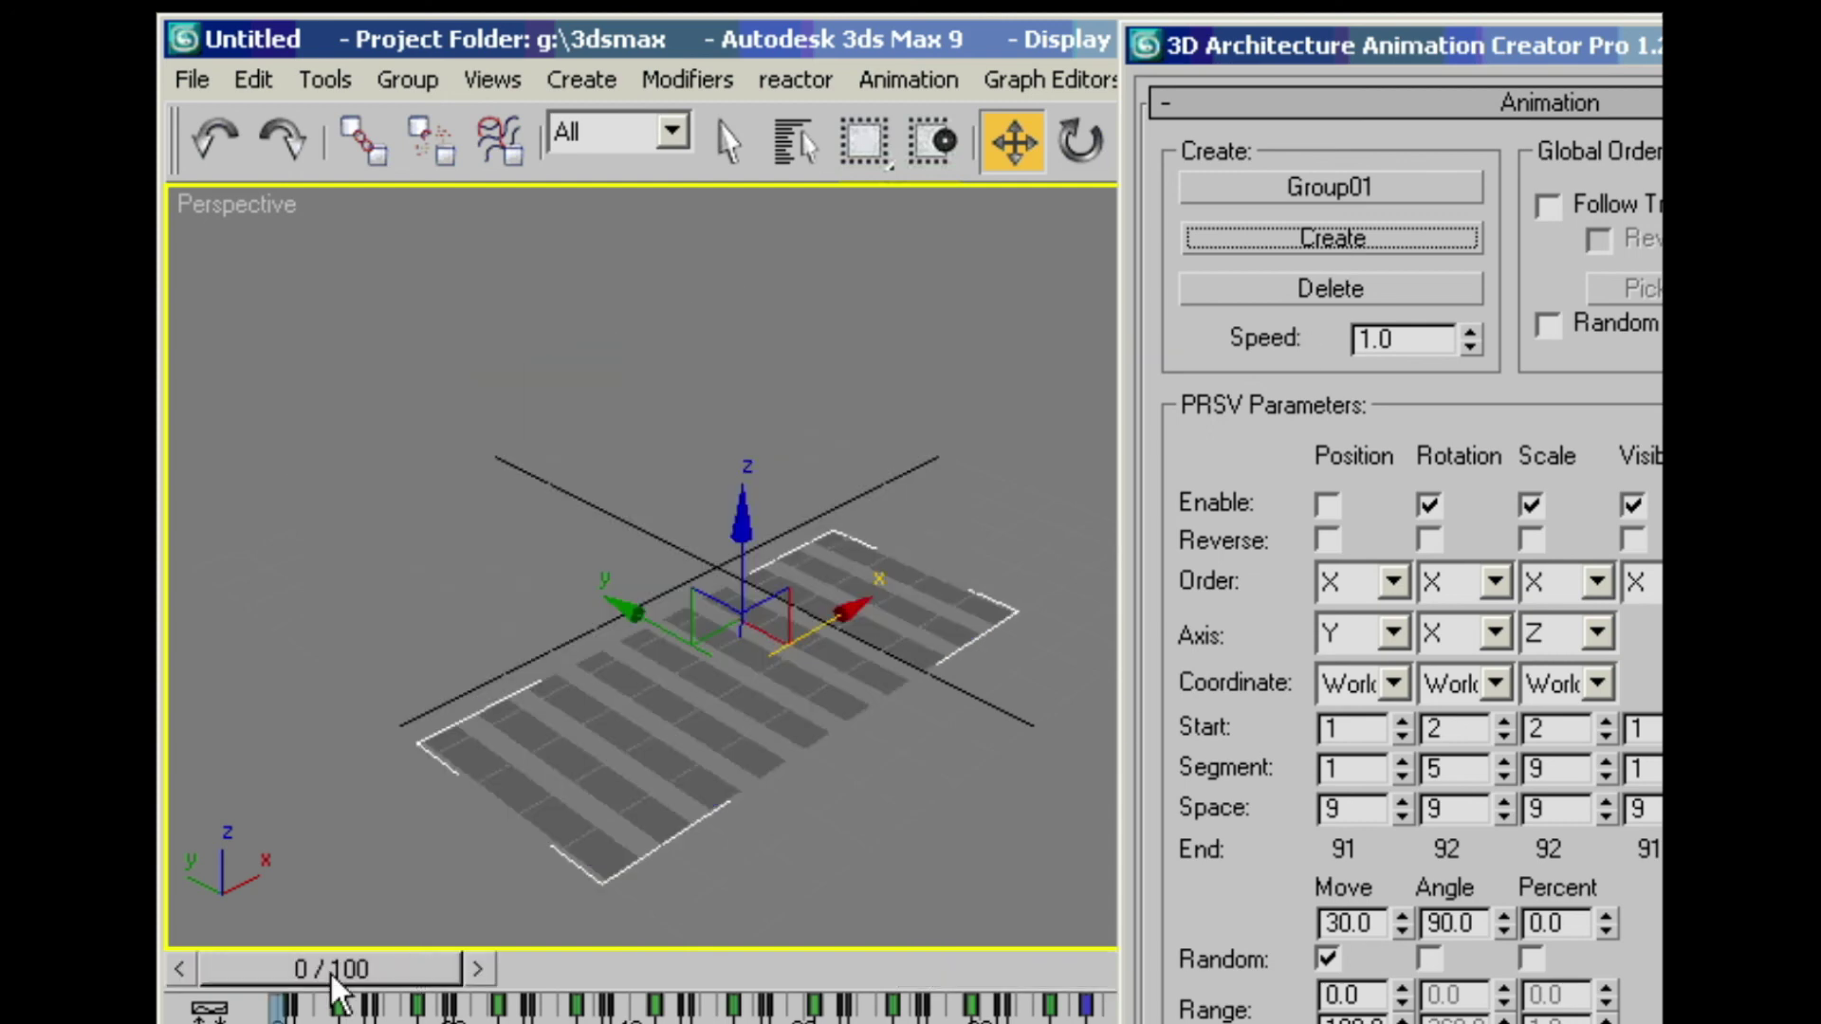
{"action": "left_click_drag", "start_coordinate": [326, 971], "coordinate": [851, 948]}
{"action": "key", "text": "w"}
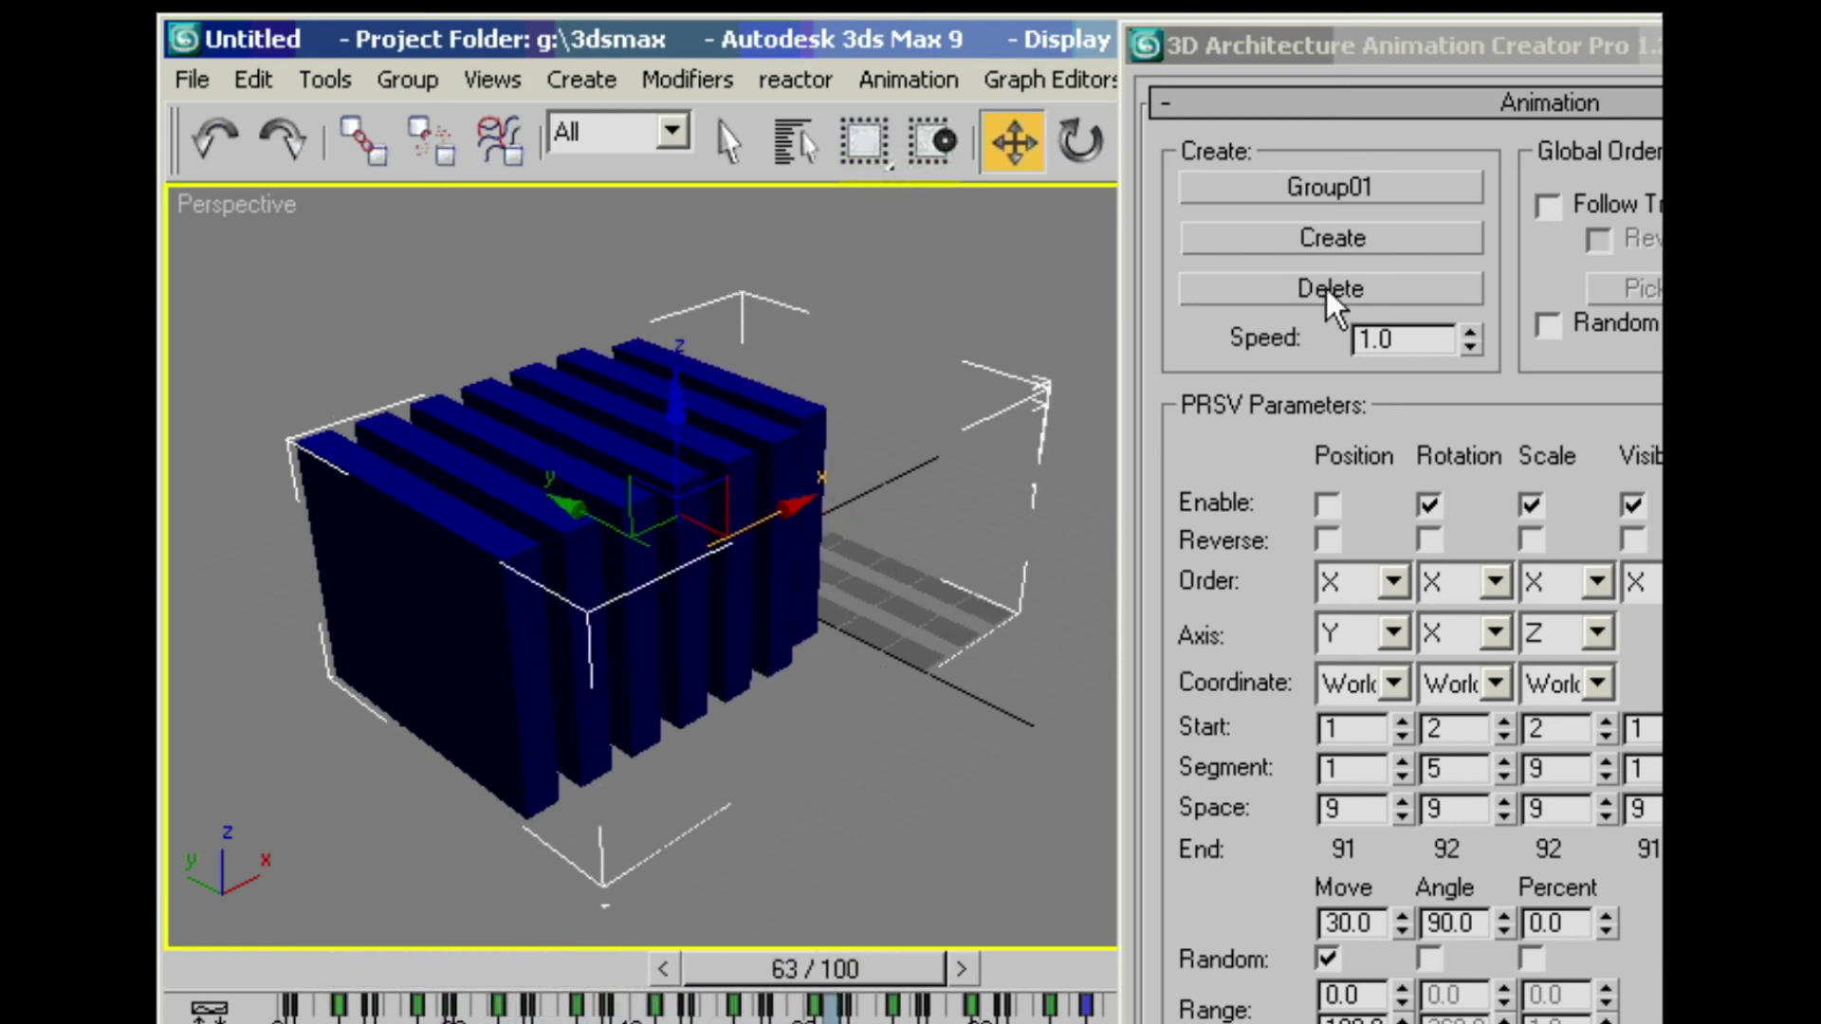
Step: Delete the animation and rotate the box group upright so the boxes stack vertically
{"action": "left_click", "coordinate": [1328, 289]}
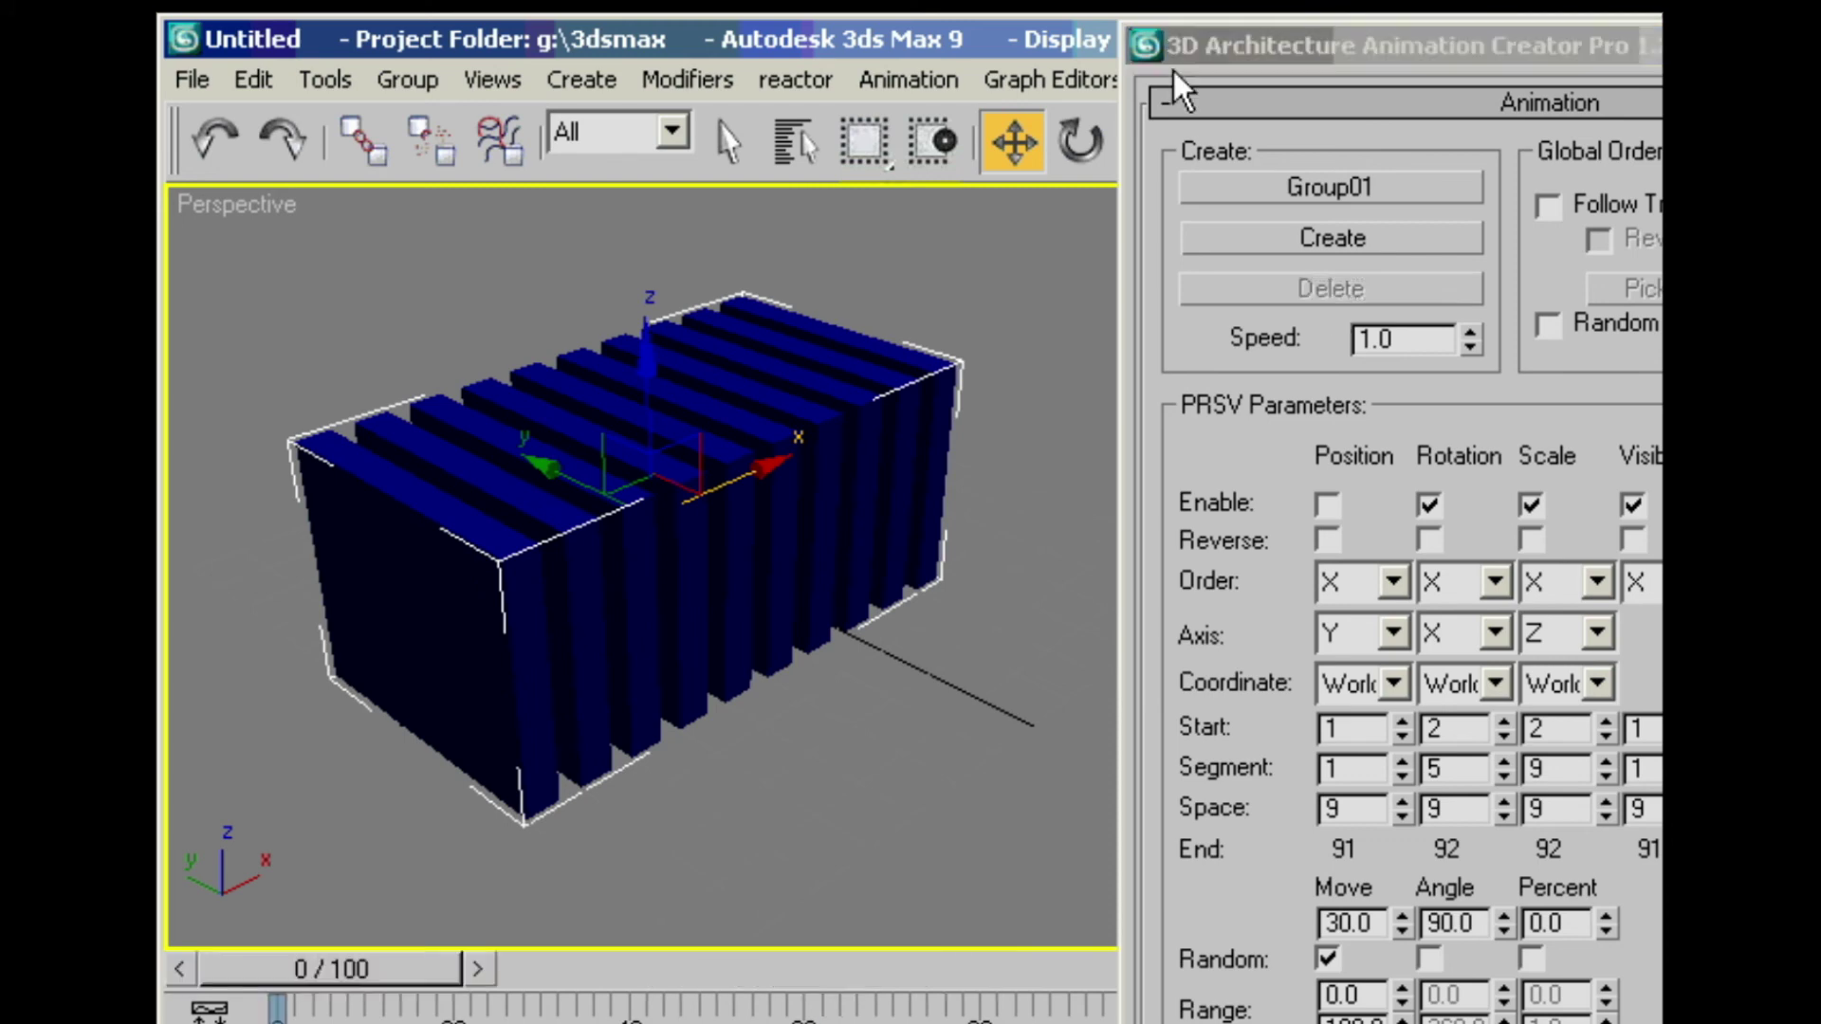
{"action": "left_click_drag", "start_coordinate": [1185, 52], "coordinate": [1351, 58]}
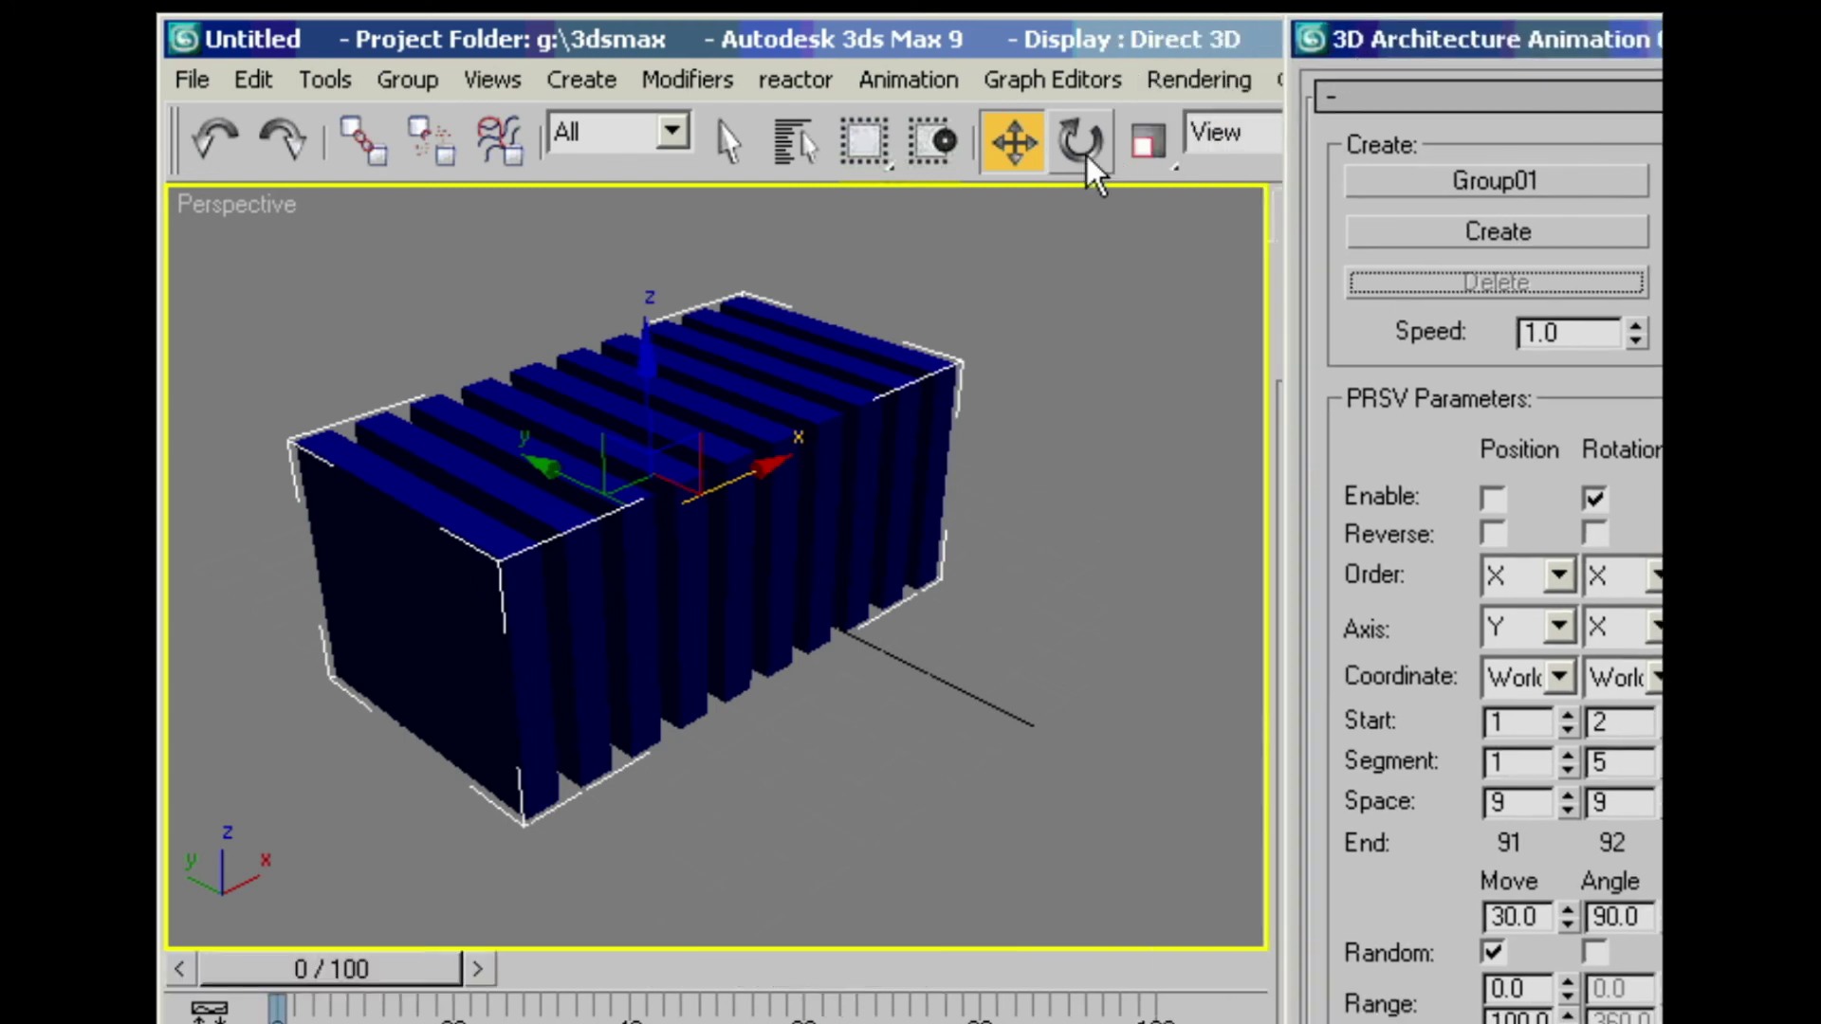
{"action": "left_click", "coordinate": [1081, 142]}
{"action": "left_click_drag", "start_coordinate": [696, 370], "coordinate": [496, 528]}
{"action": "mouse_move", "coordinate": [631, 384]}
{"action": "left_mouse_down"}
{"action": "mouse_move", "coordinate": [510, 487]}
{"action": "mouse_move", "coordinate": [533, 486]}
{"action": "left_mouse_up"}
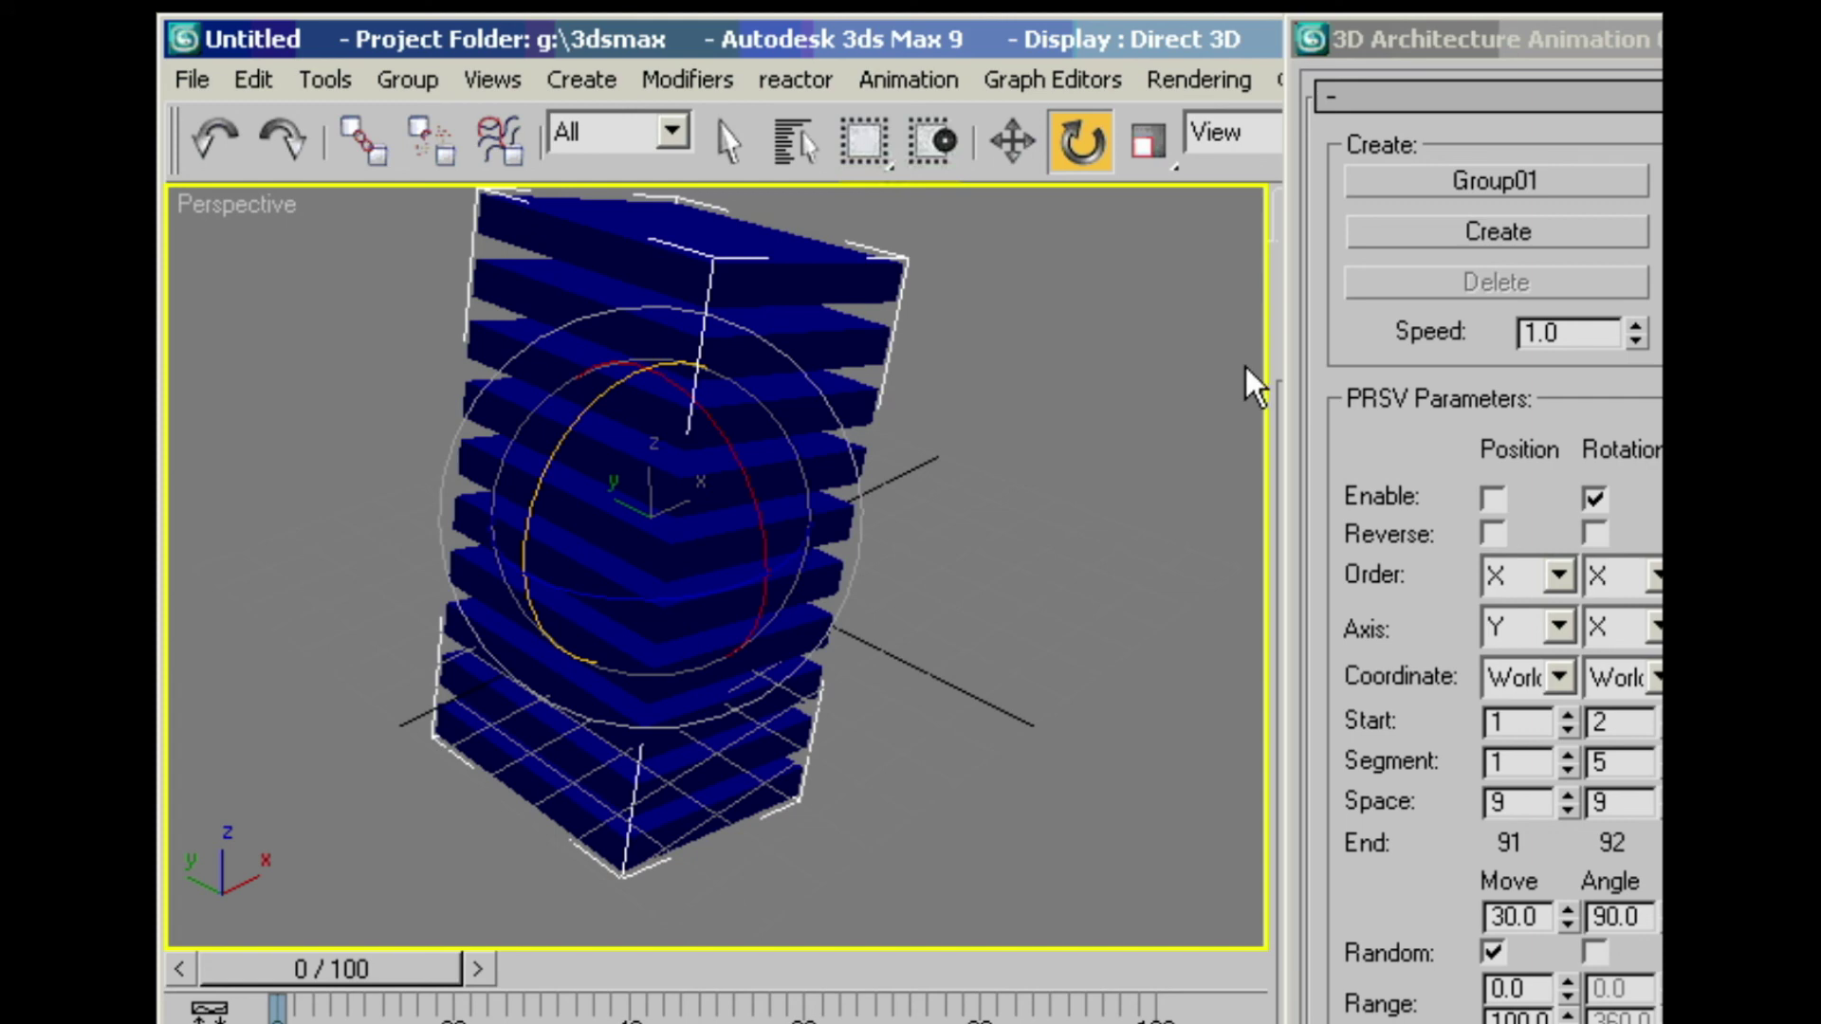
Step: Enable position instead of rotation, set the position Order to Z, create the animation and preview it up to frame 85
{"action": "left_click", "coordinate": [1594, 501]}
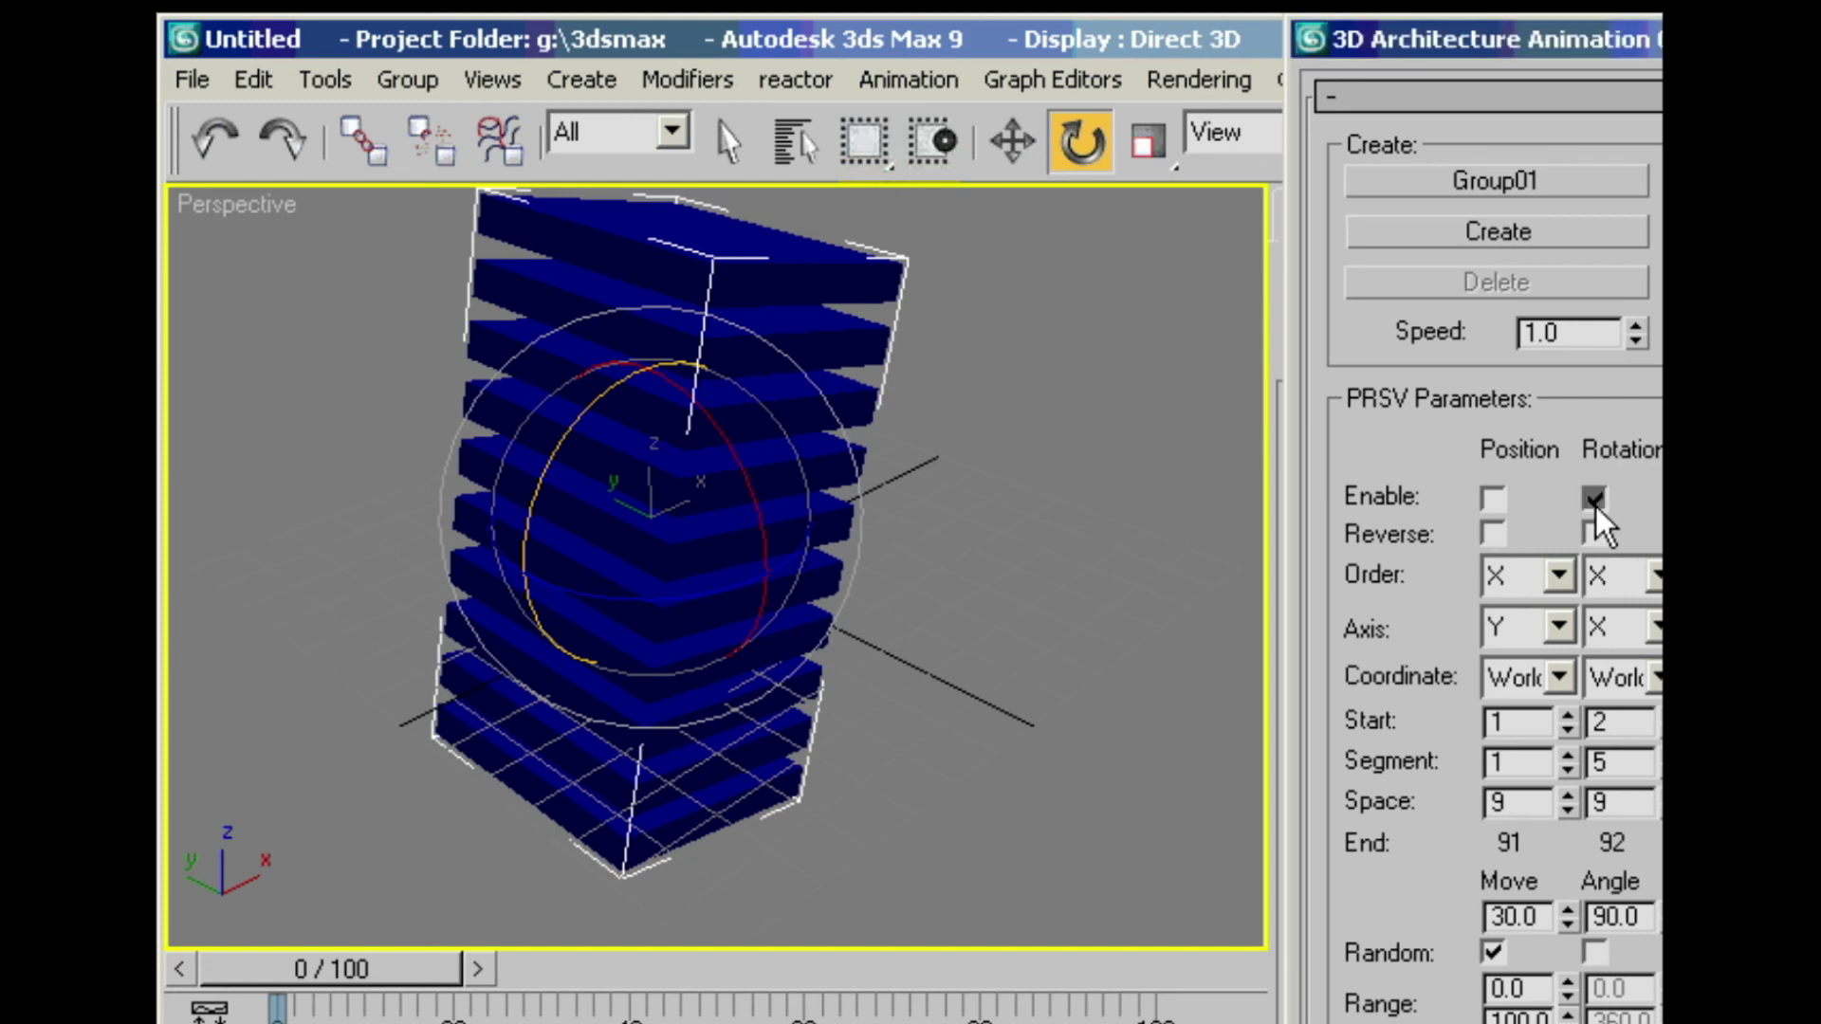
{"action": "left_click", "coordinate": [1011, 140]}
{"action": "left_click", "coordinate": [1695, 501]}
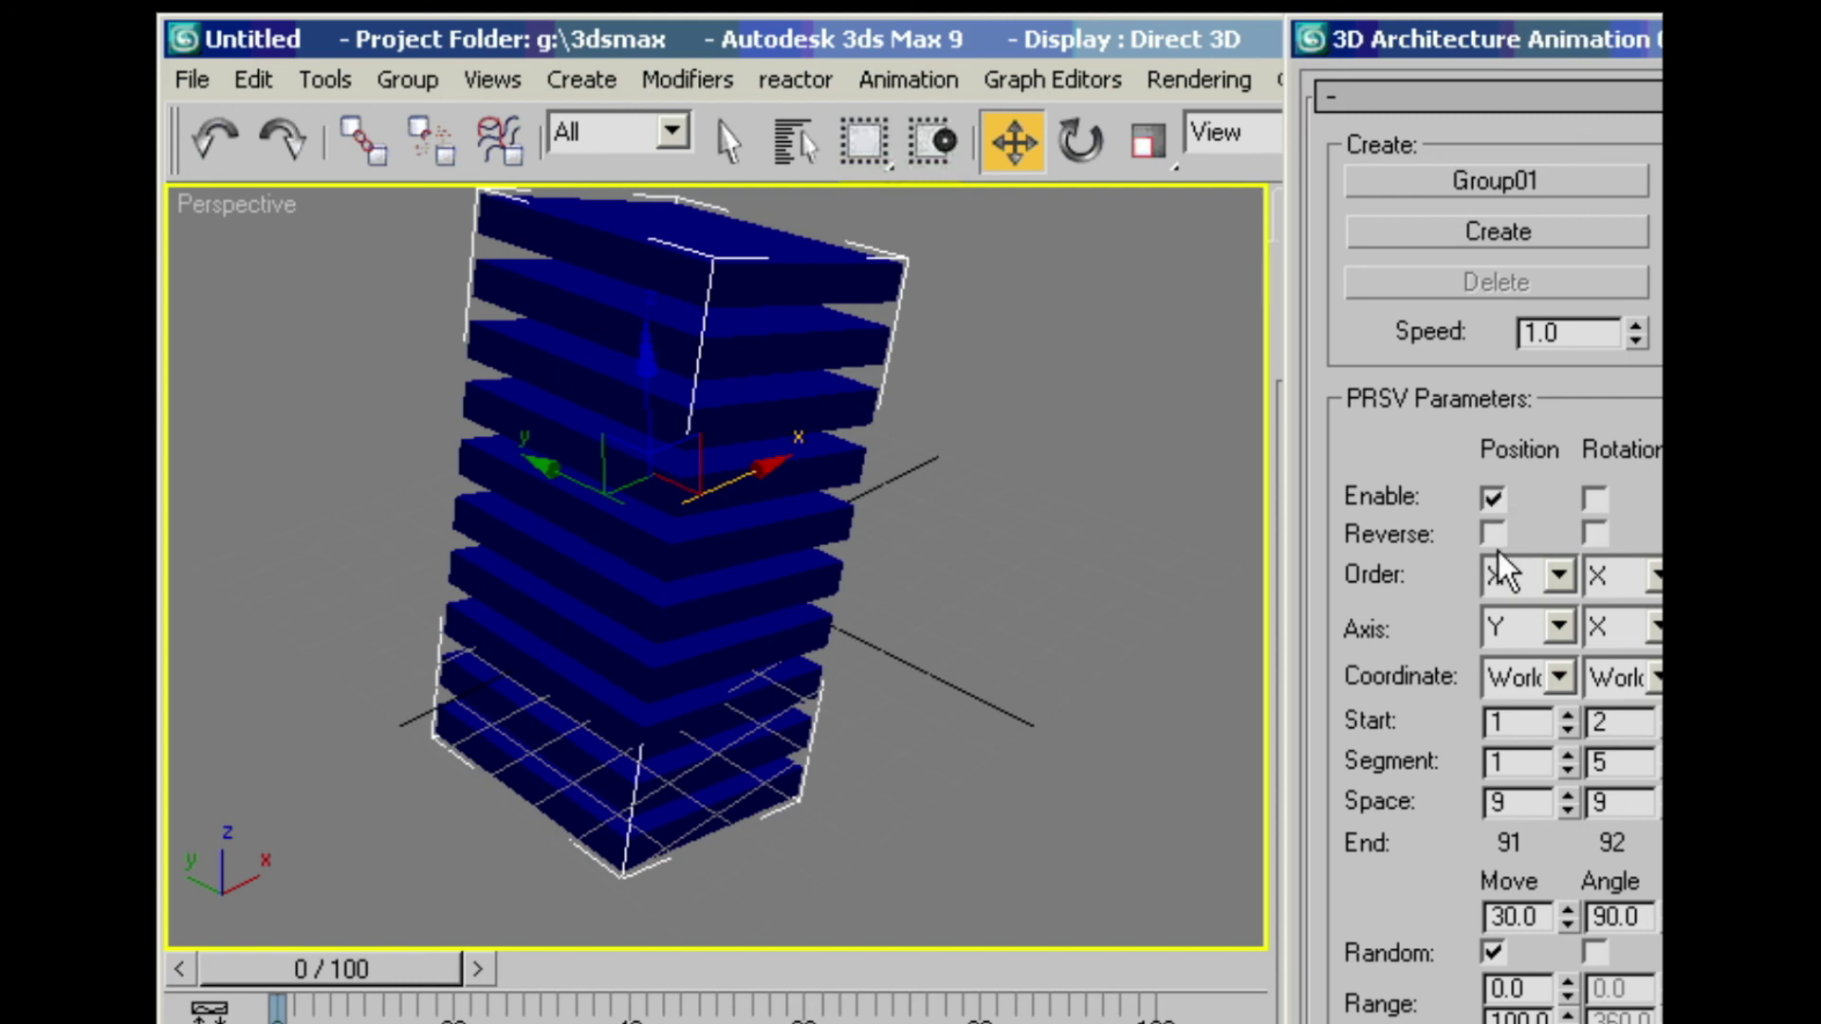
{"action": "left_click", "coordinate": [1504, 577]}
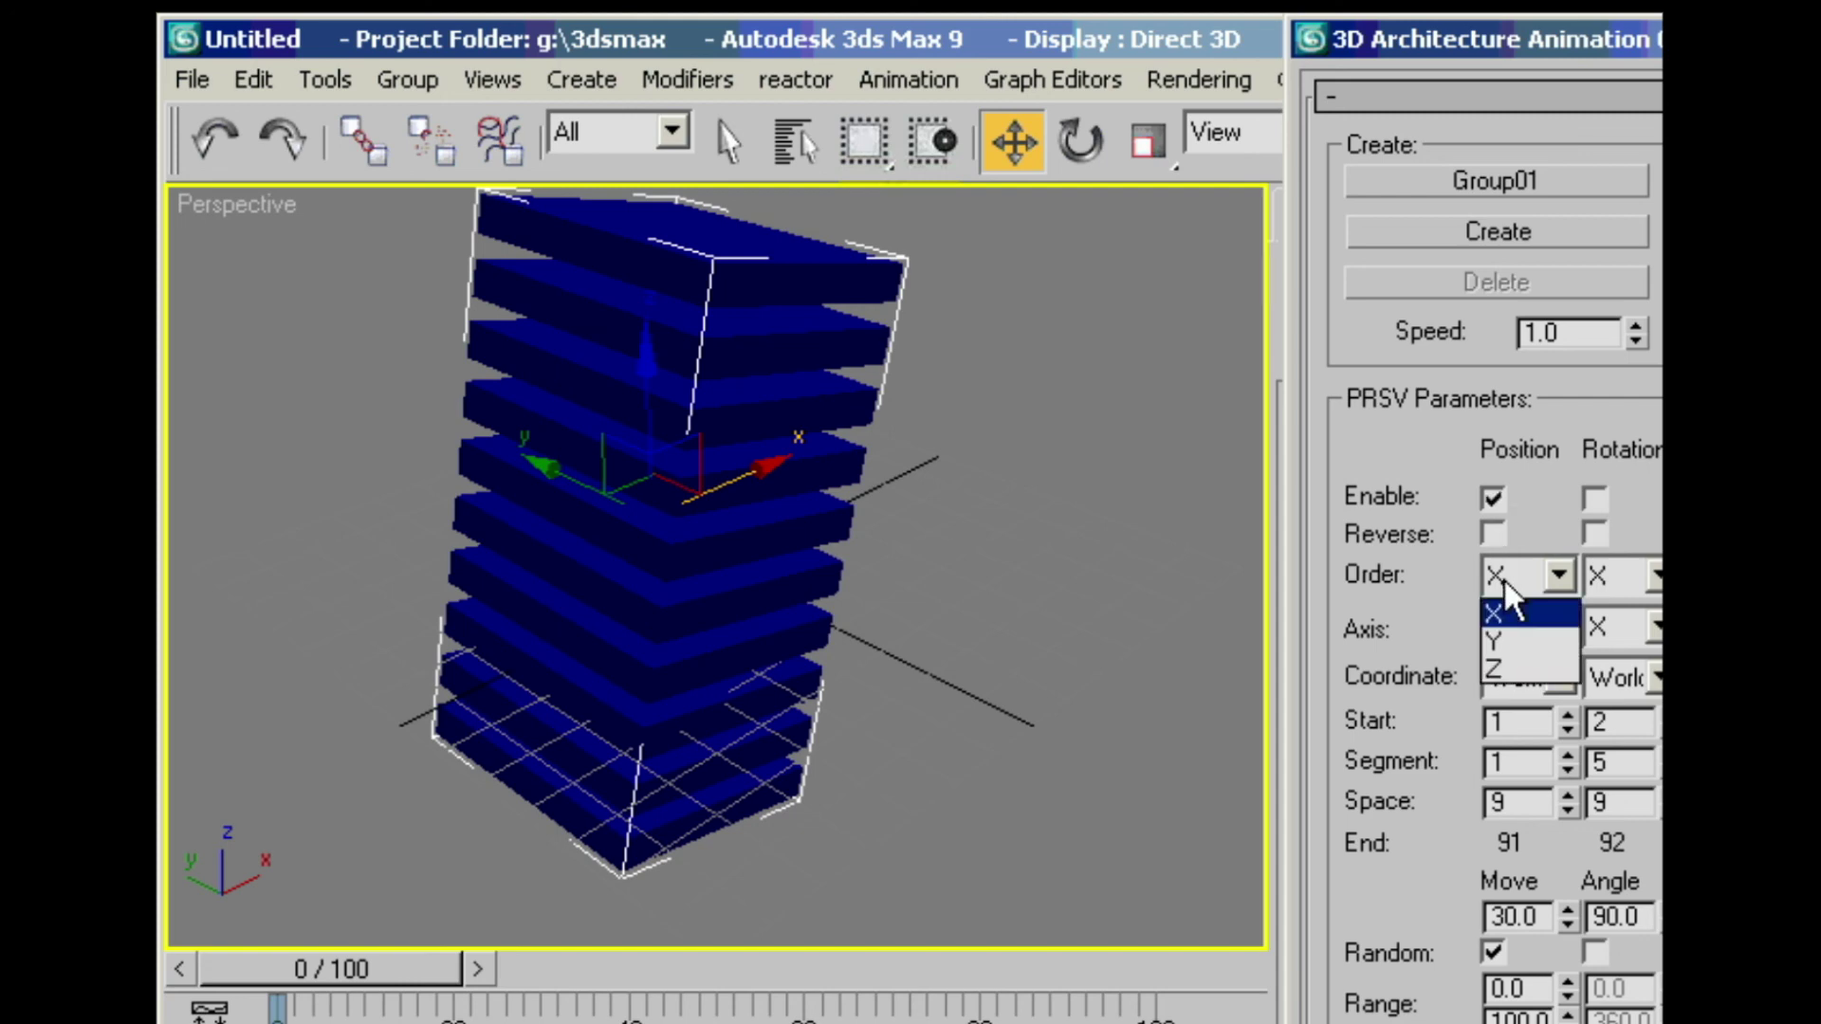
{"action": "left_click", "coordinate": [1500, 660]}
{"action": "left_click", "coordinate": [1499, 236]}
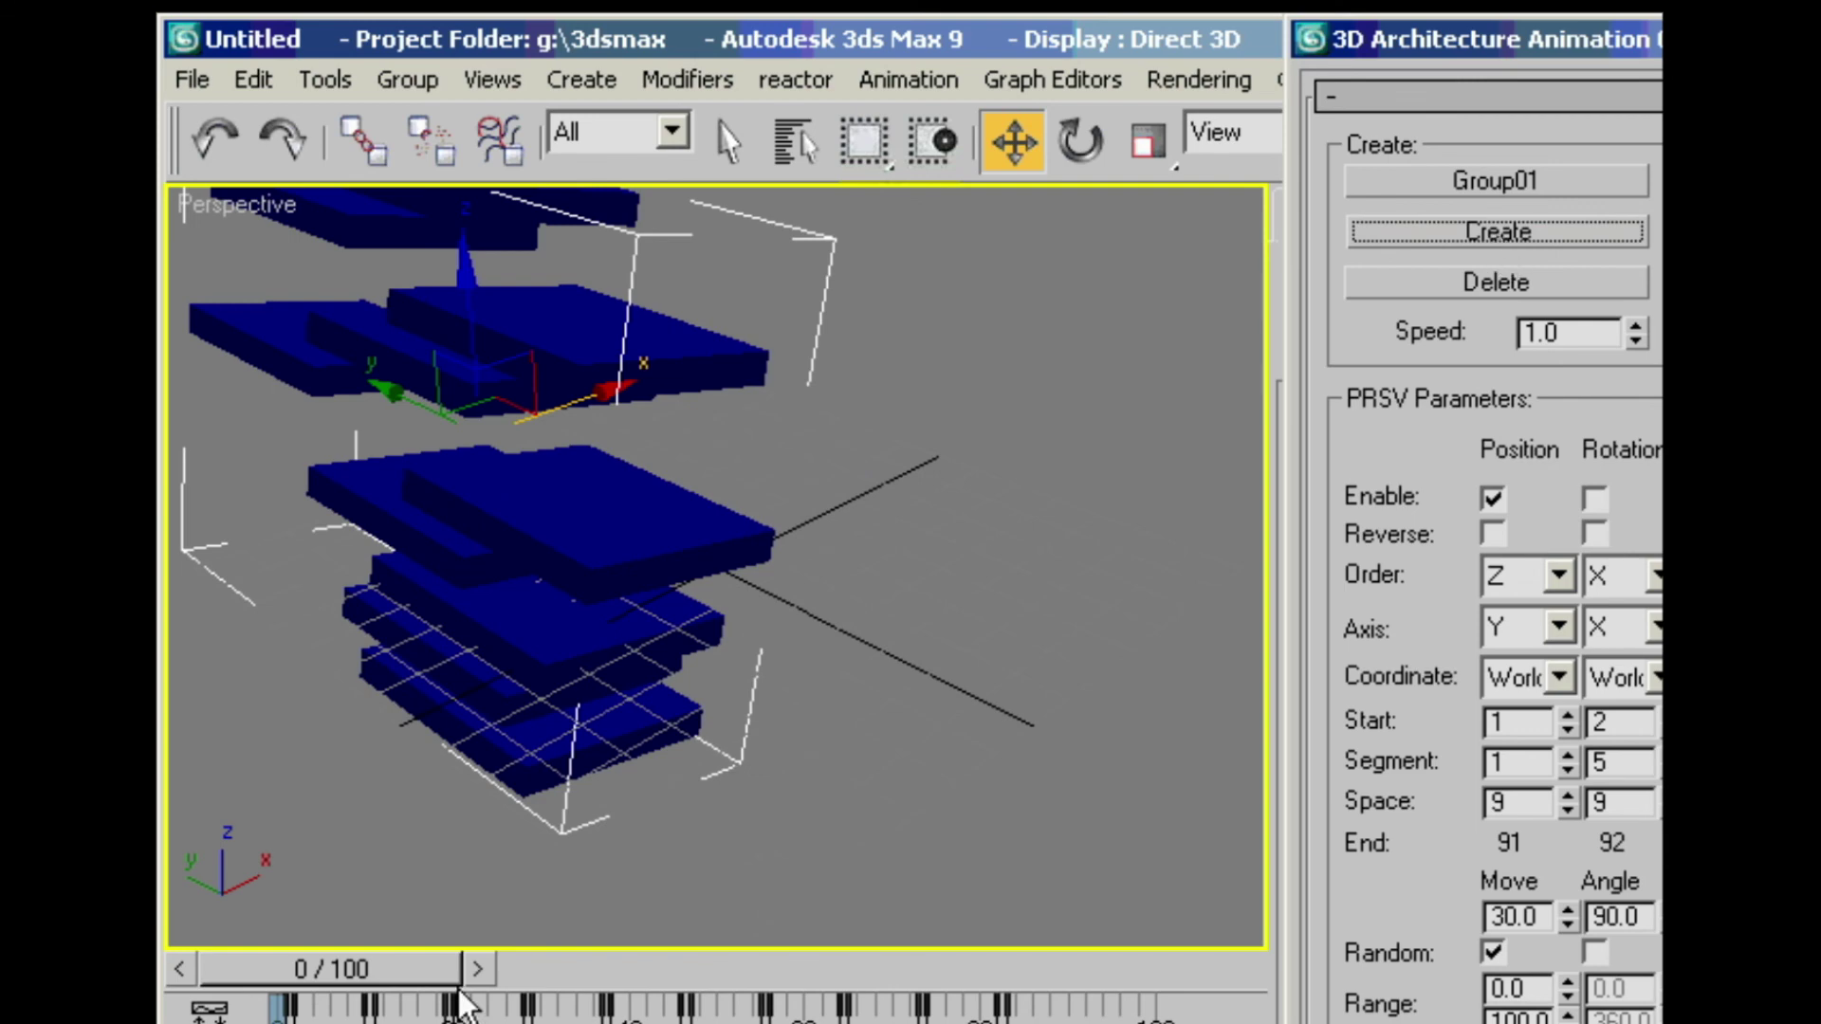
{"action": "left_click_drag", "start_coordinate": [349, 966], "coordinate": [1010, 986]}
{"action": "key", "text": "w"}
Step: Delete the box group from the scene and move the plug-in window out of the way
{"action": "left_click", "coordinate": [749, 417]}
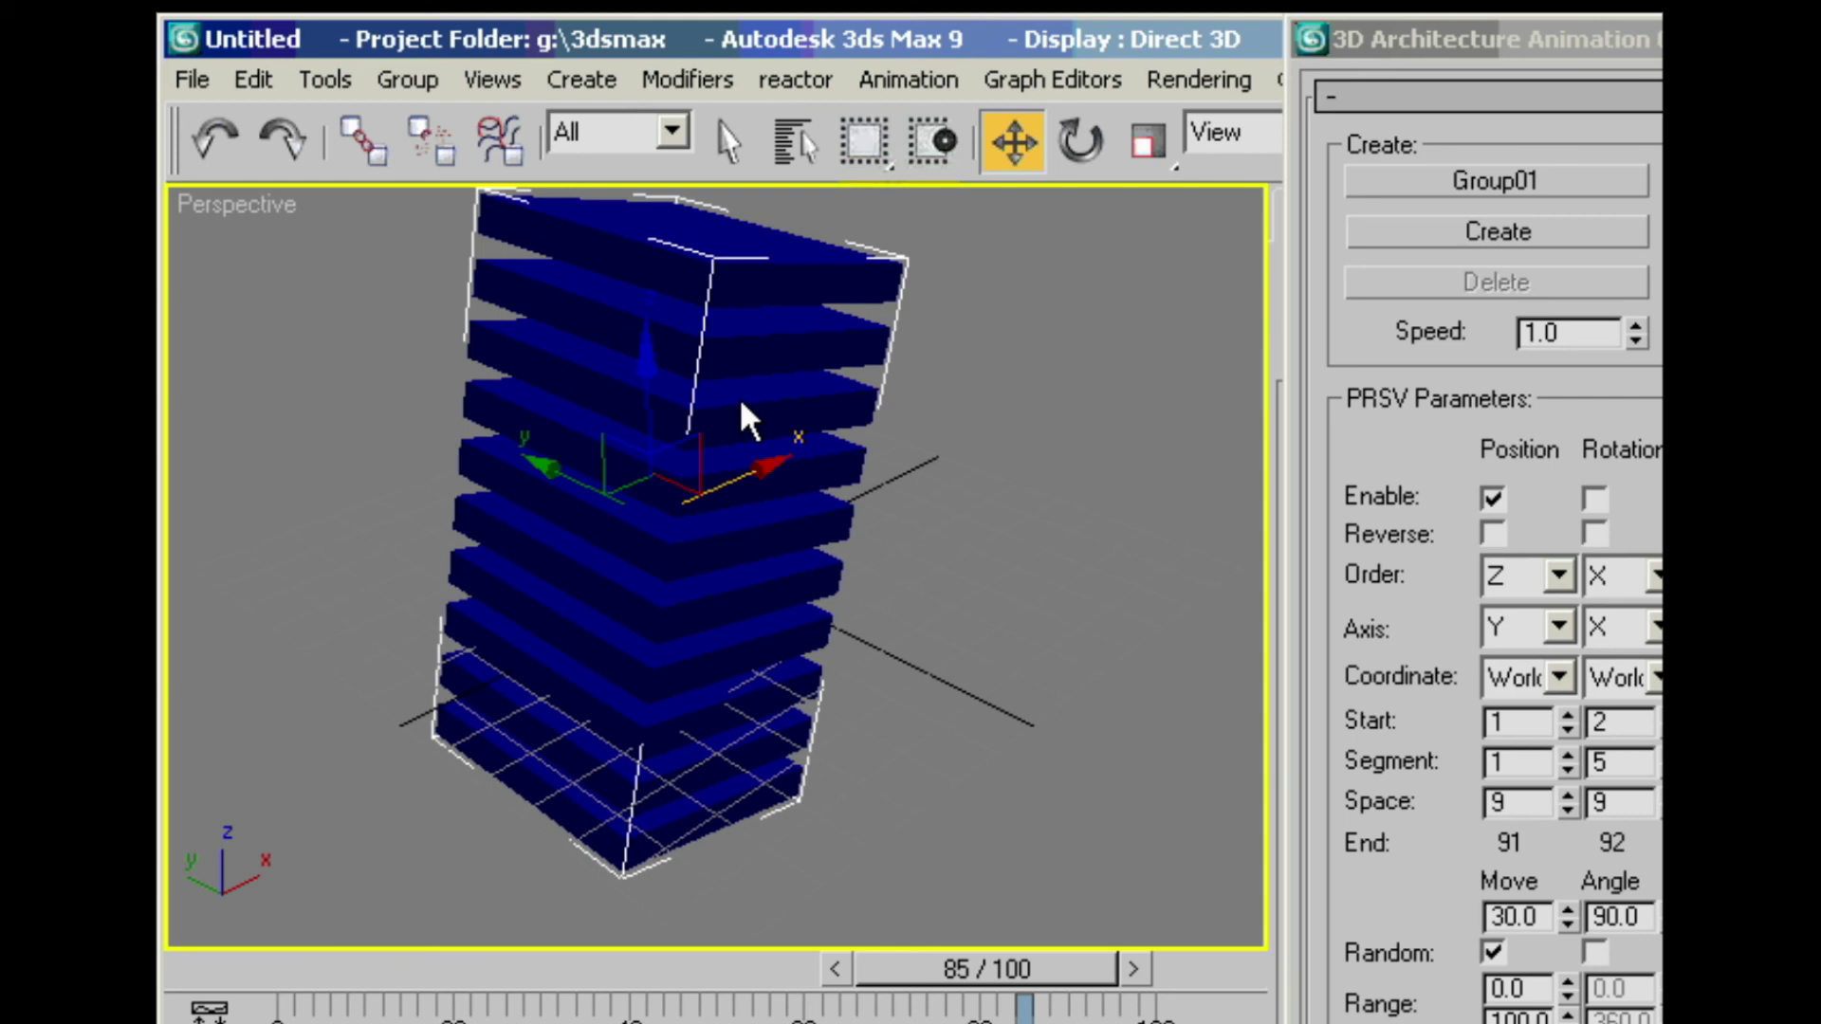
{"action": "key", "text": "Delete"}
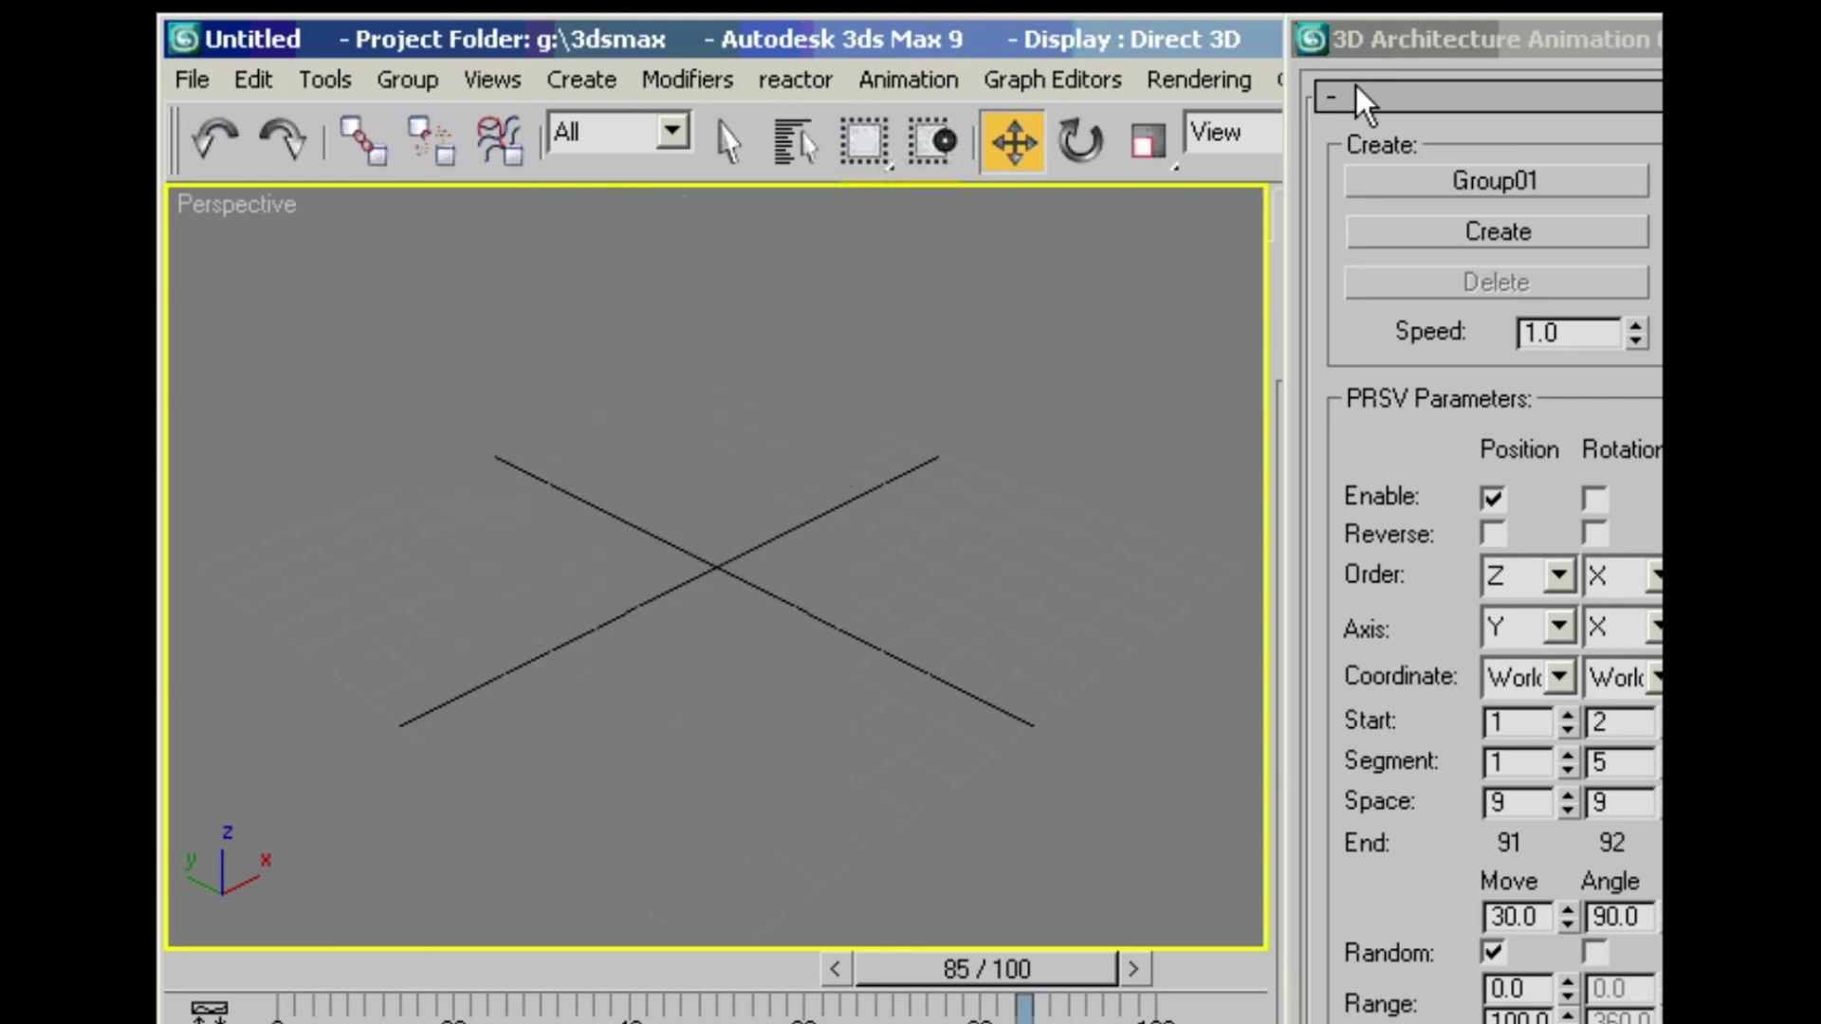
{"action": "left_click", "coordinate": [1406, 46]}
{"action": "left_click_drag", "start_coordinate": [1521, 43], "coordinate": [1659, 44]}
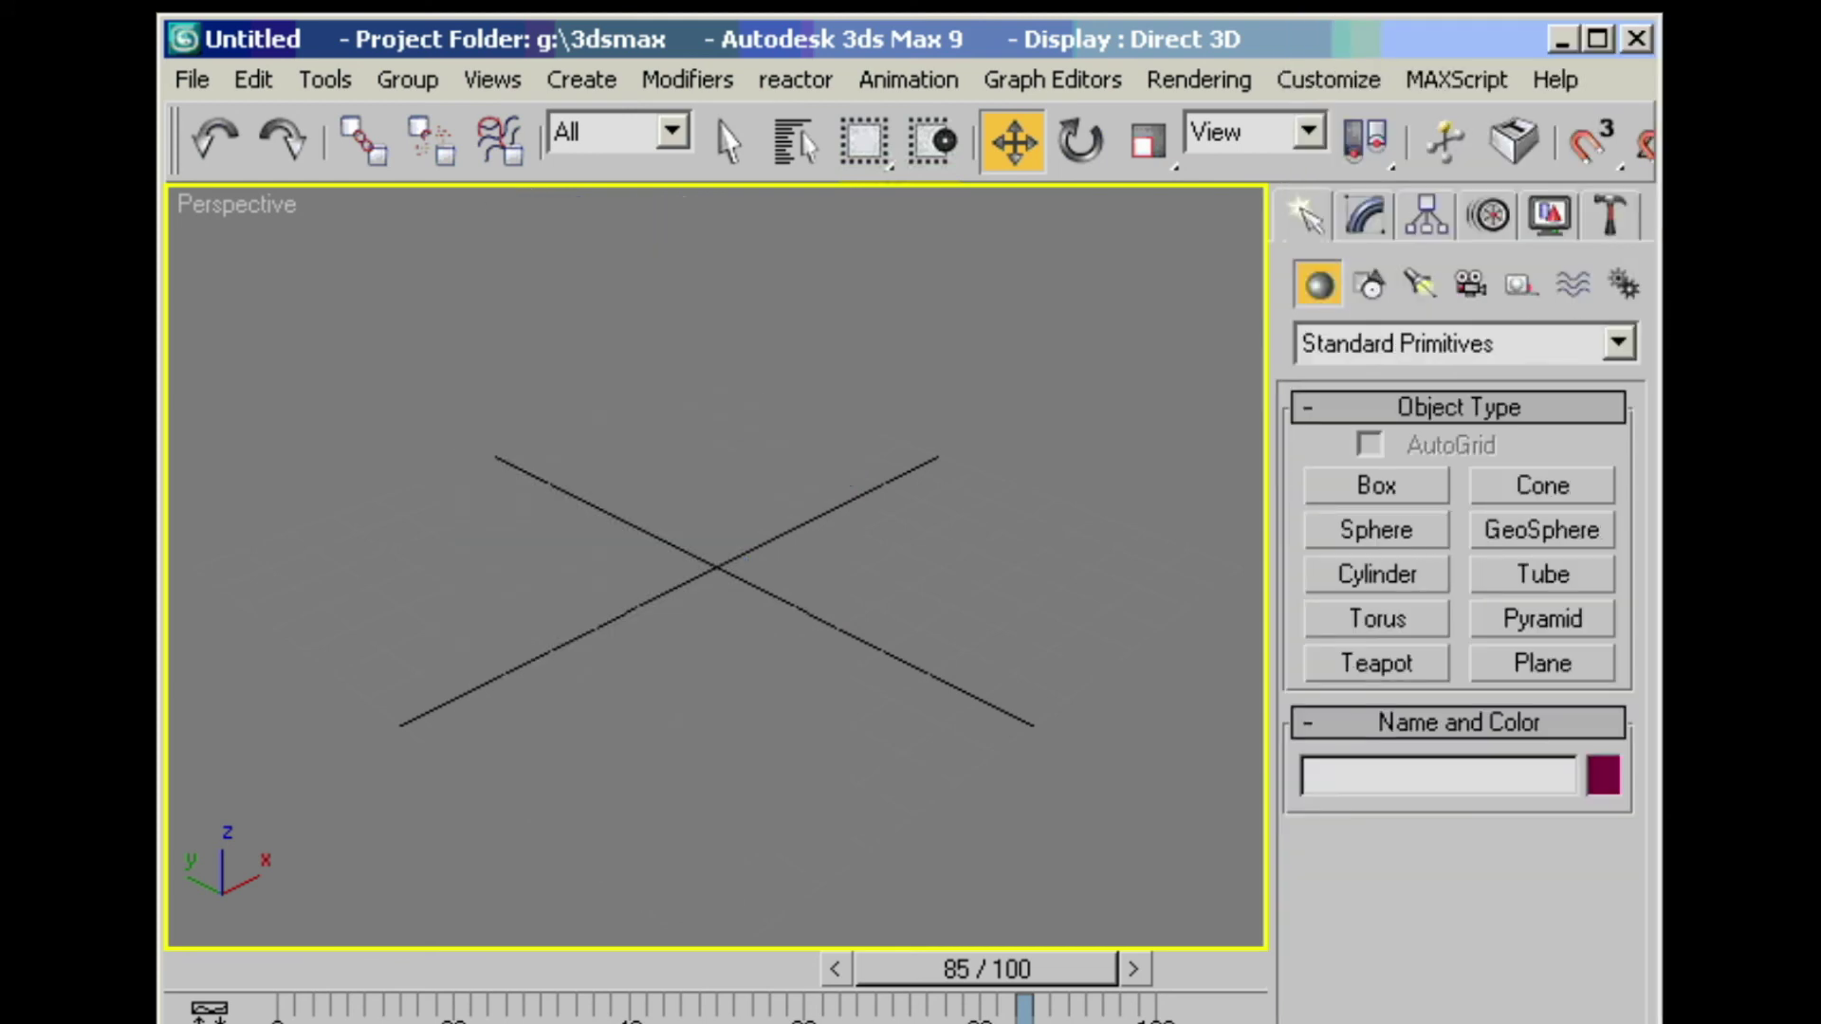
Step: Create a tall, thin box standing at the far left of the perspective scene
{"action": "left_click", "coordinate": [1365, 488]}
{"action": "left_click_drag", "start_coordinate": [329, 606], "coordinate": [347, 629]}
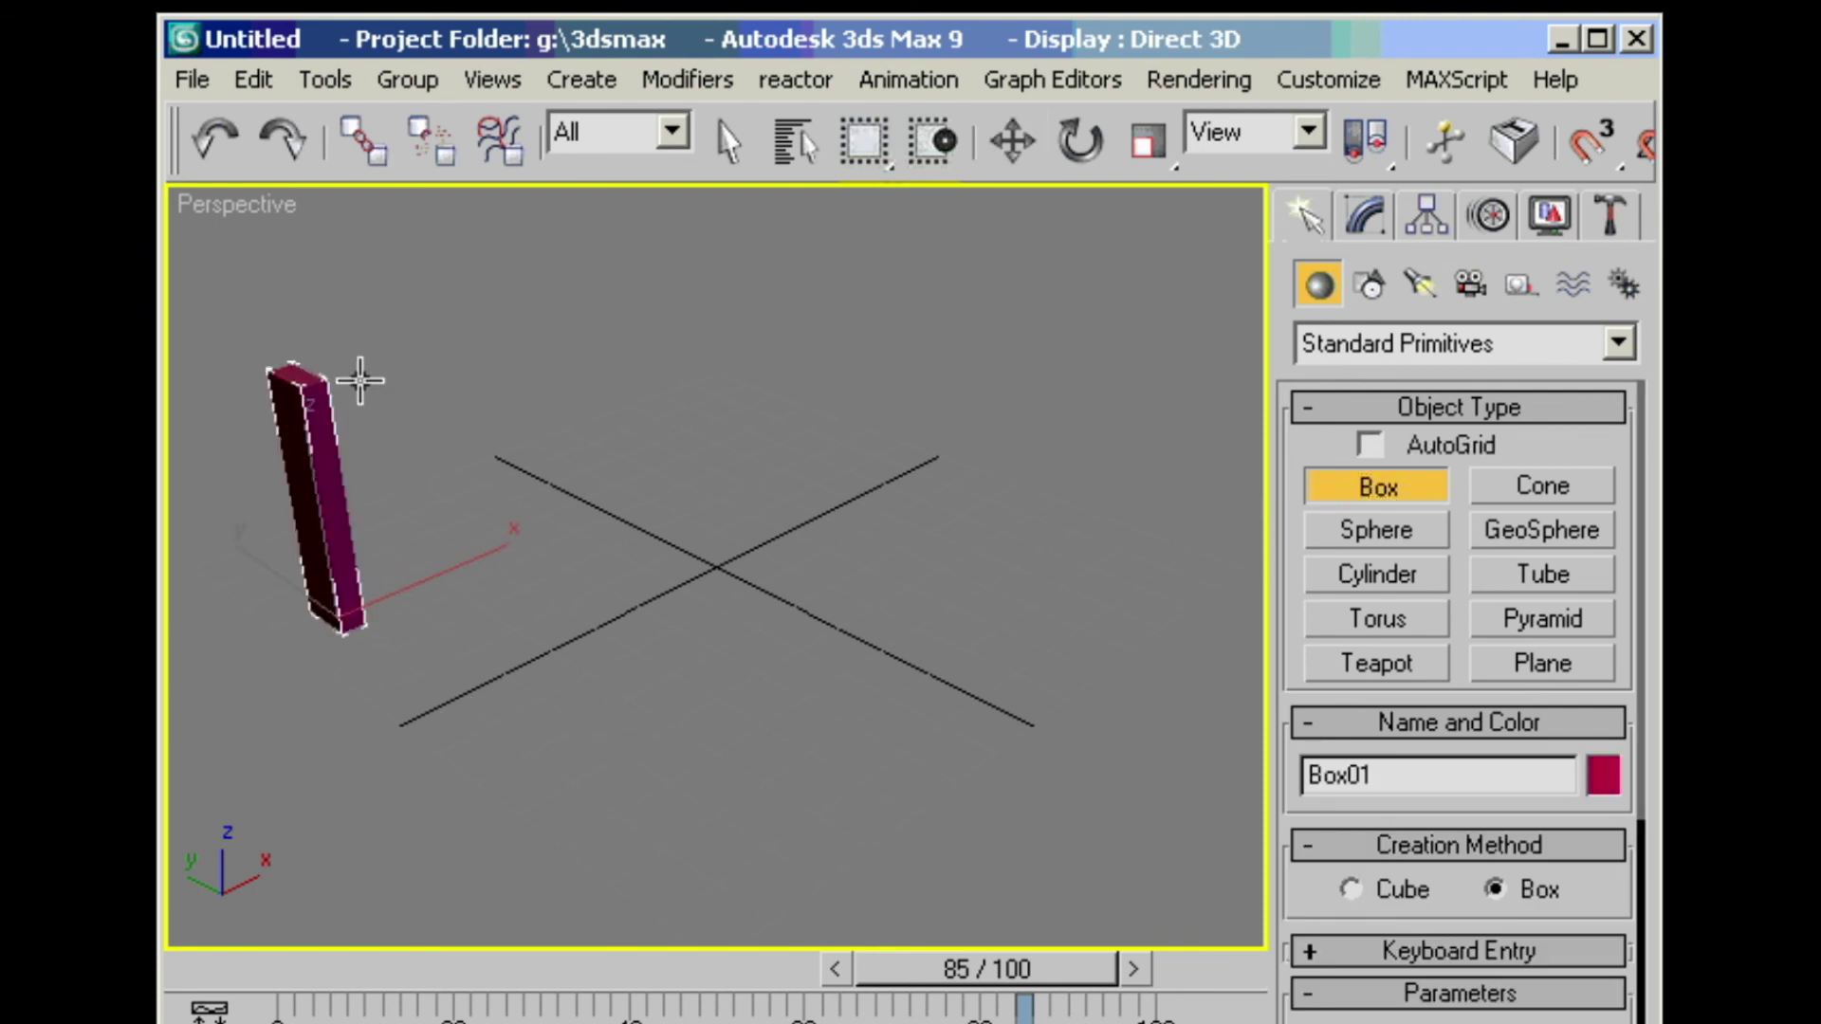
{"action": "left_click", "coordinate": [366, 386]}
Step: Draw a smooth S-shaped spline through four points across the ground plane beside the box
{"action": "left_click", "coordinate": [1377, 296]}
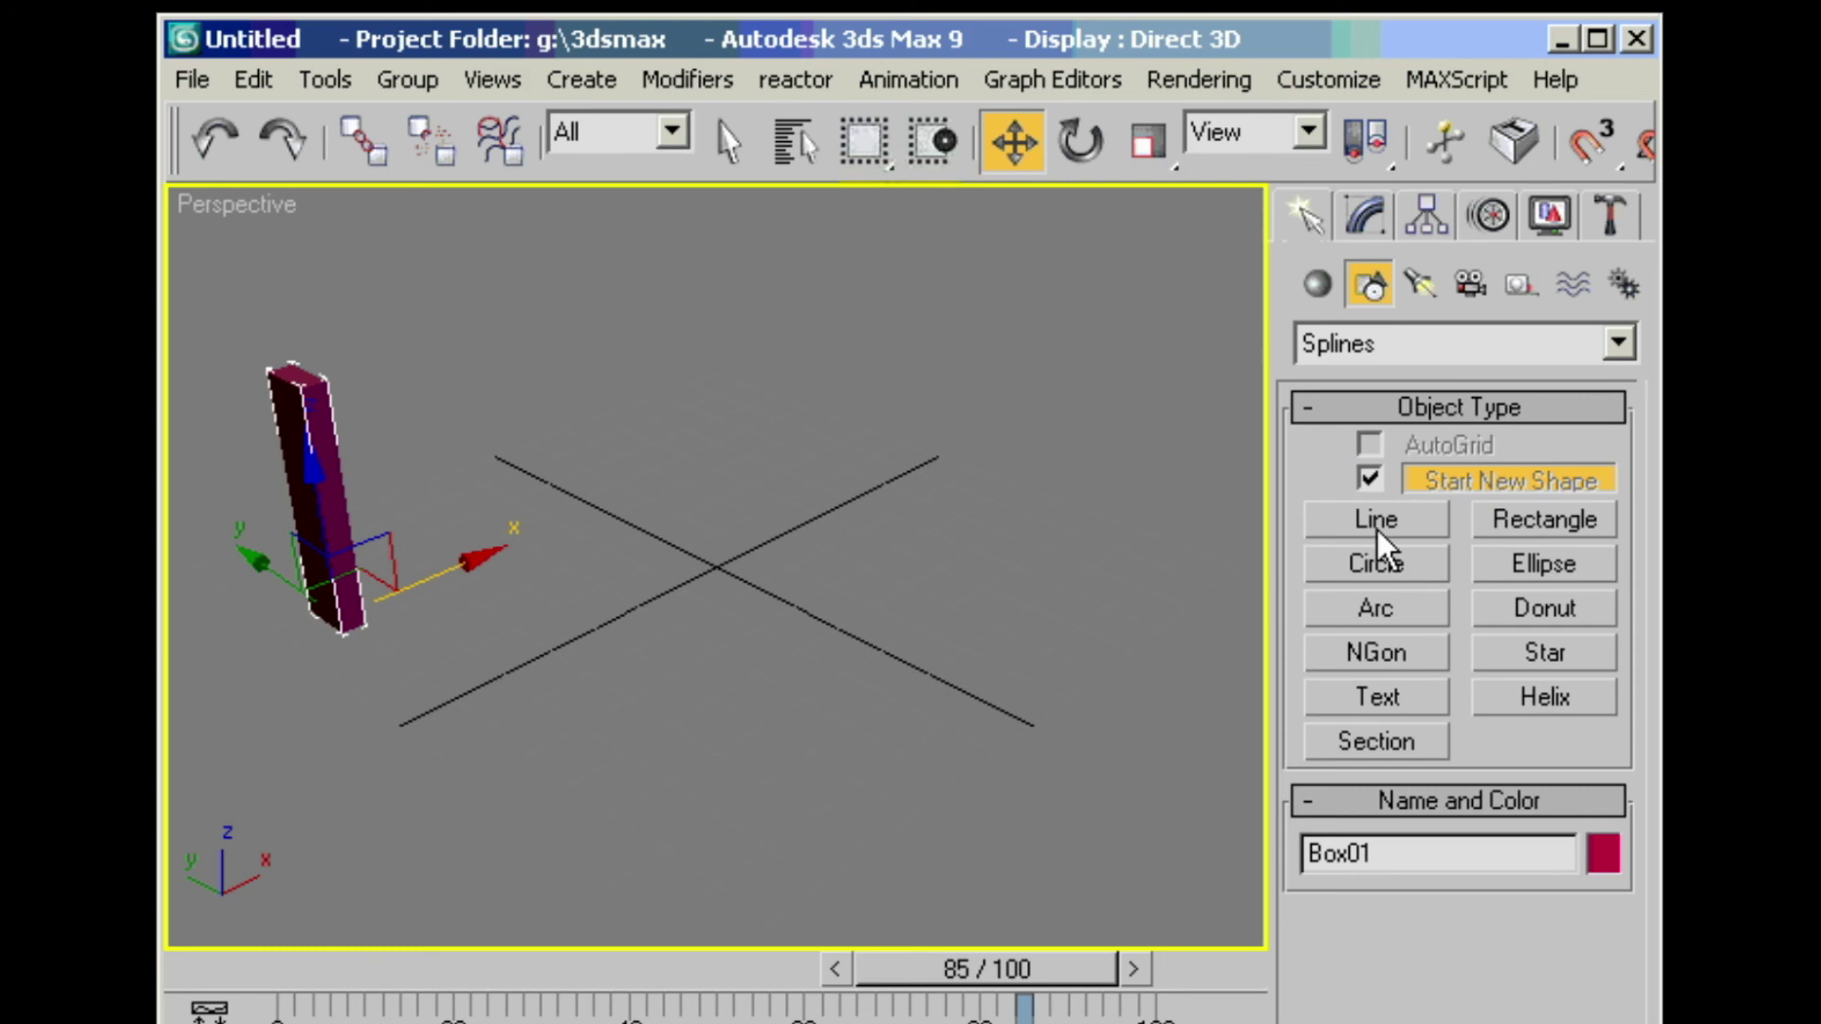
{"action": "left_click", "coordinate": [1371, 522]}
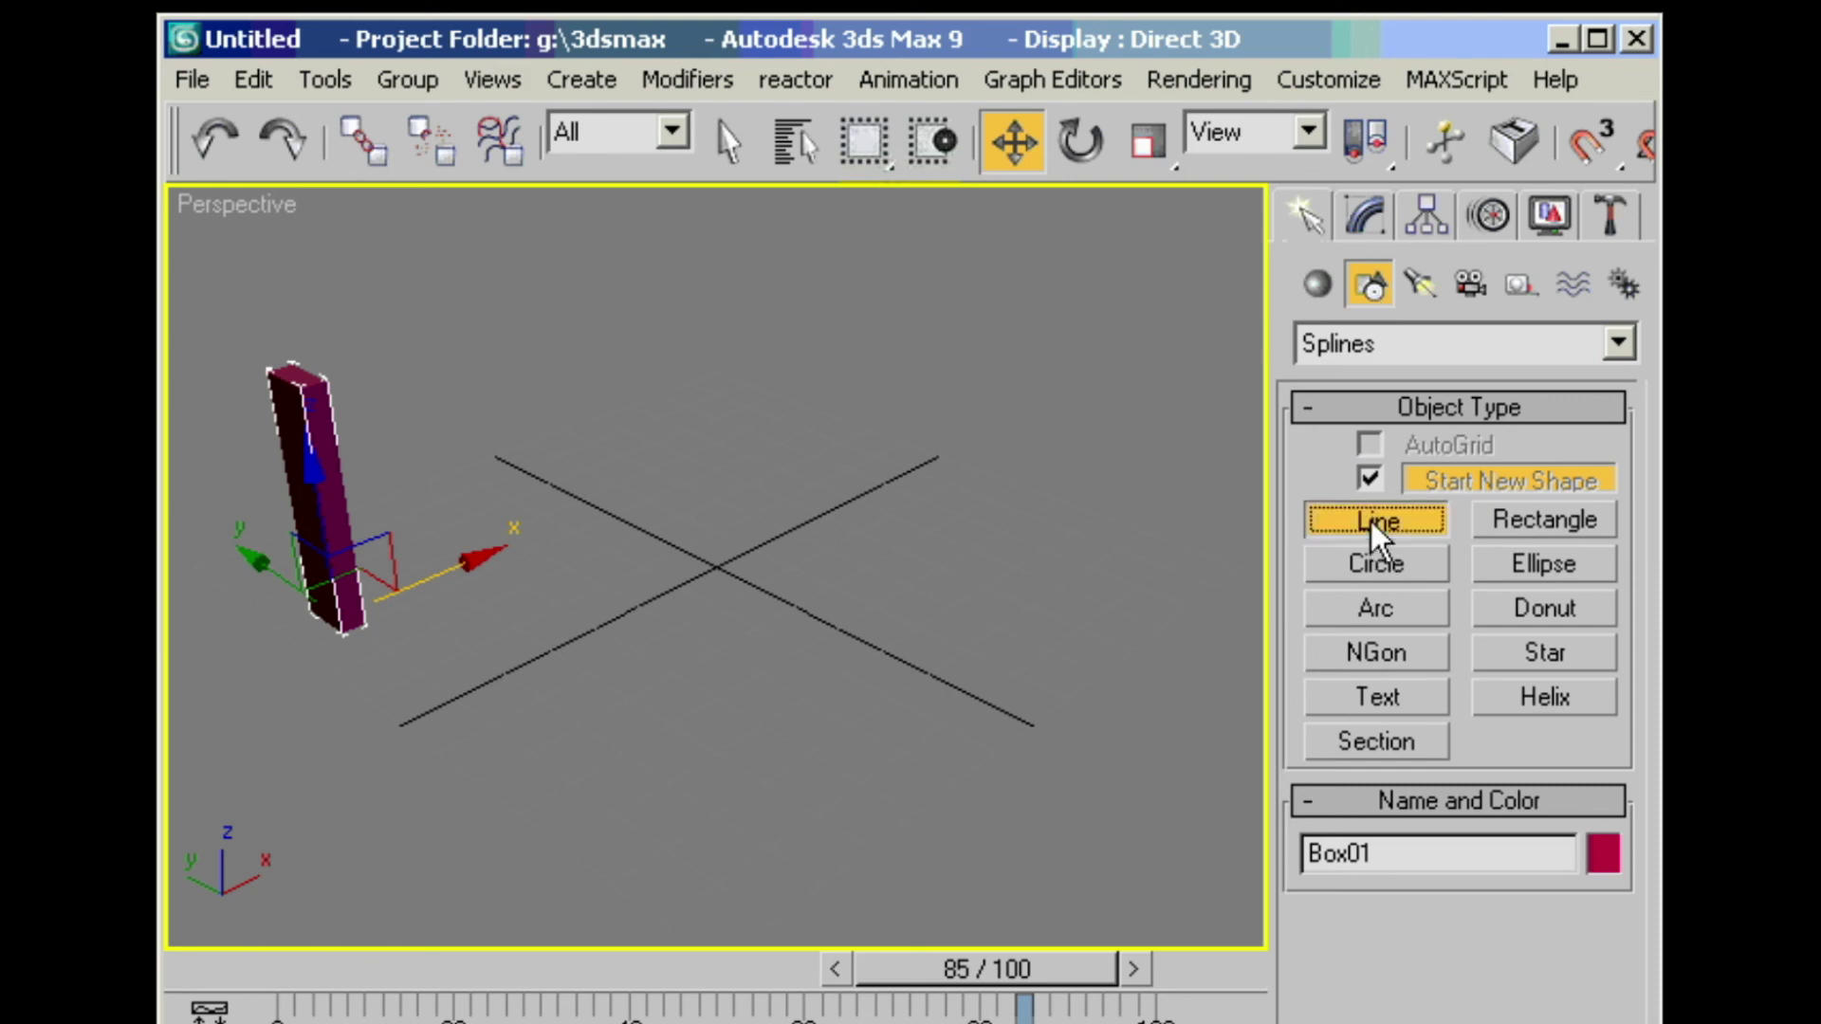
{"action": "left_click", "coordinate": [369, 766]}
{"action": "left_click_drag", "start_coordinate": [832, 727], "coordinate": [868, 550]}
{"action": "left_click_drag", "start_coordinate": [973, 357], "coordinate": [1081, 370]}
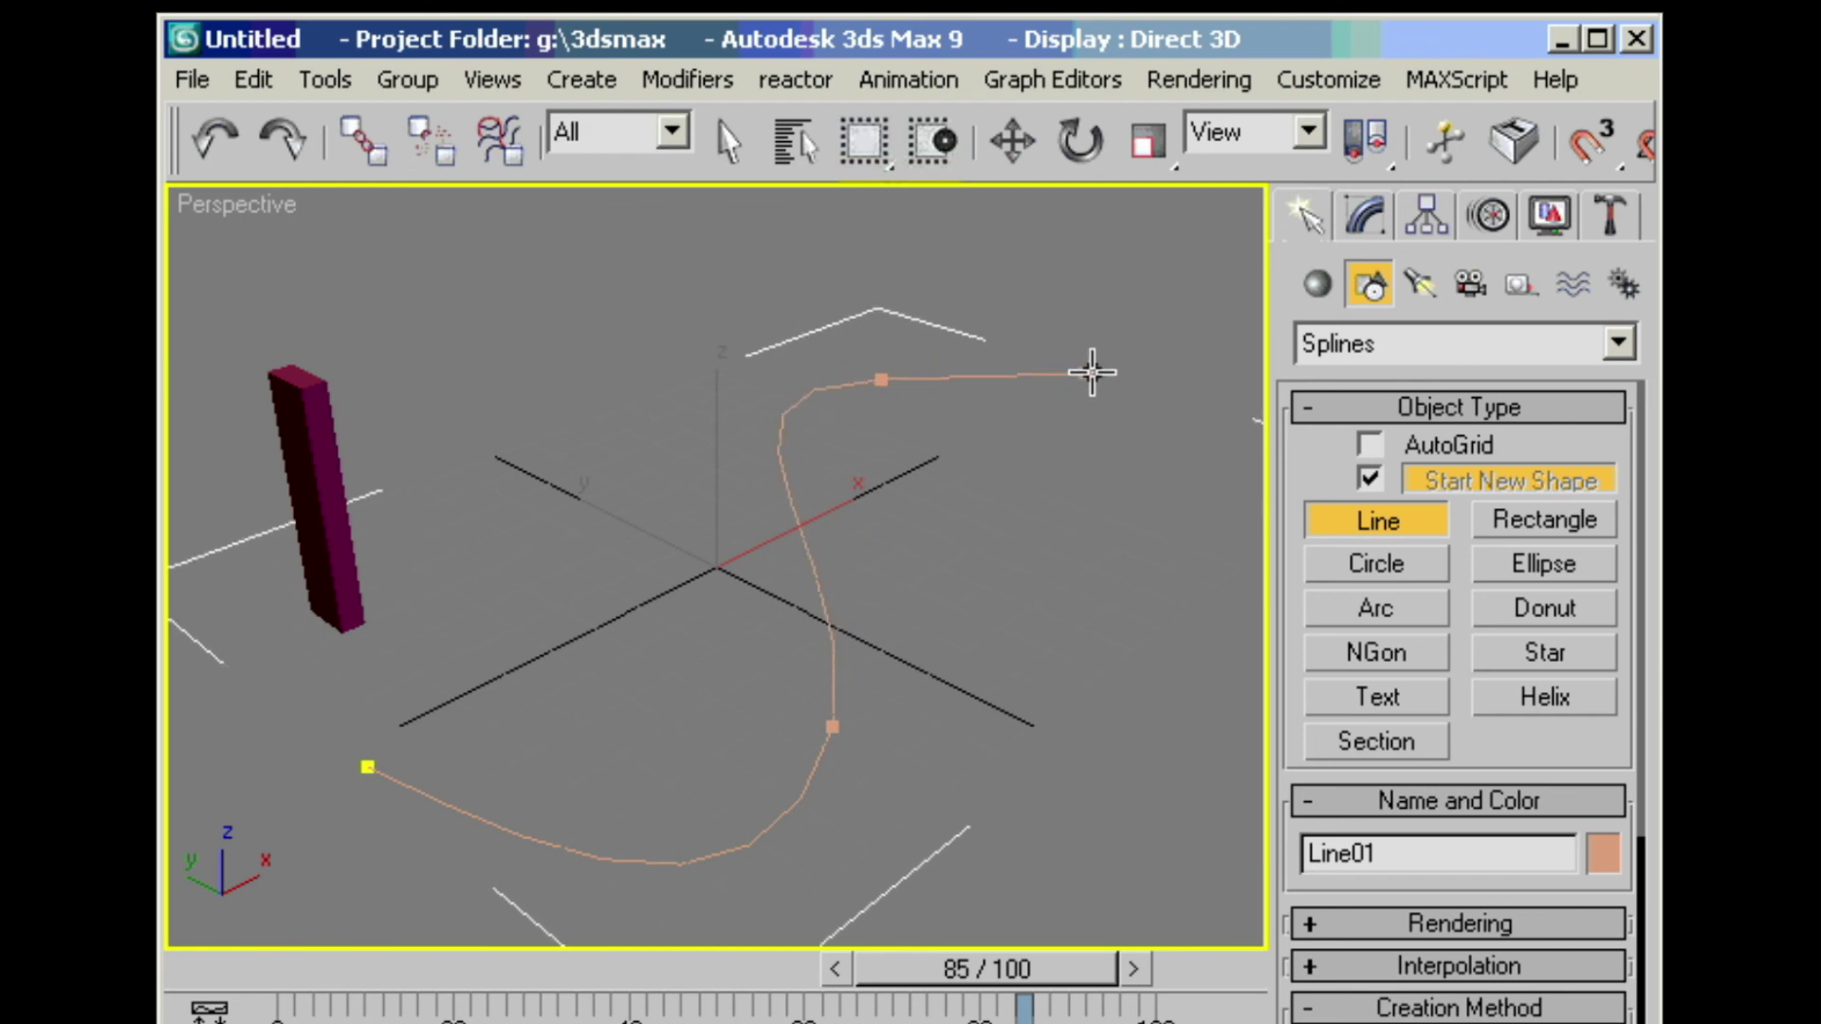
{"action": "left_click", "coordinate": [1161, 389]}
{"action": "right_click", "coordinate": [1192, 403]}
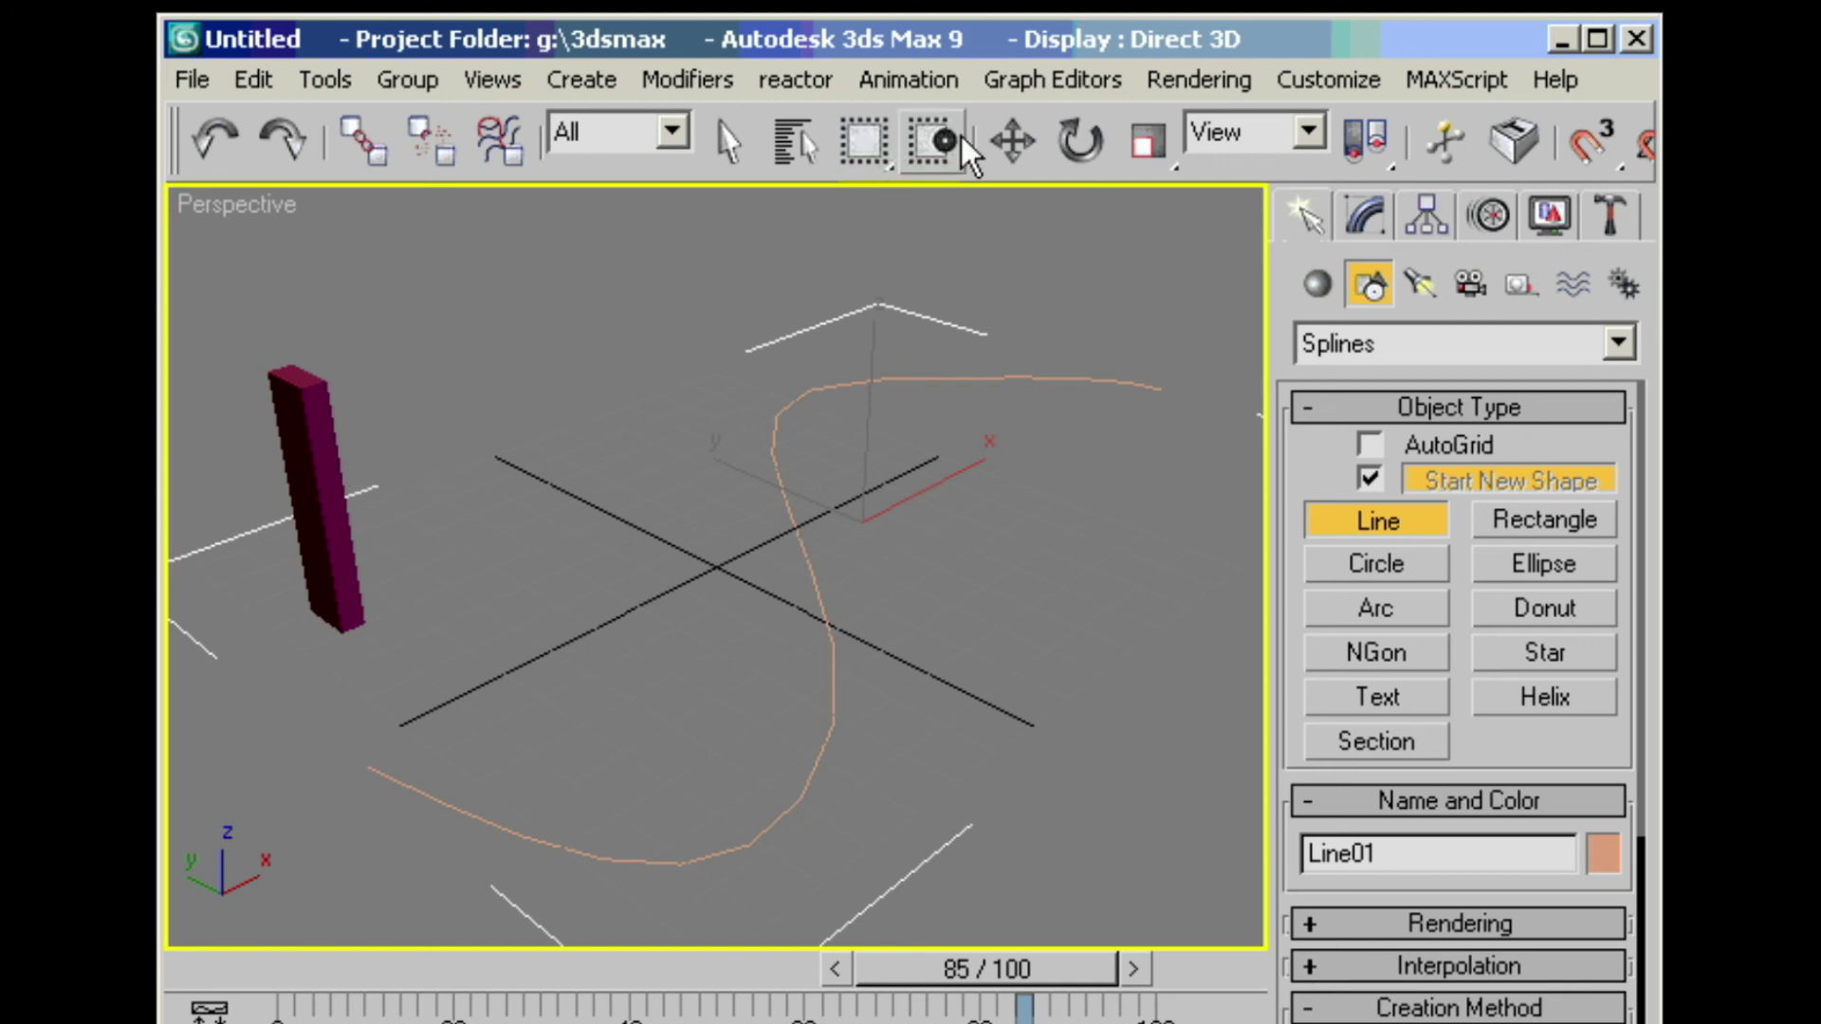
Step: Distribute 21 instances of the tall box along the curved spline with the Spacing Tool, and delete the original box
{"action": "left_click", "coordinate": [995, 143]}
{"action": "left_click", "coordinate": [300, 406]}
{"action": "left_click", "coordinate": [1086, 152]}
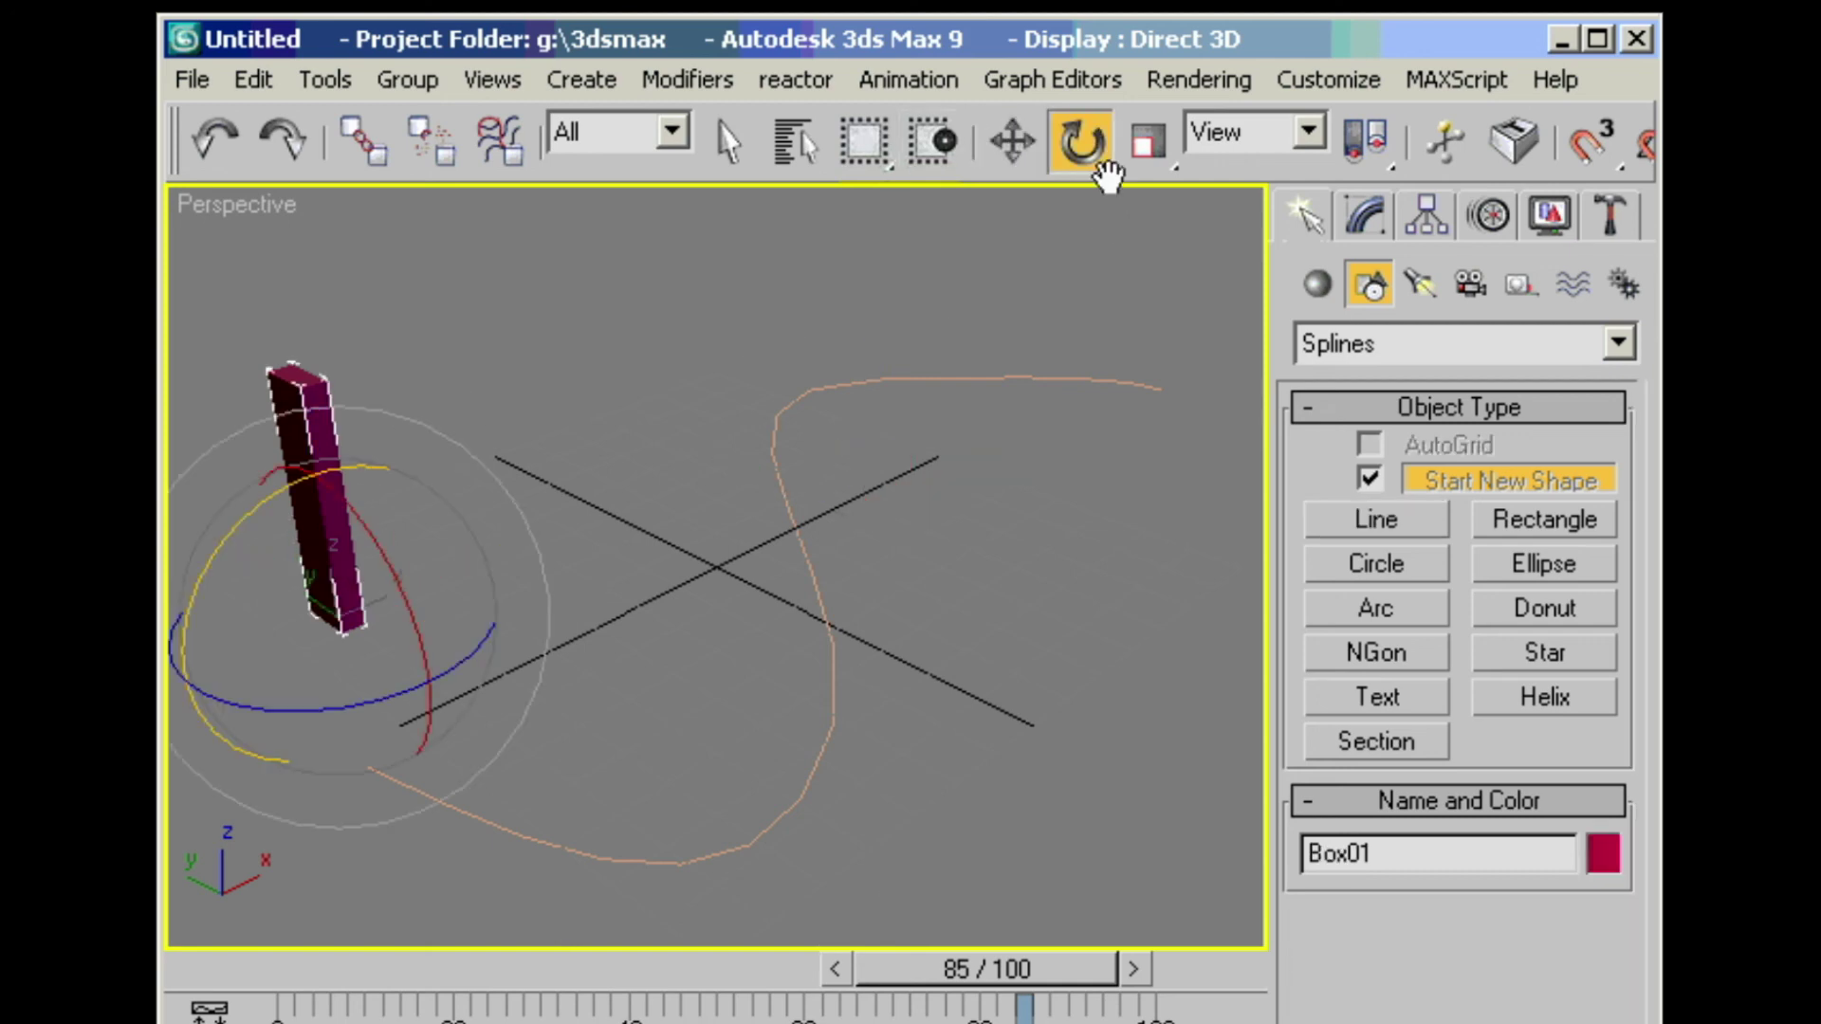
{"action": "right_click", "coordinate": [1109, 178]}
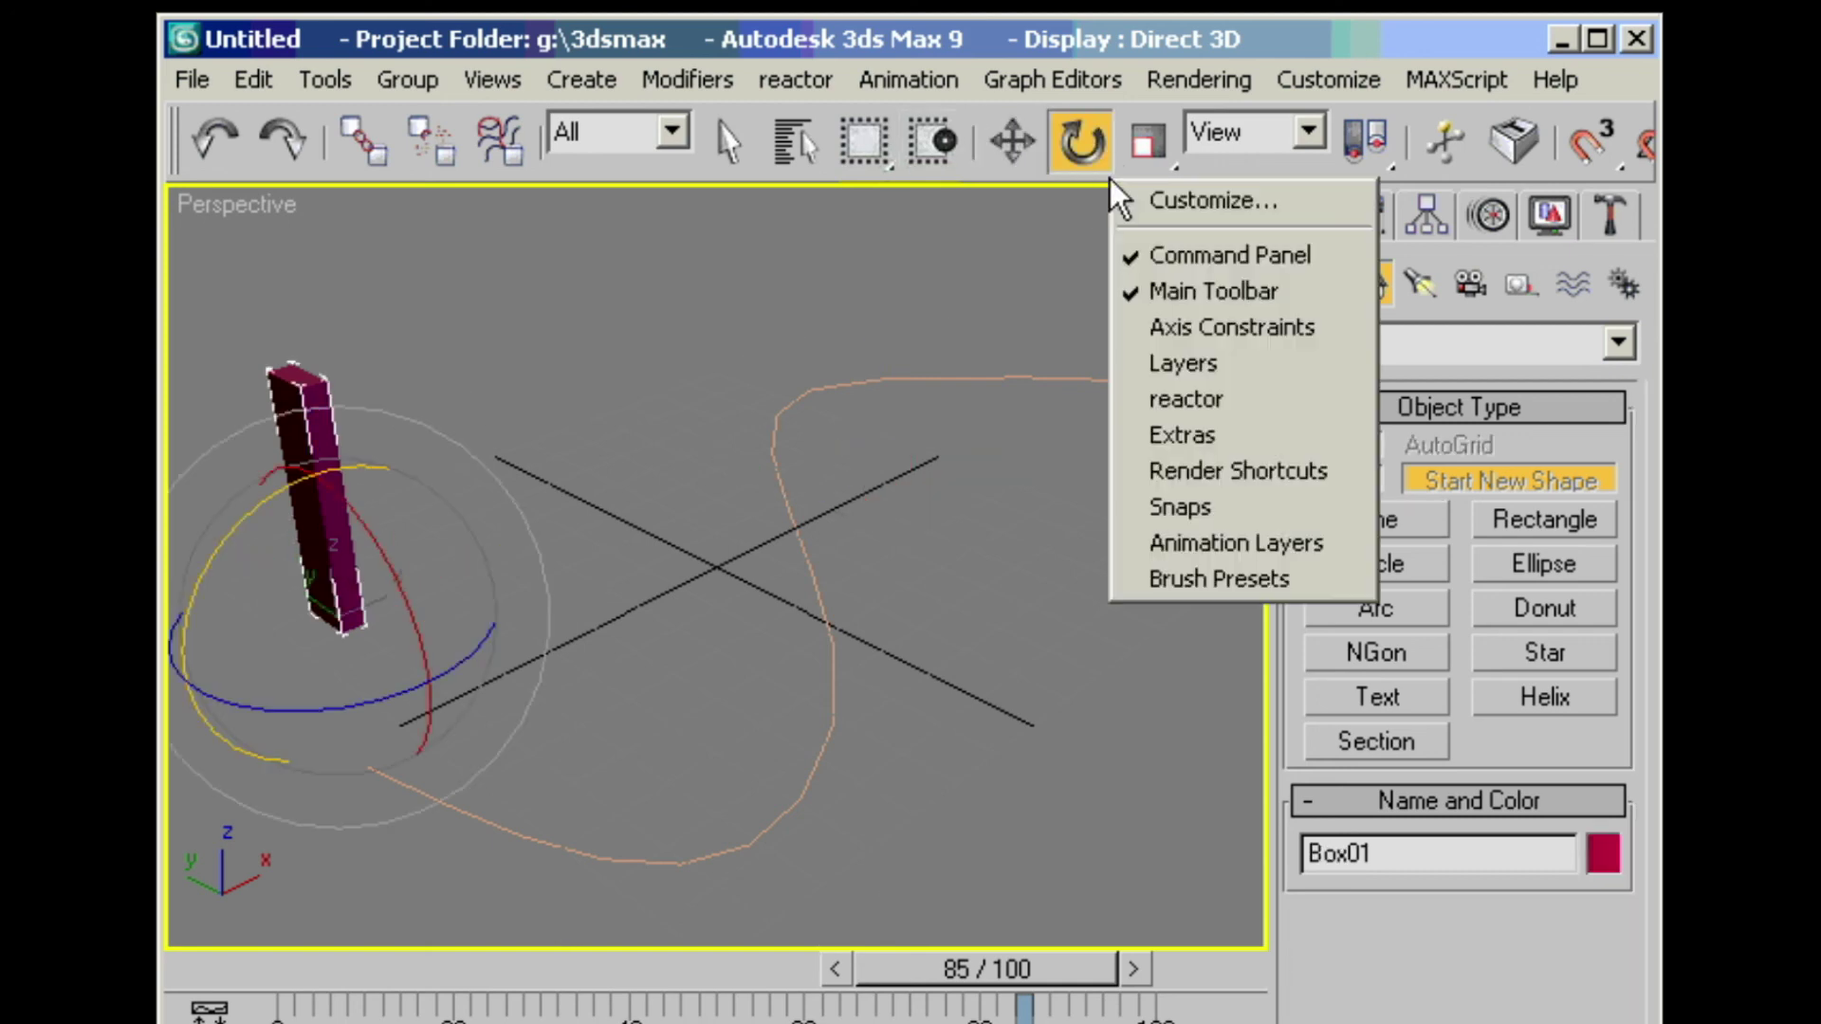
{"action": "left_click", "coordinate": [1157, 437]}
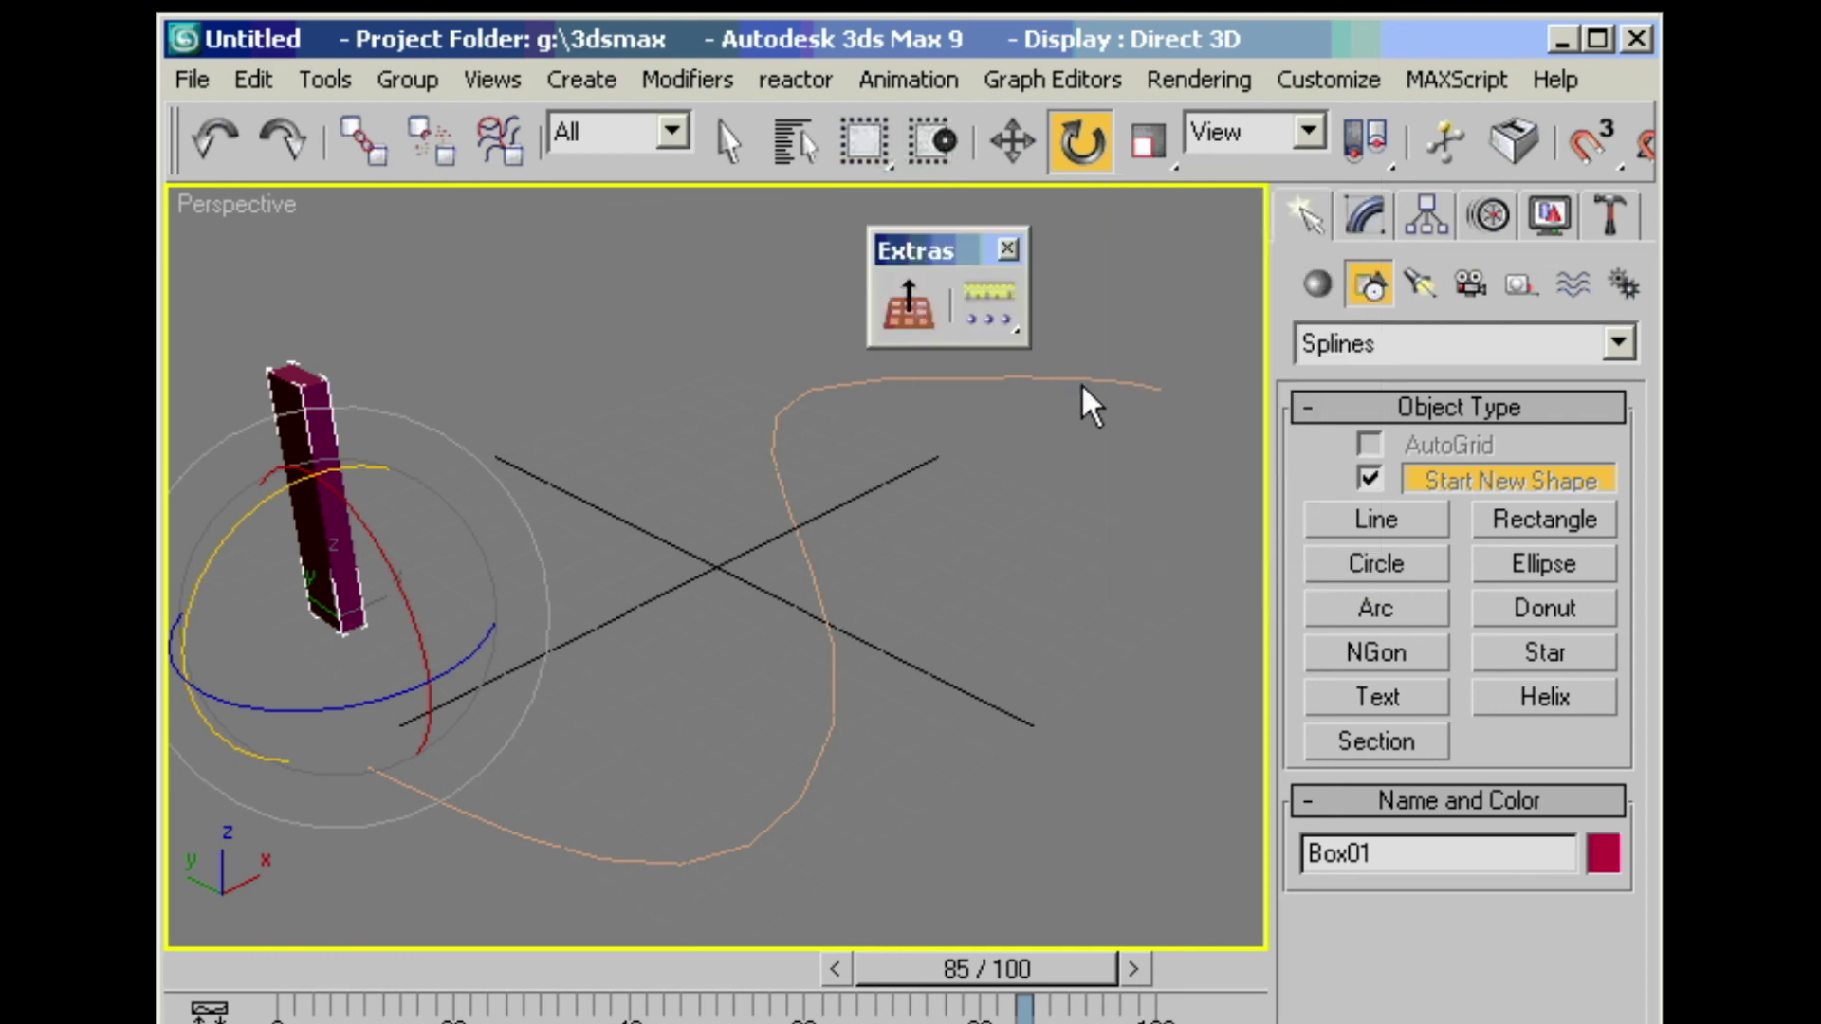
{"action": "left_click", "coordinate": [991, 306]}
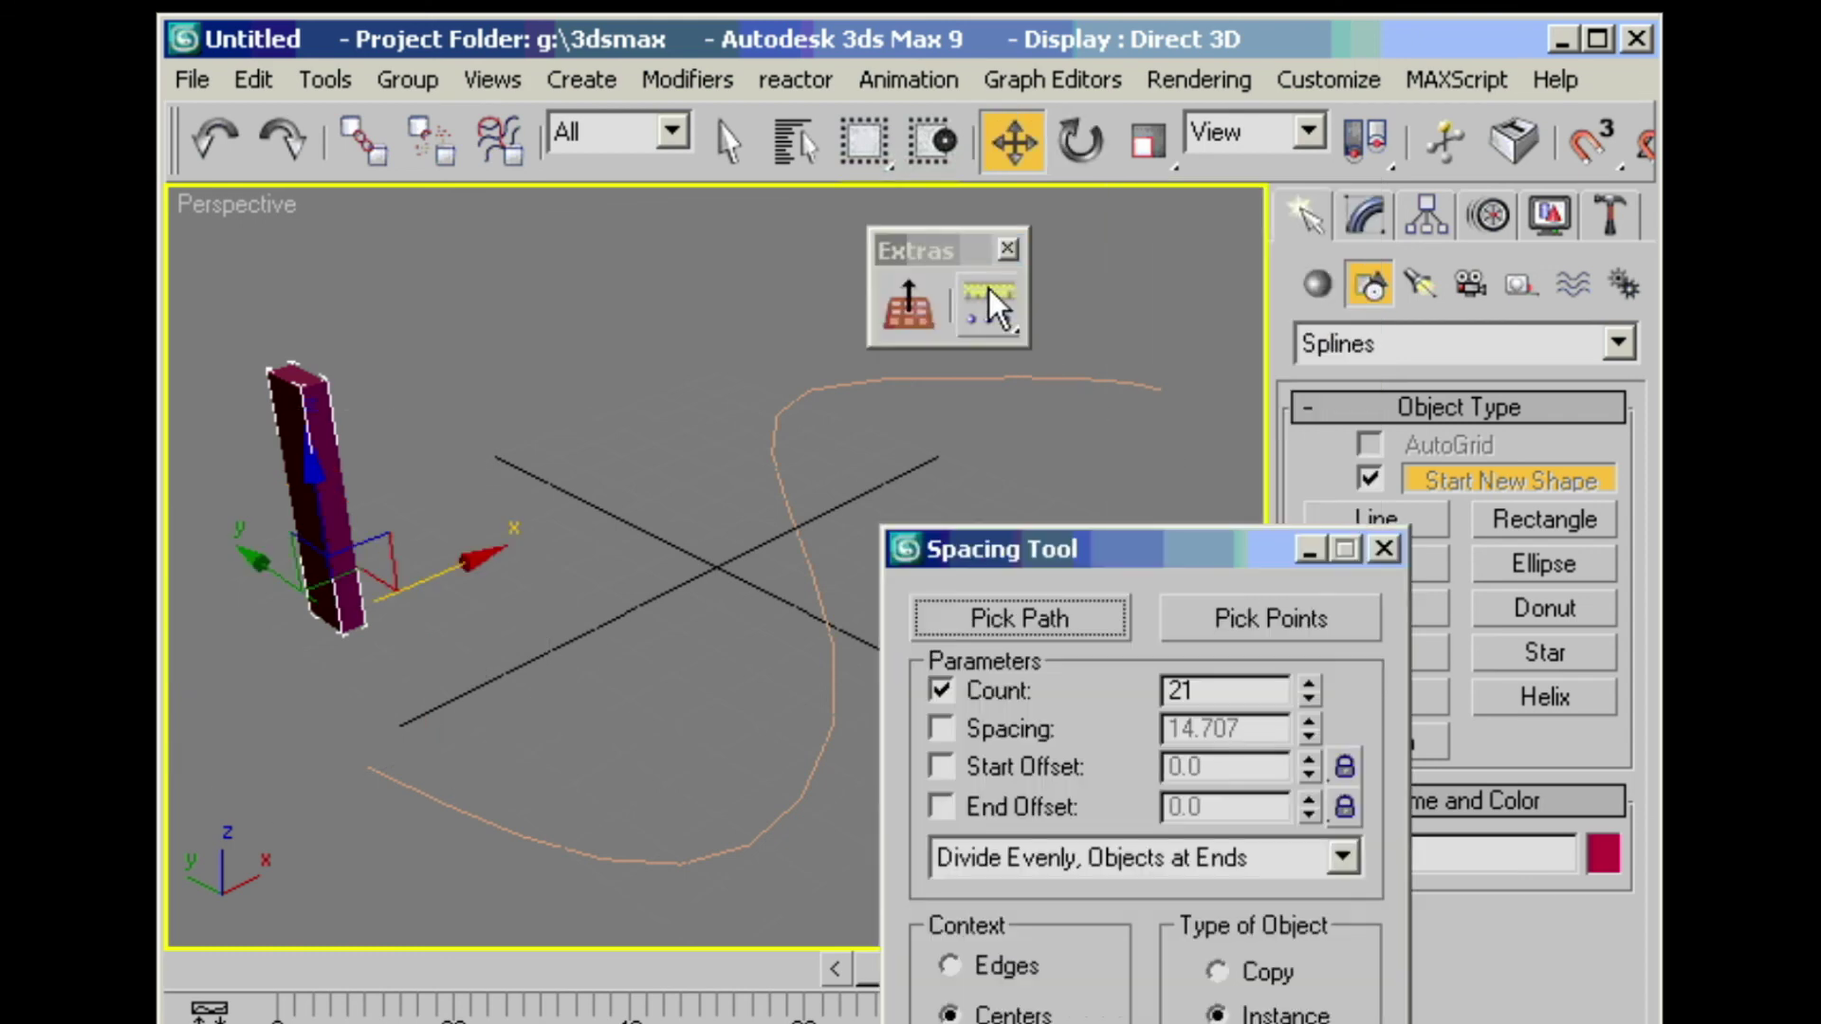
{"action": "left_click", "coordinate": [994, 617]}
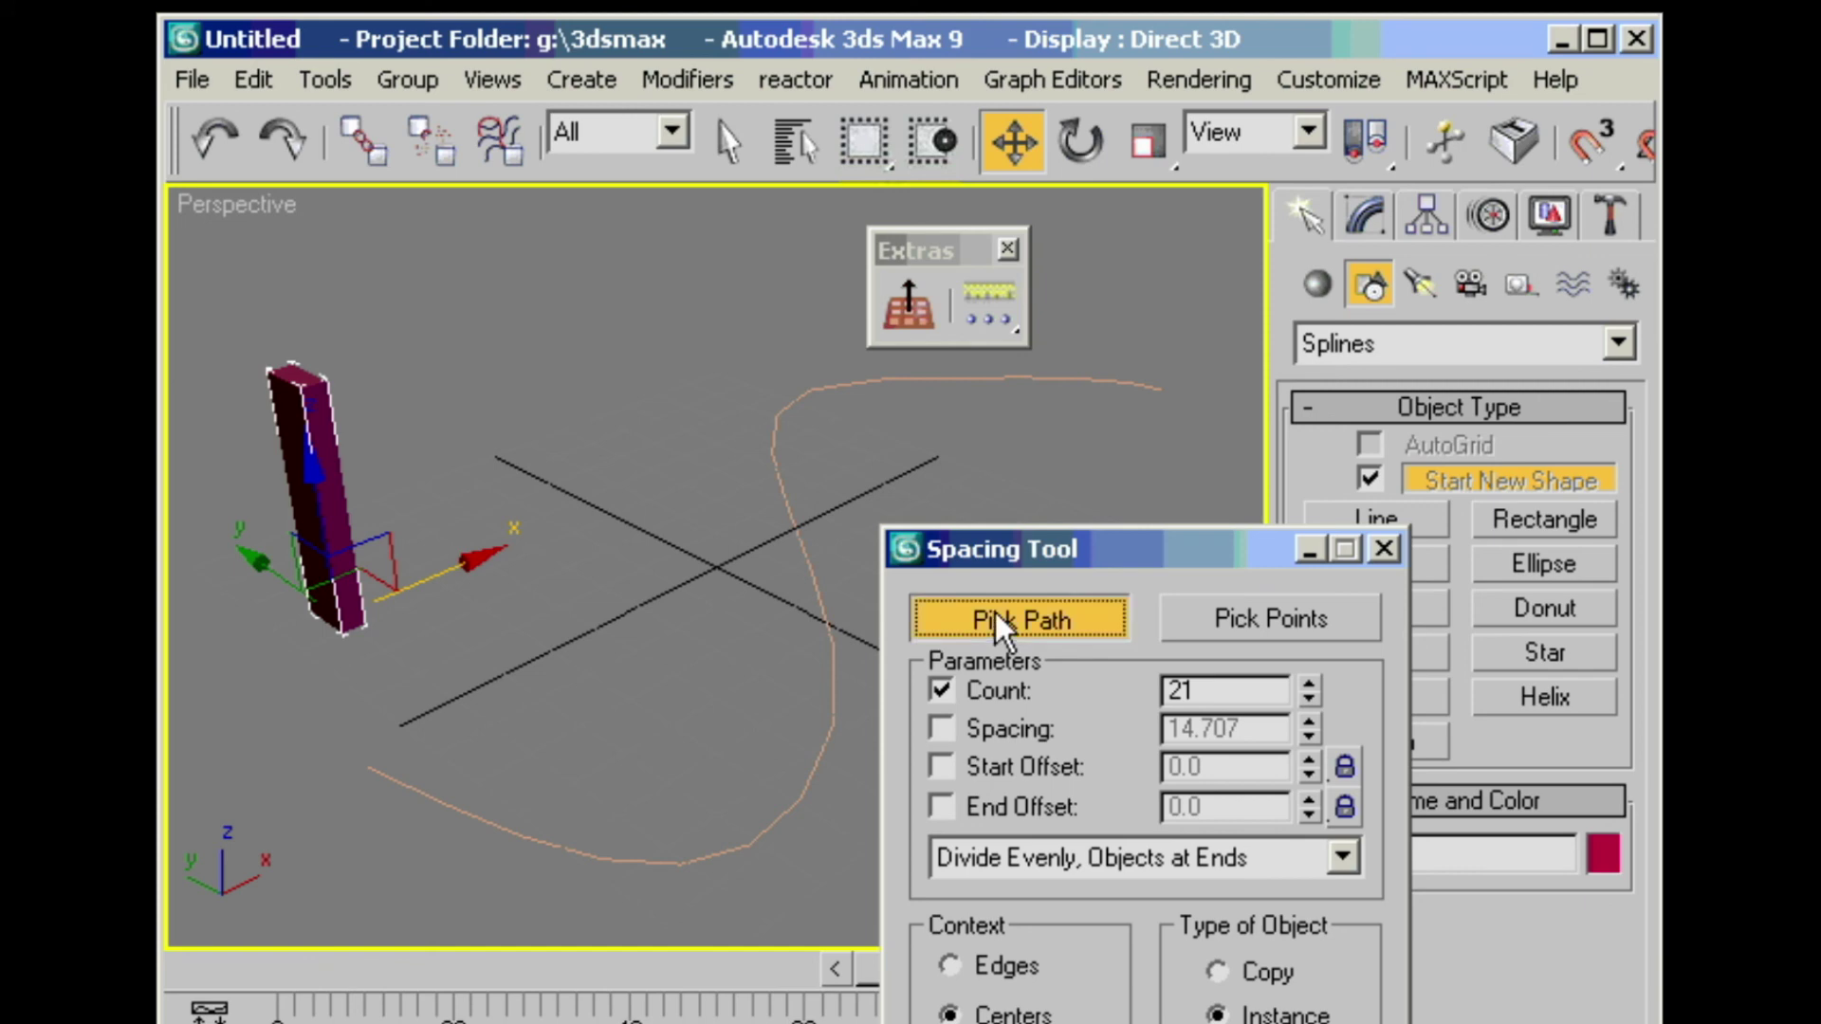
{"action": "left_click", "coordinate": [801, 539]}
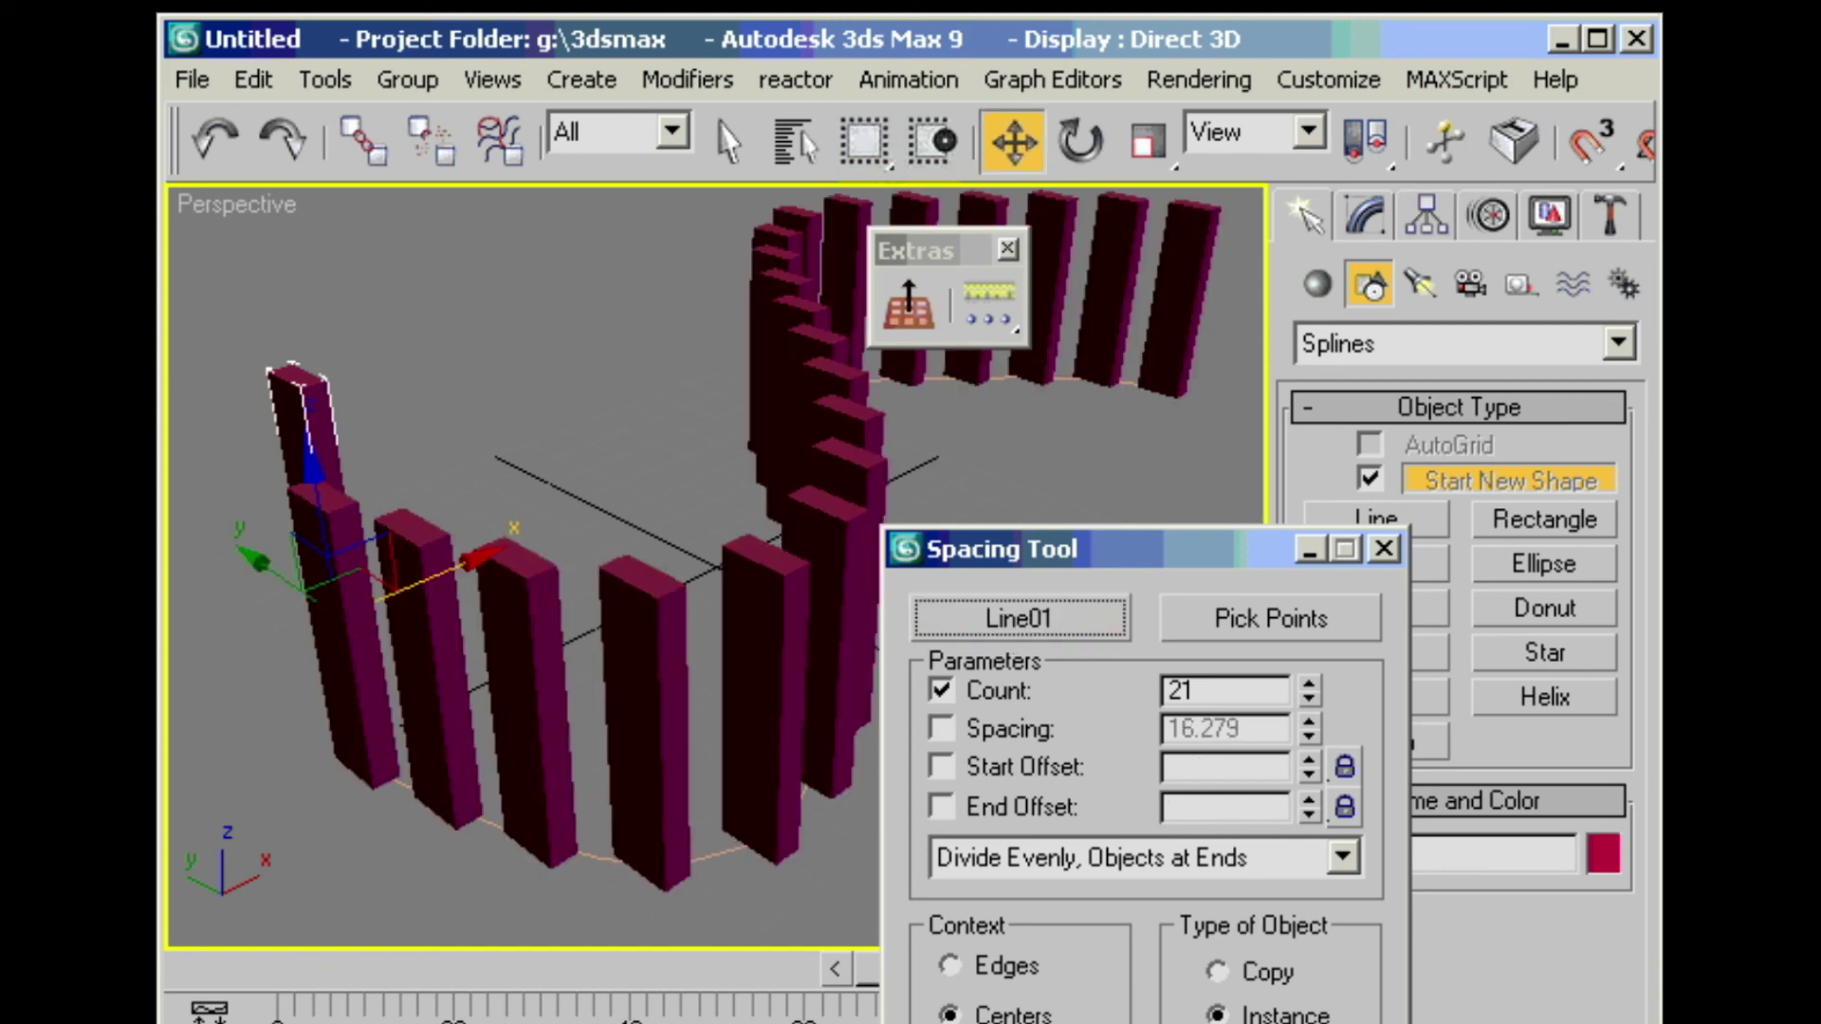
{"action": "left_click", "coordinate": [1270, 1023]}
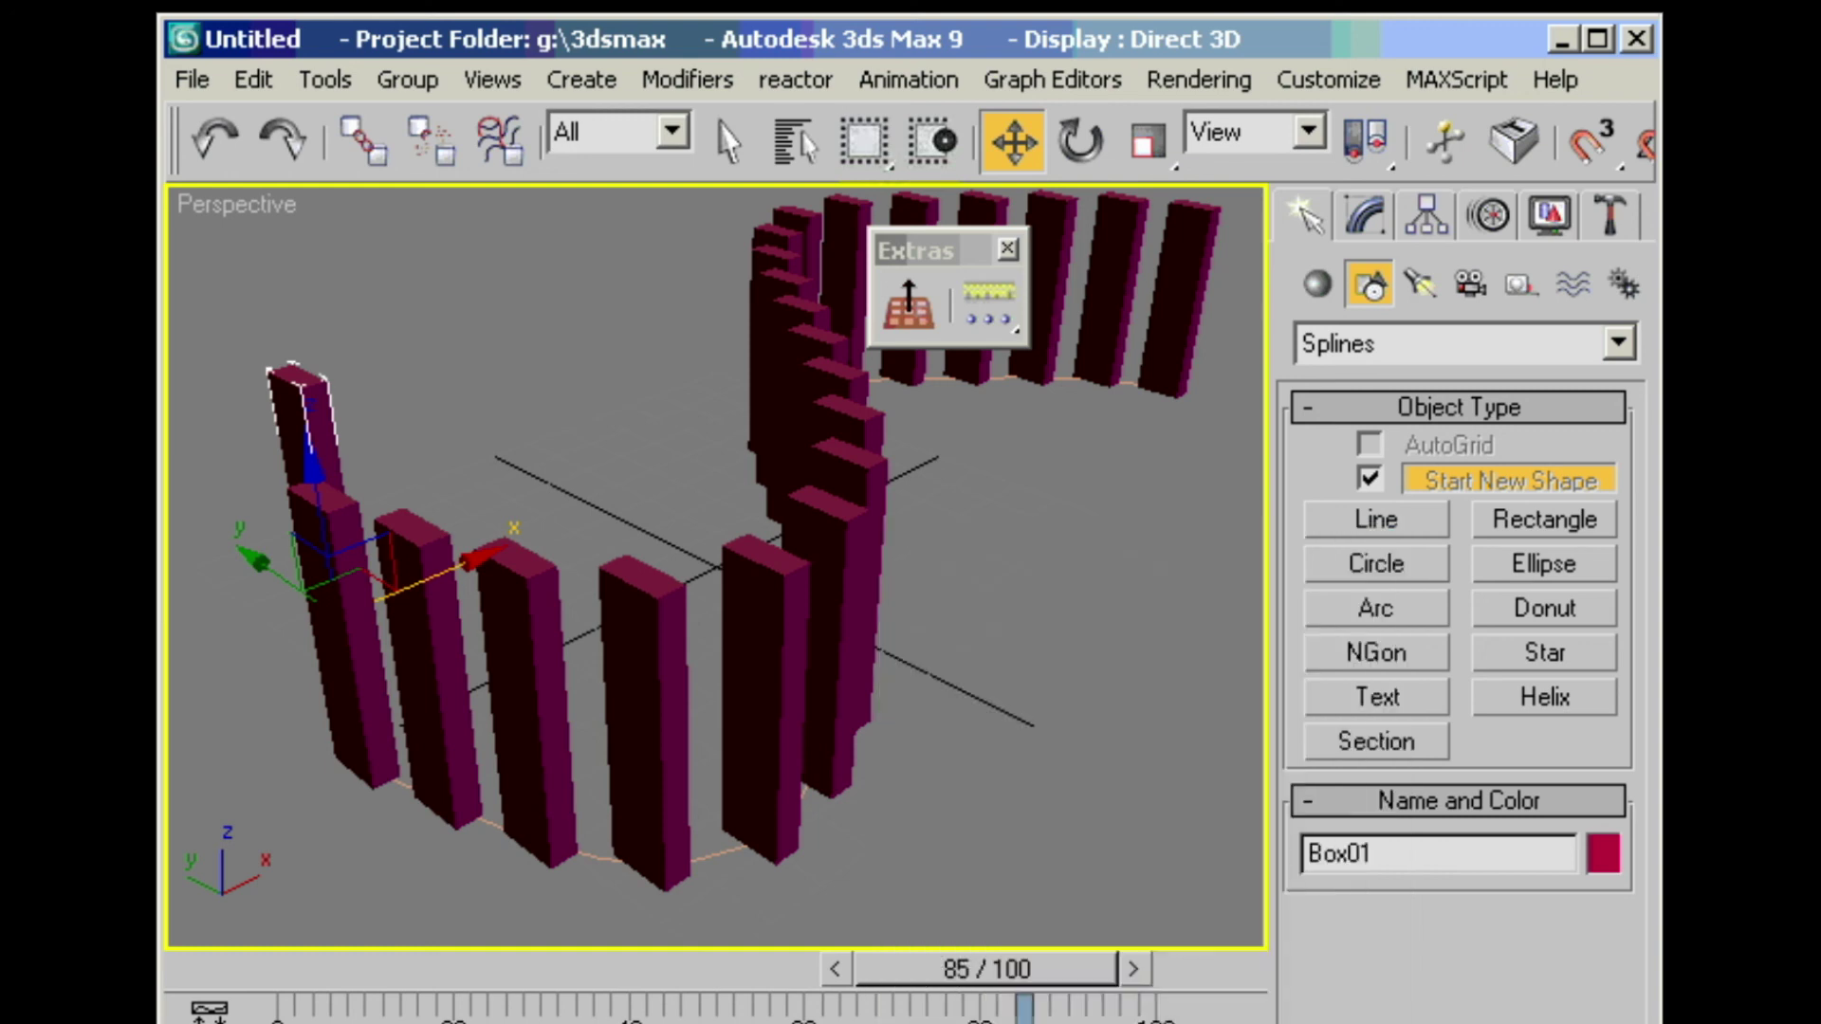
{"action": "left_click", "coordinate": [713, 699]}
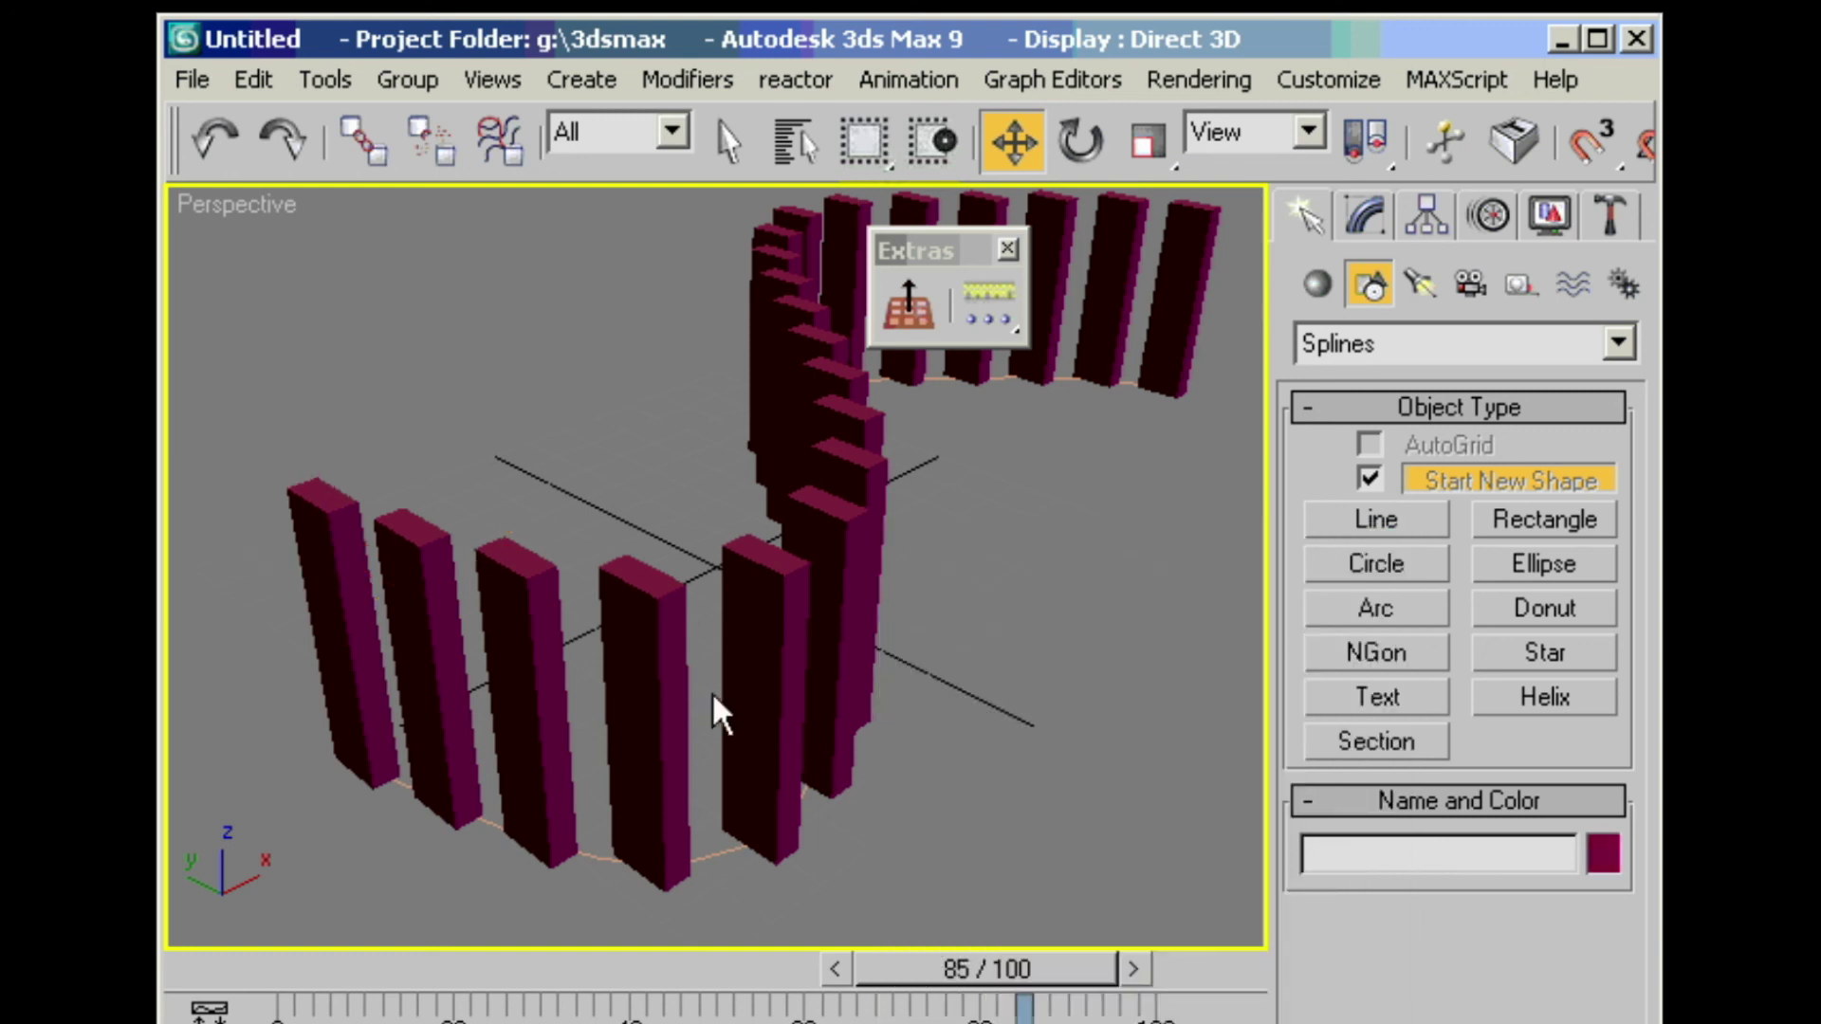
{"action": "left_click", "coordinate": [999, 254]}
Step: Select every box except Line01 by name and group them as Group01
{"action": "key", "text": "h"}
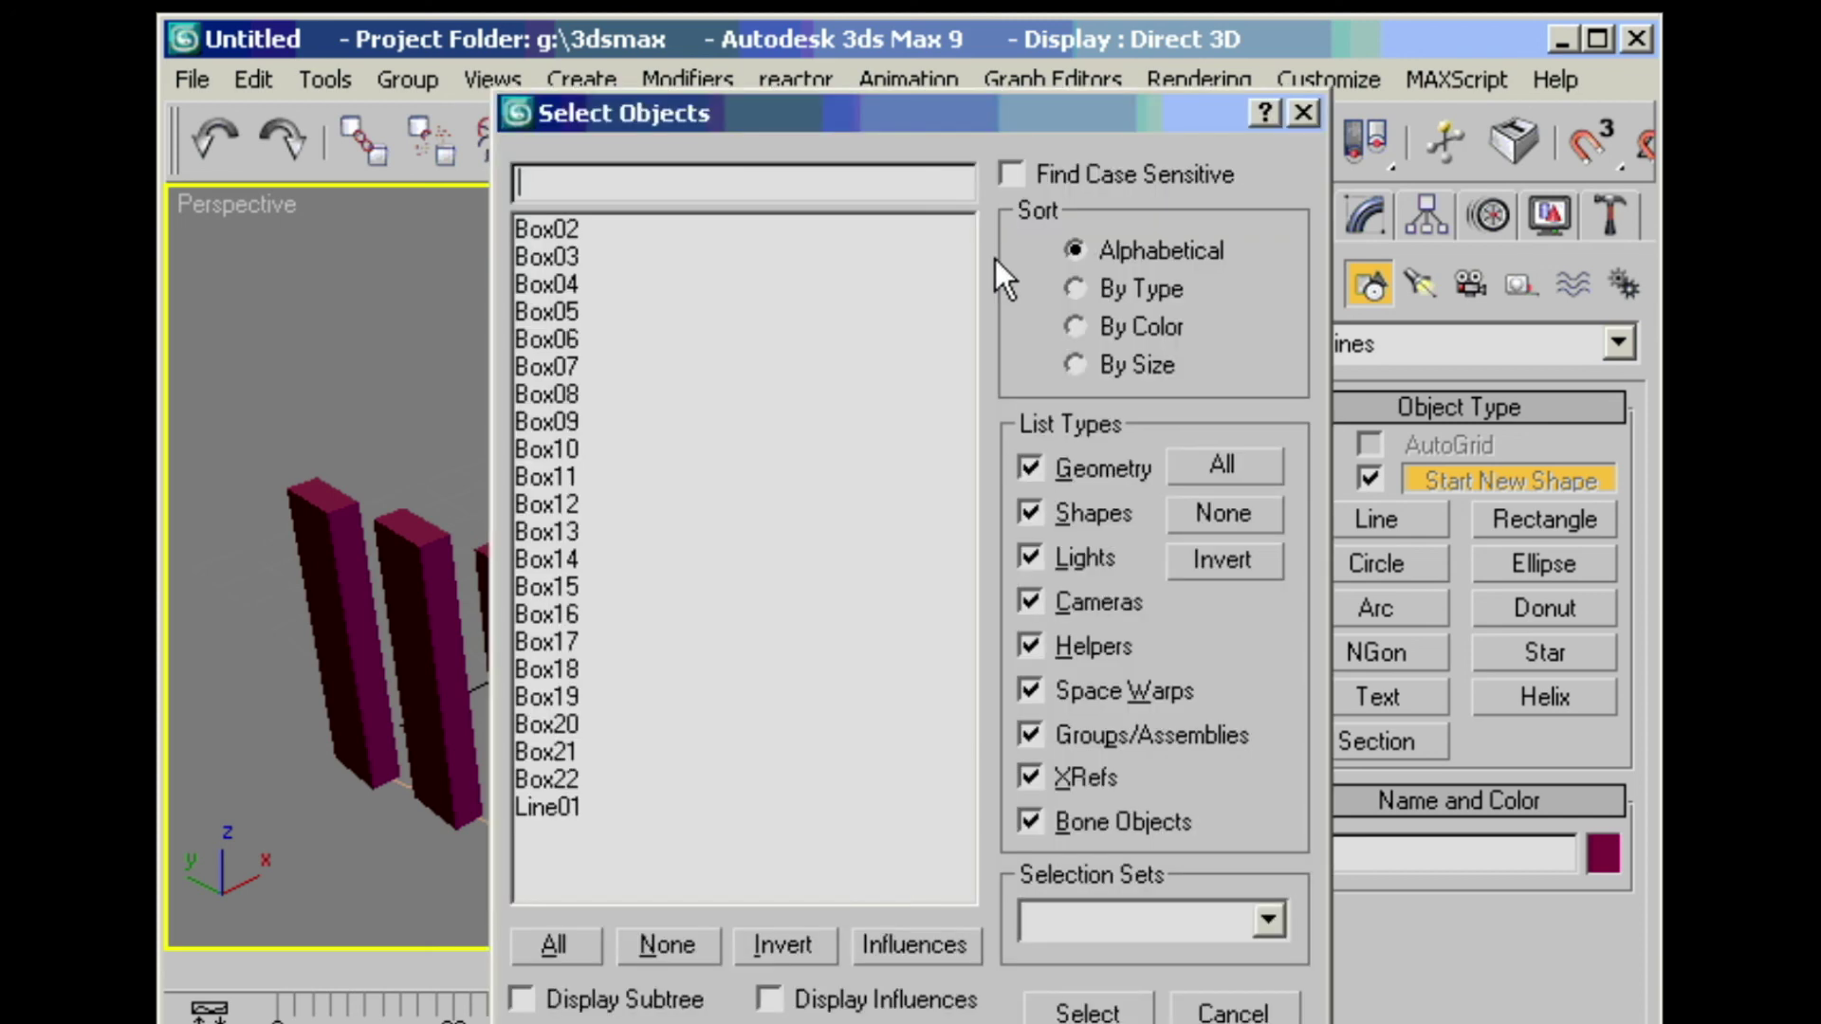
{"action": "left_click", "coordinate": [566, 809]}
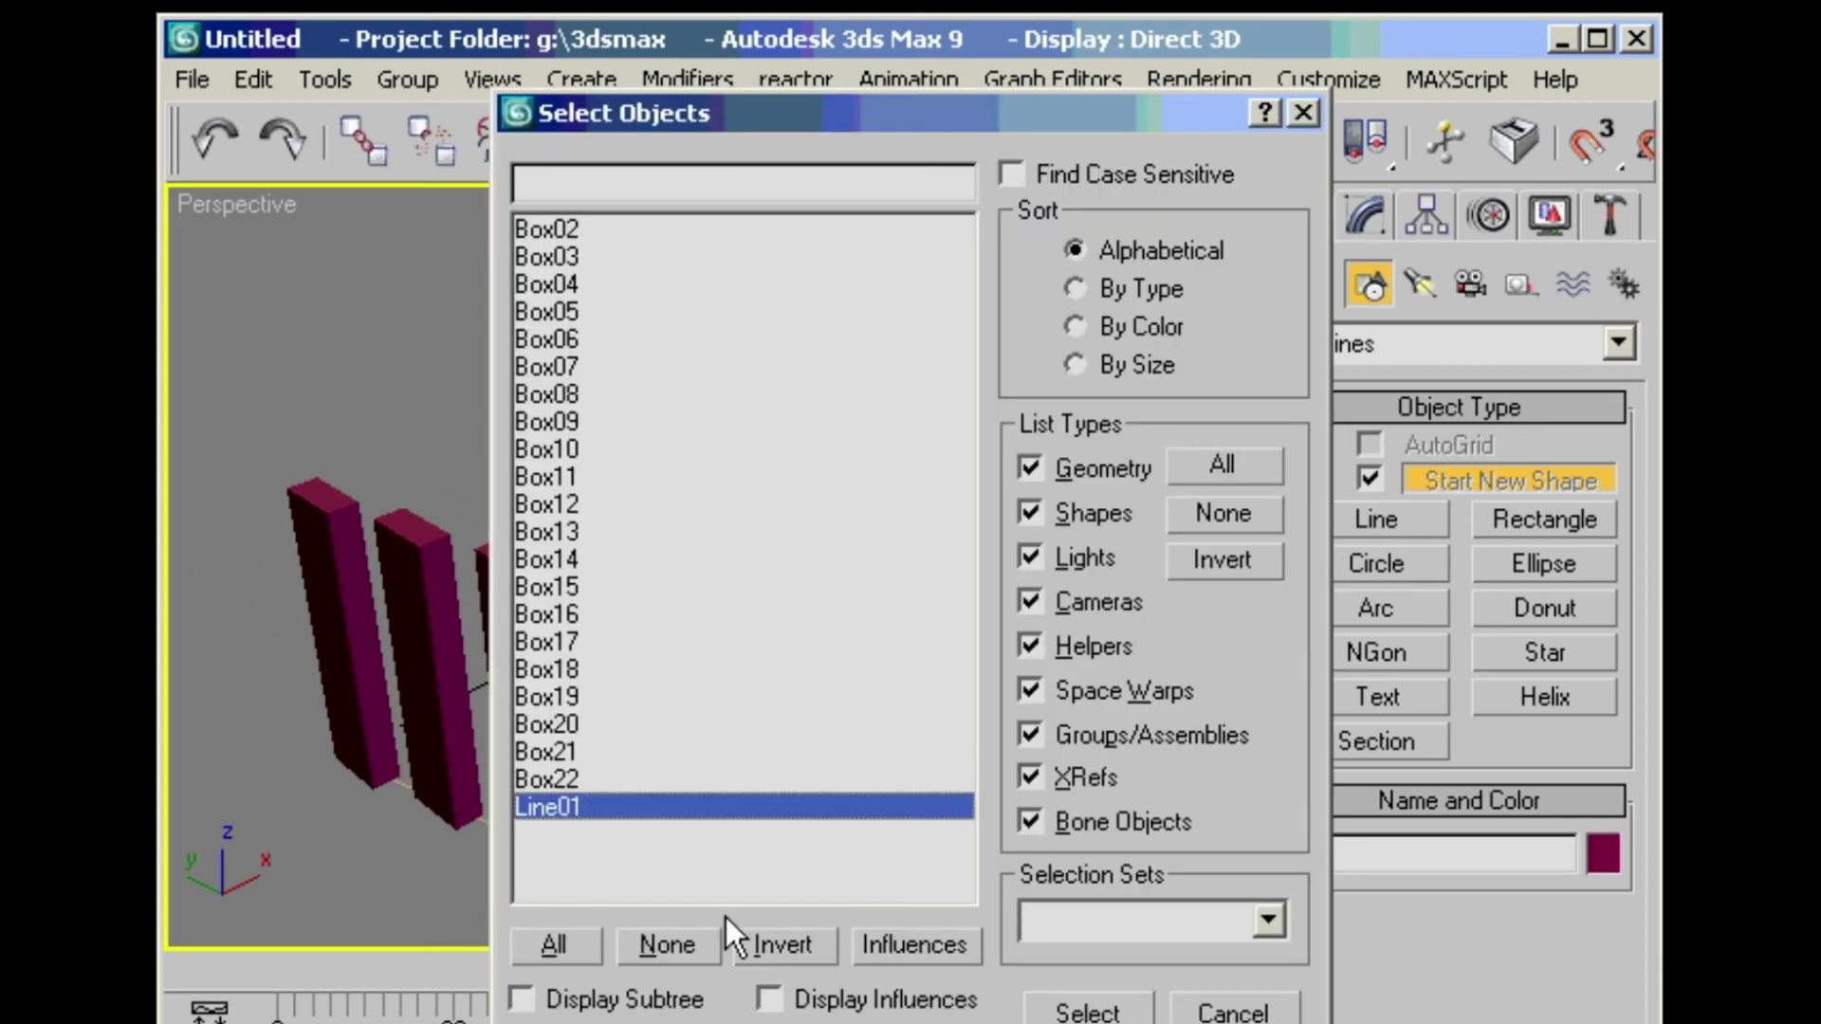
{"action": "left_click", "coordinate": [782, 944]}
{"action": "left_click", "coordinate": [1086, 1011]}
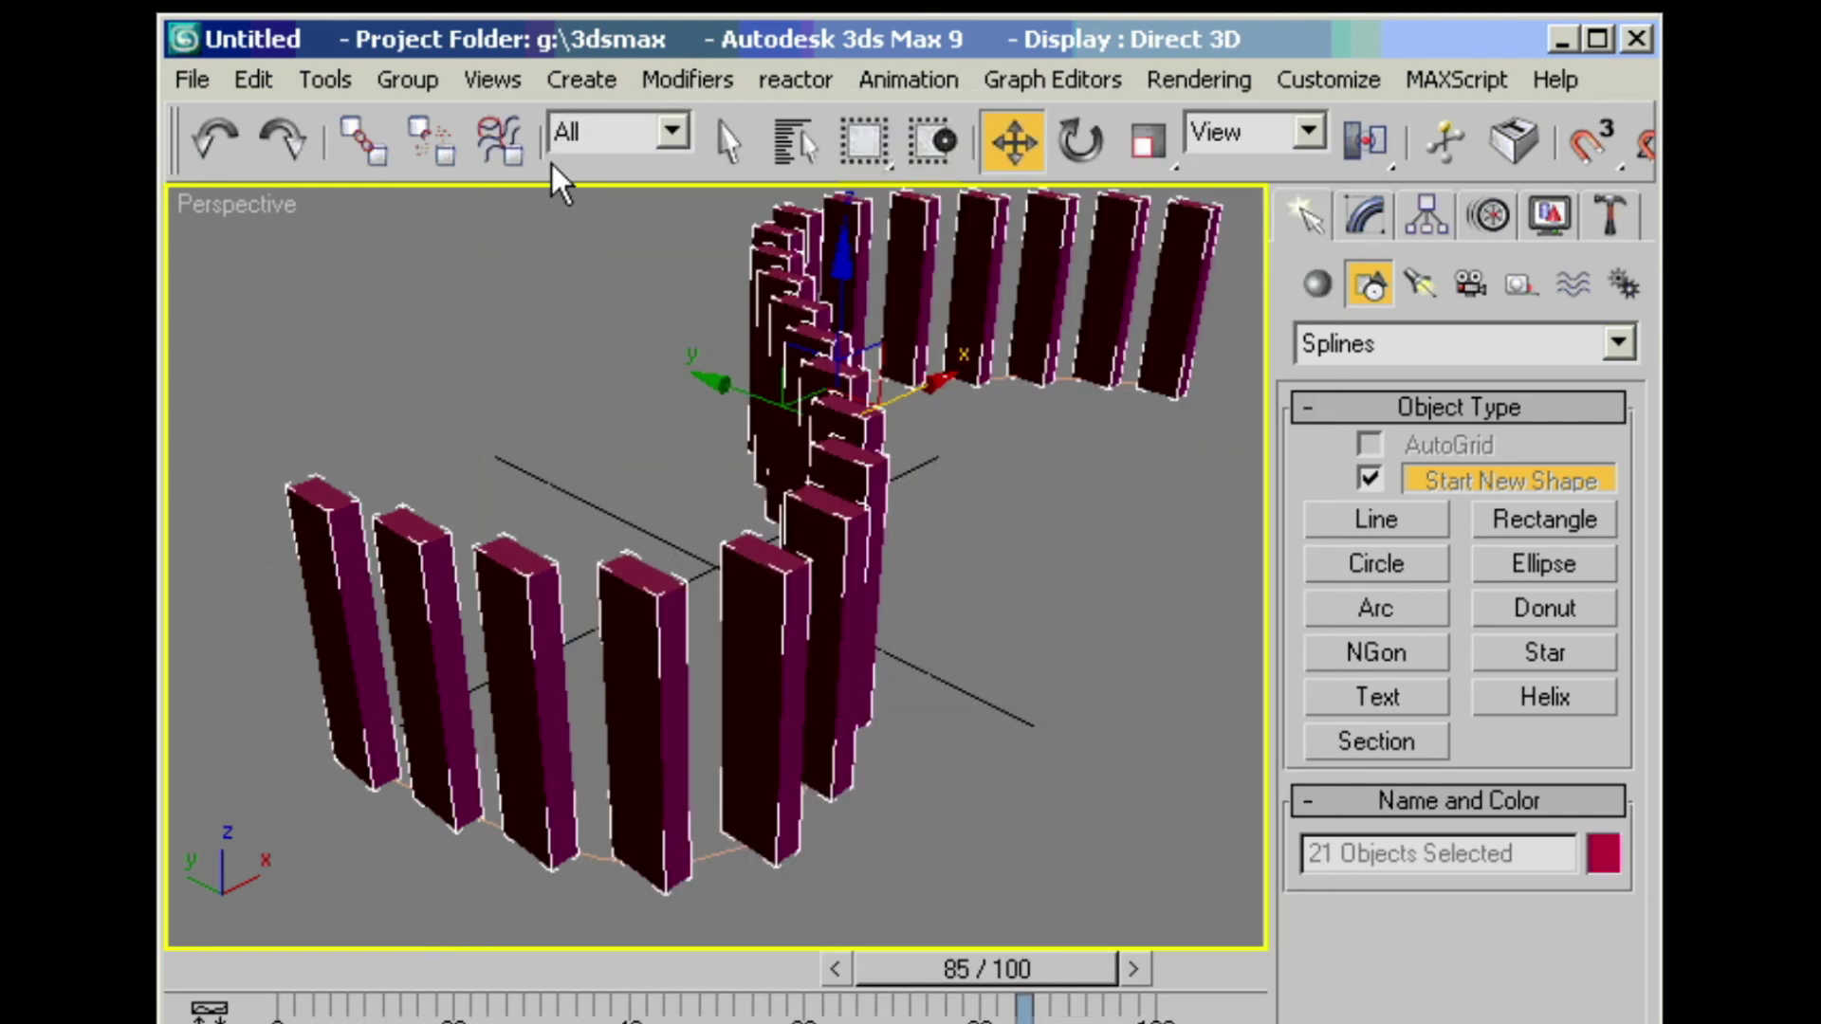
{"action": "left_click", "coordinate": [427, 91]}
{"action": "left_click", "coordinate": [432, 131]}
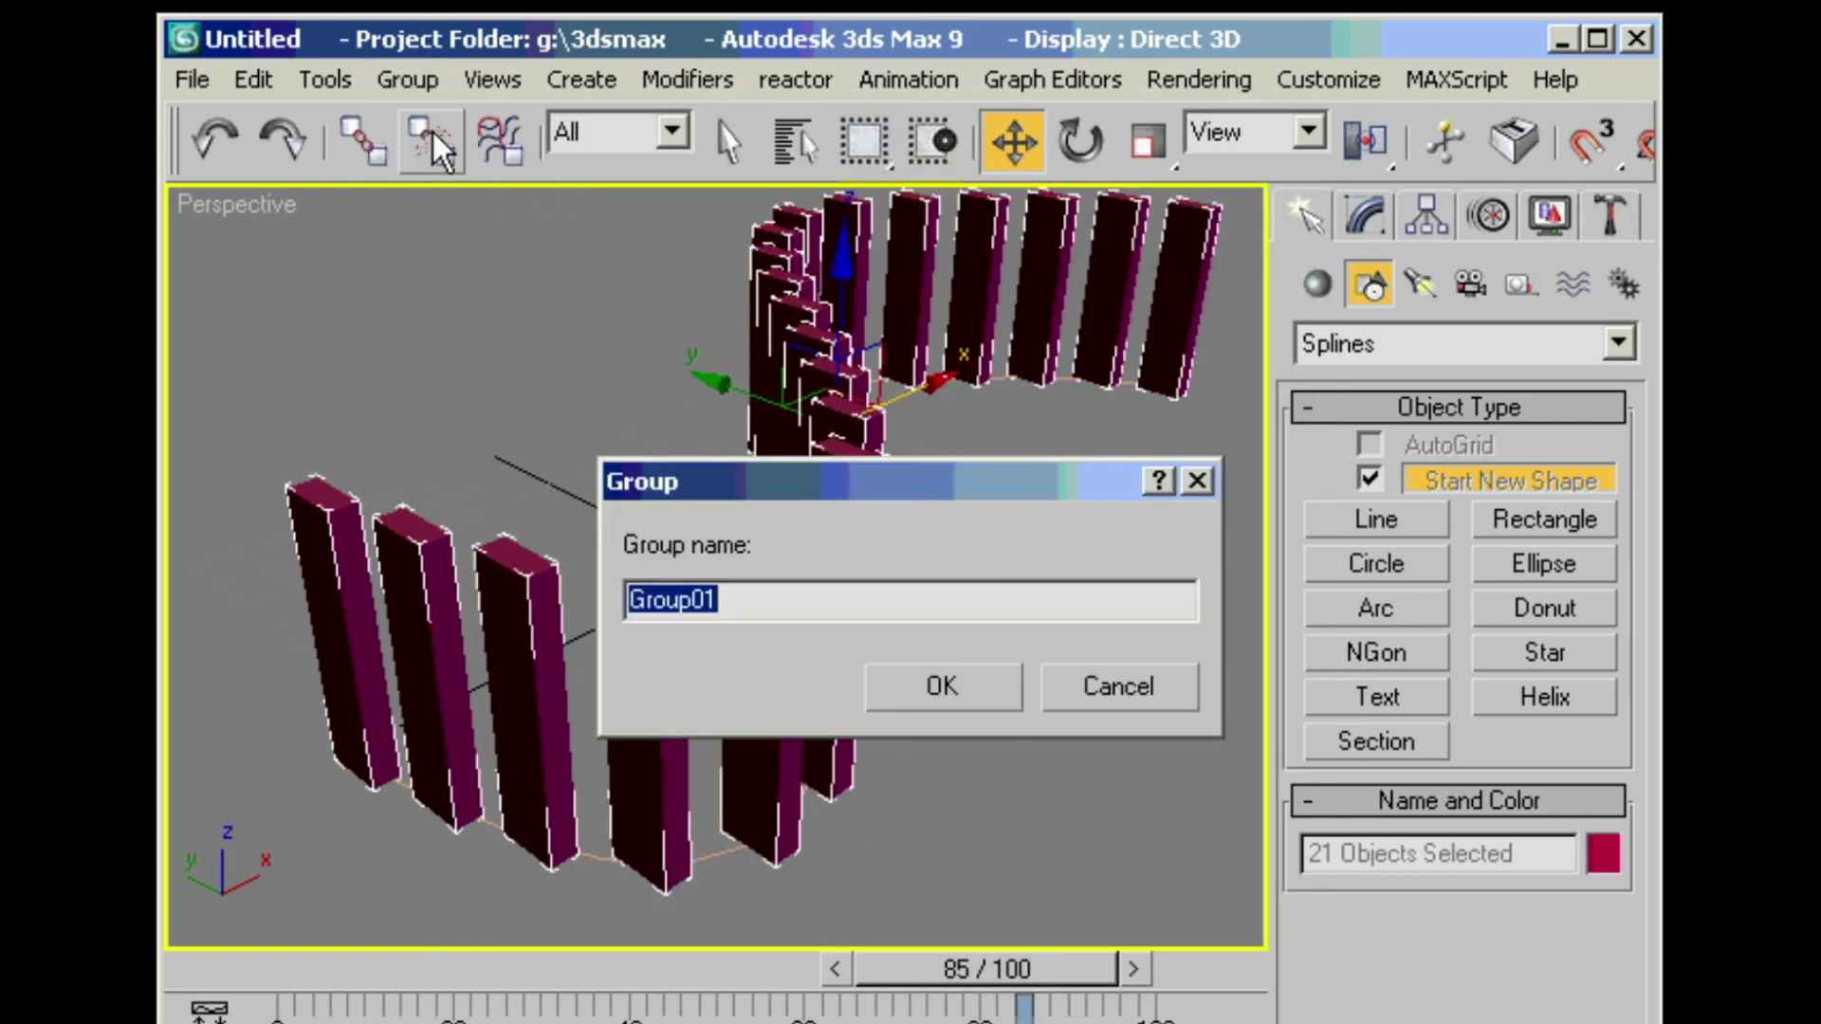
{"action": "left_click", "coordinate": [932, 688]}
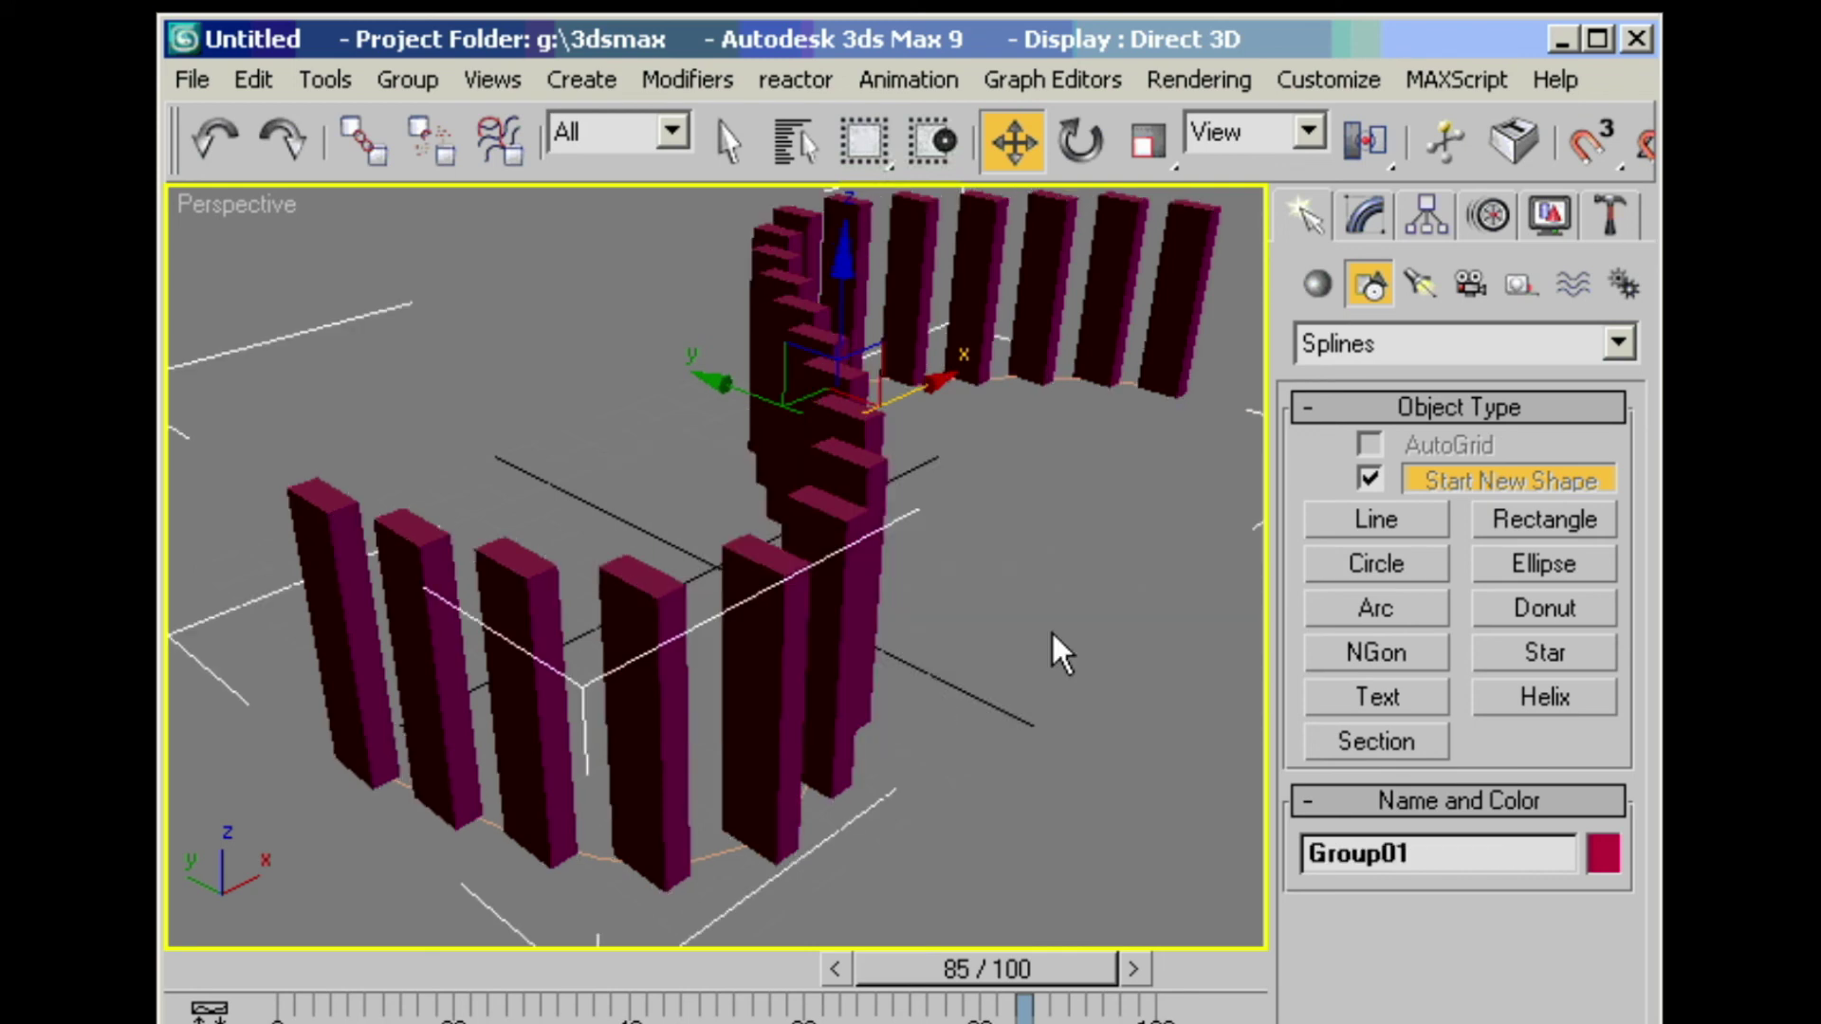
Step: Enable Follow Track with the curved spline as the track, and pick Group01 again as the group to animate
{"action": "left_click_drag", "start_coordinate": [1523, 57], "coordinate": [1286, 49]}
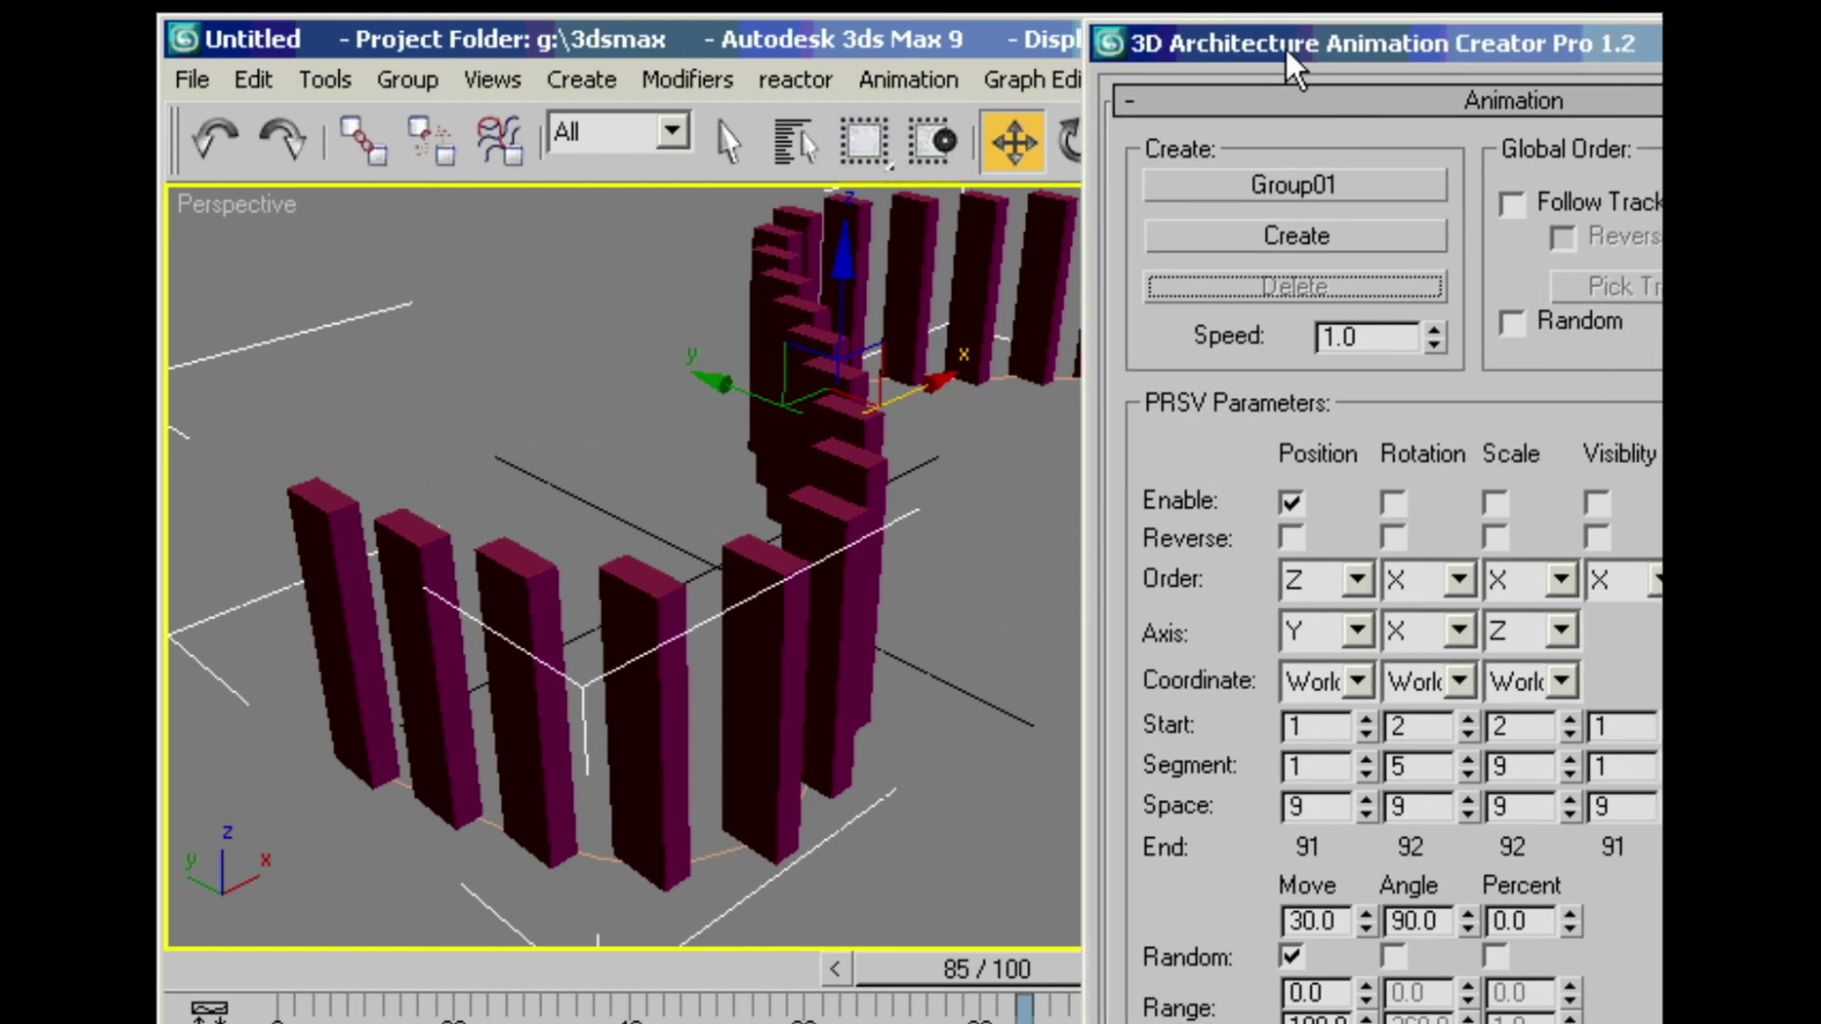
{"action": "left_click", "coordinate": [1571, 202]}
{"action": "left_click", "coordinate": [1610, 285]}
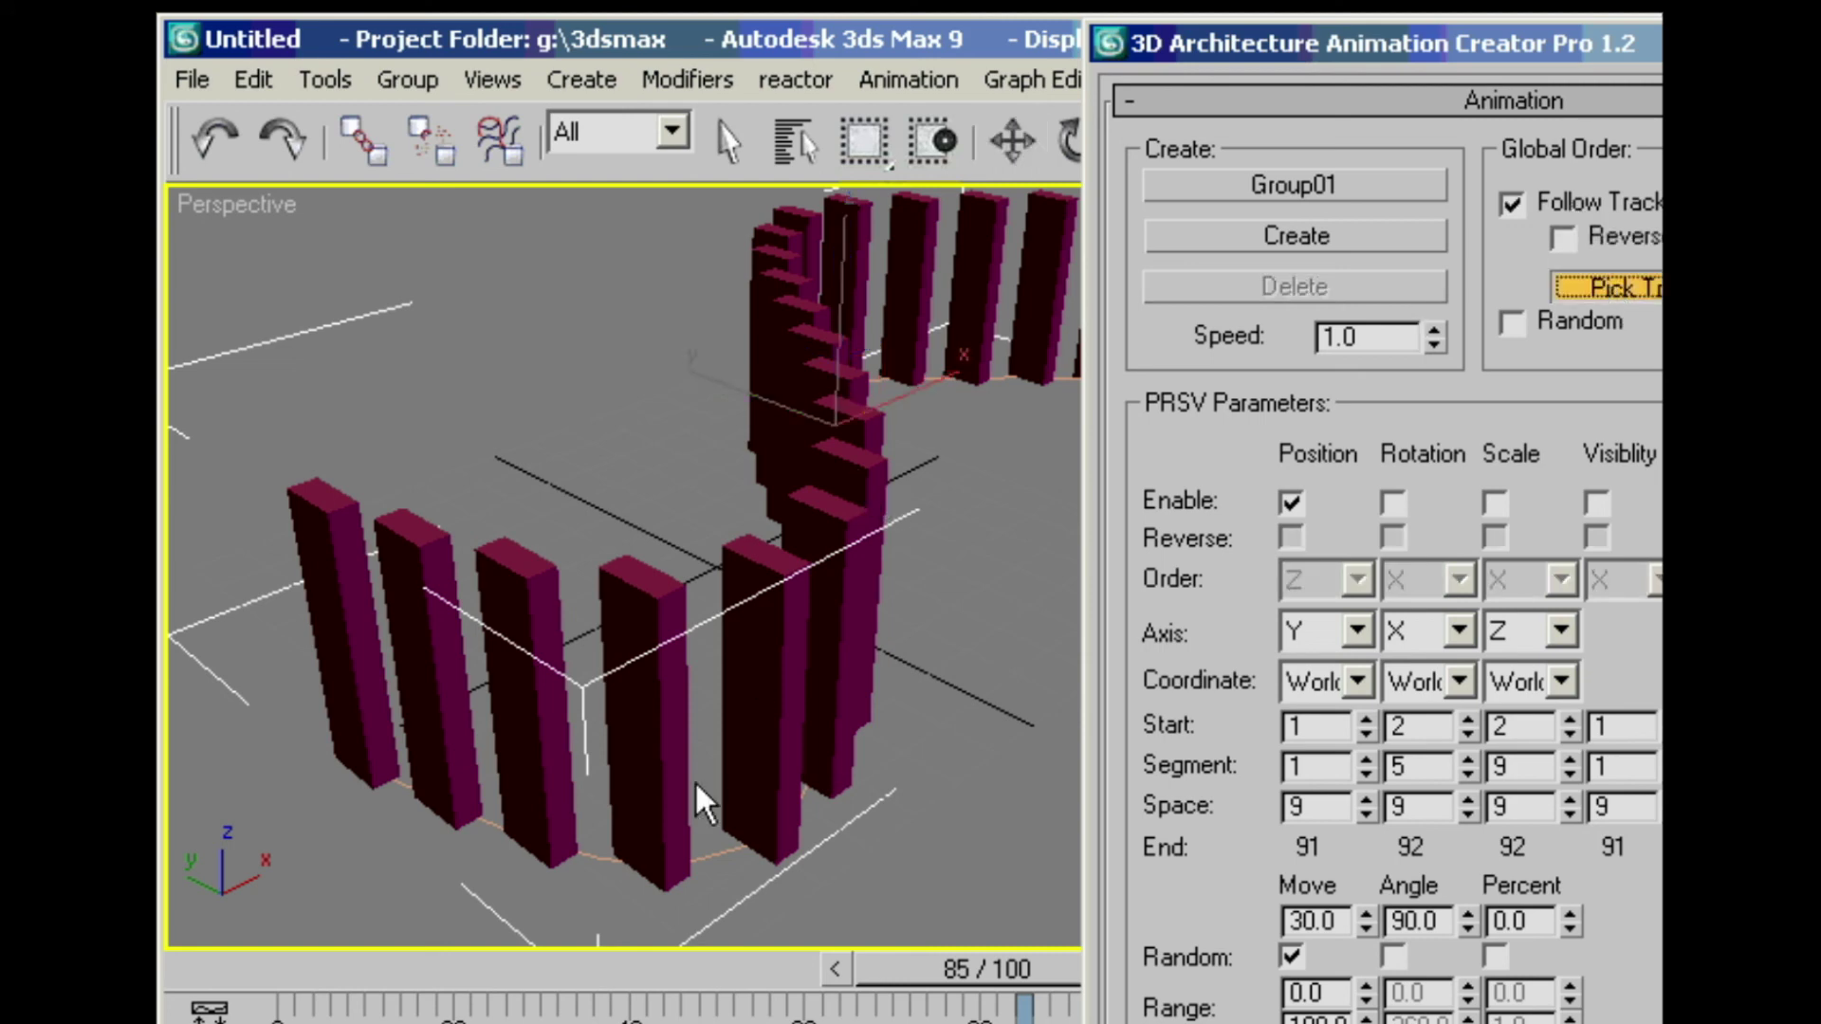
{"action": "left_click", "coordinate": [712, 834]}
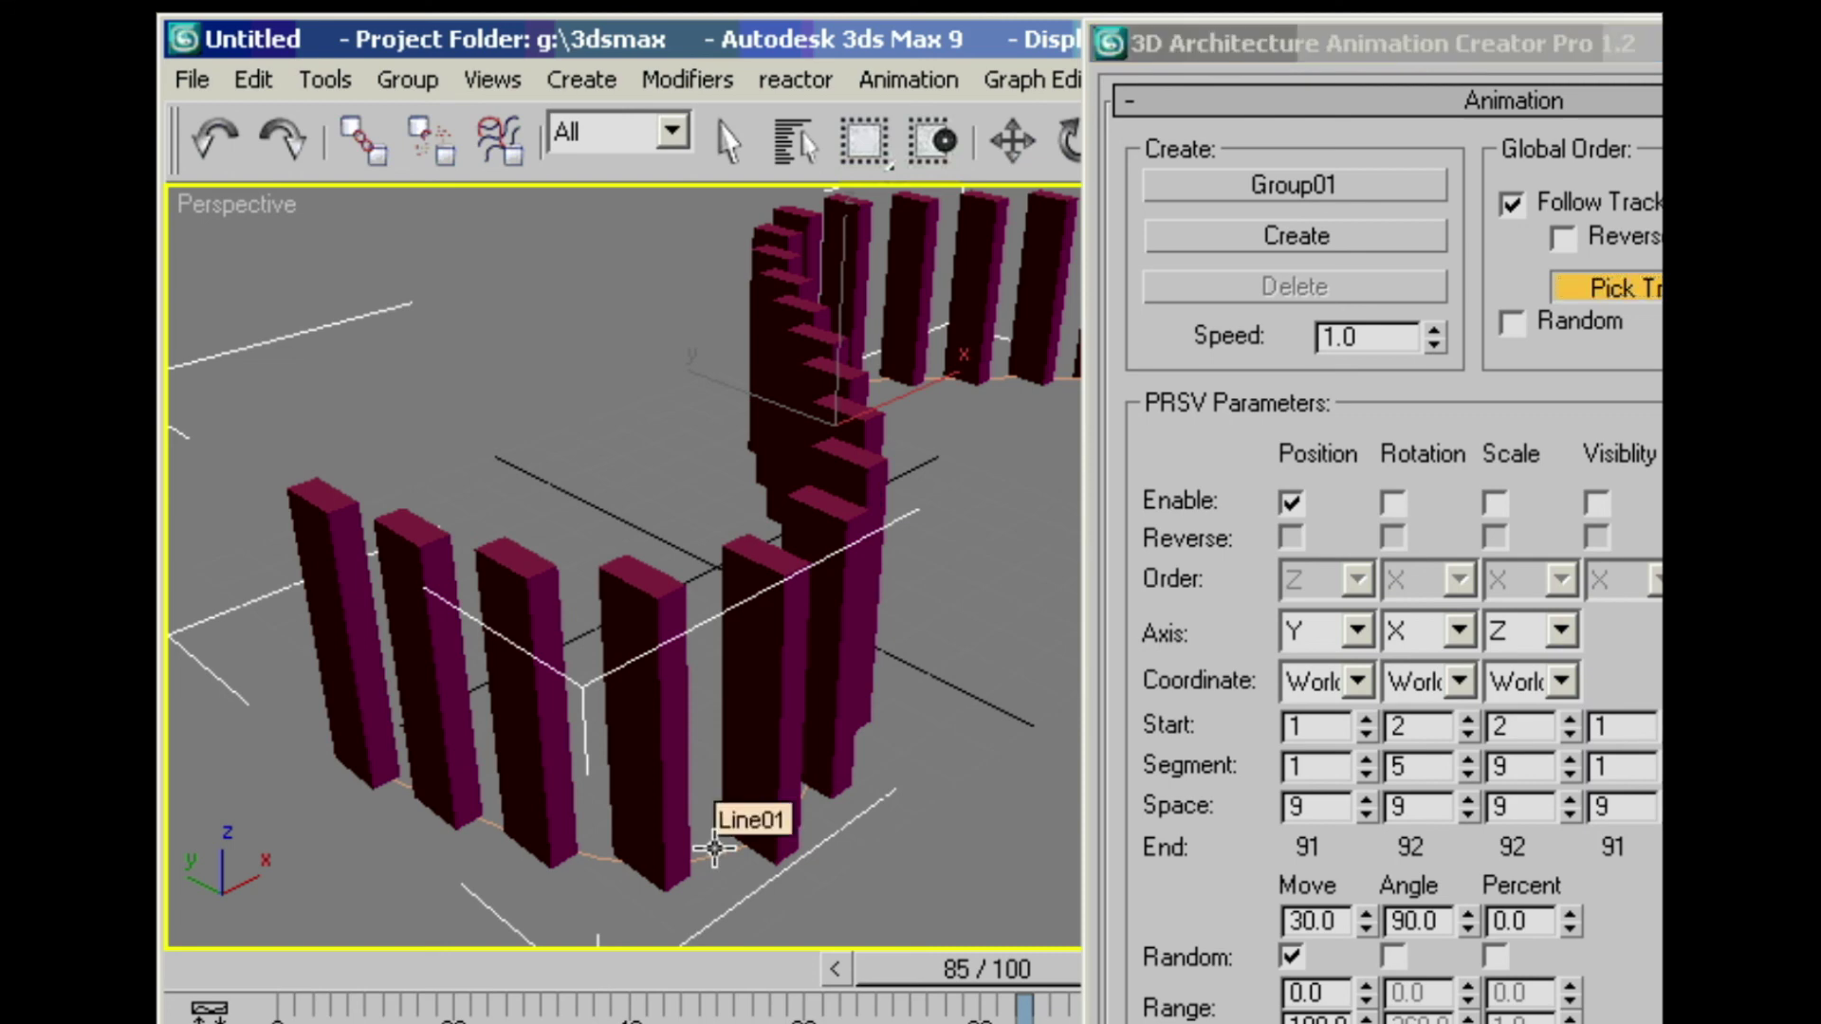
{"action": "left_click", "coordinate": [1260, 186]}
{"action": "left_click", "coordinate": [844, 465]}
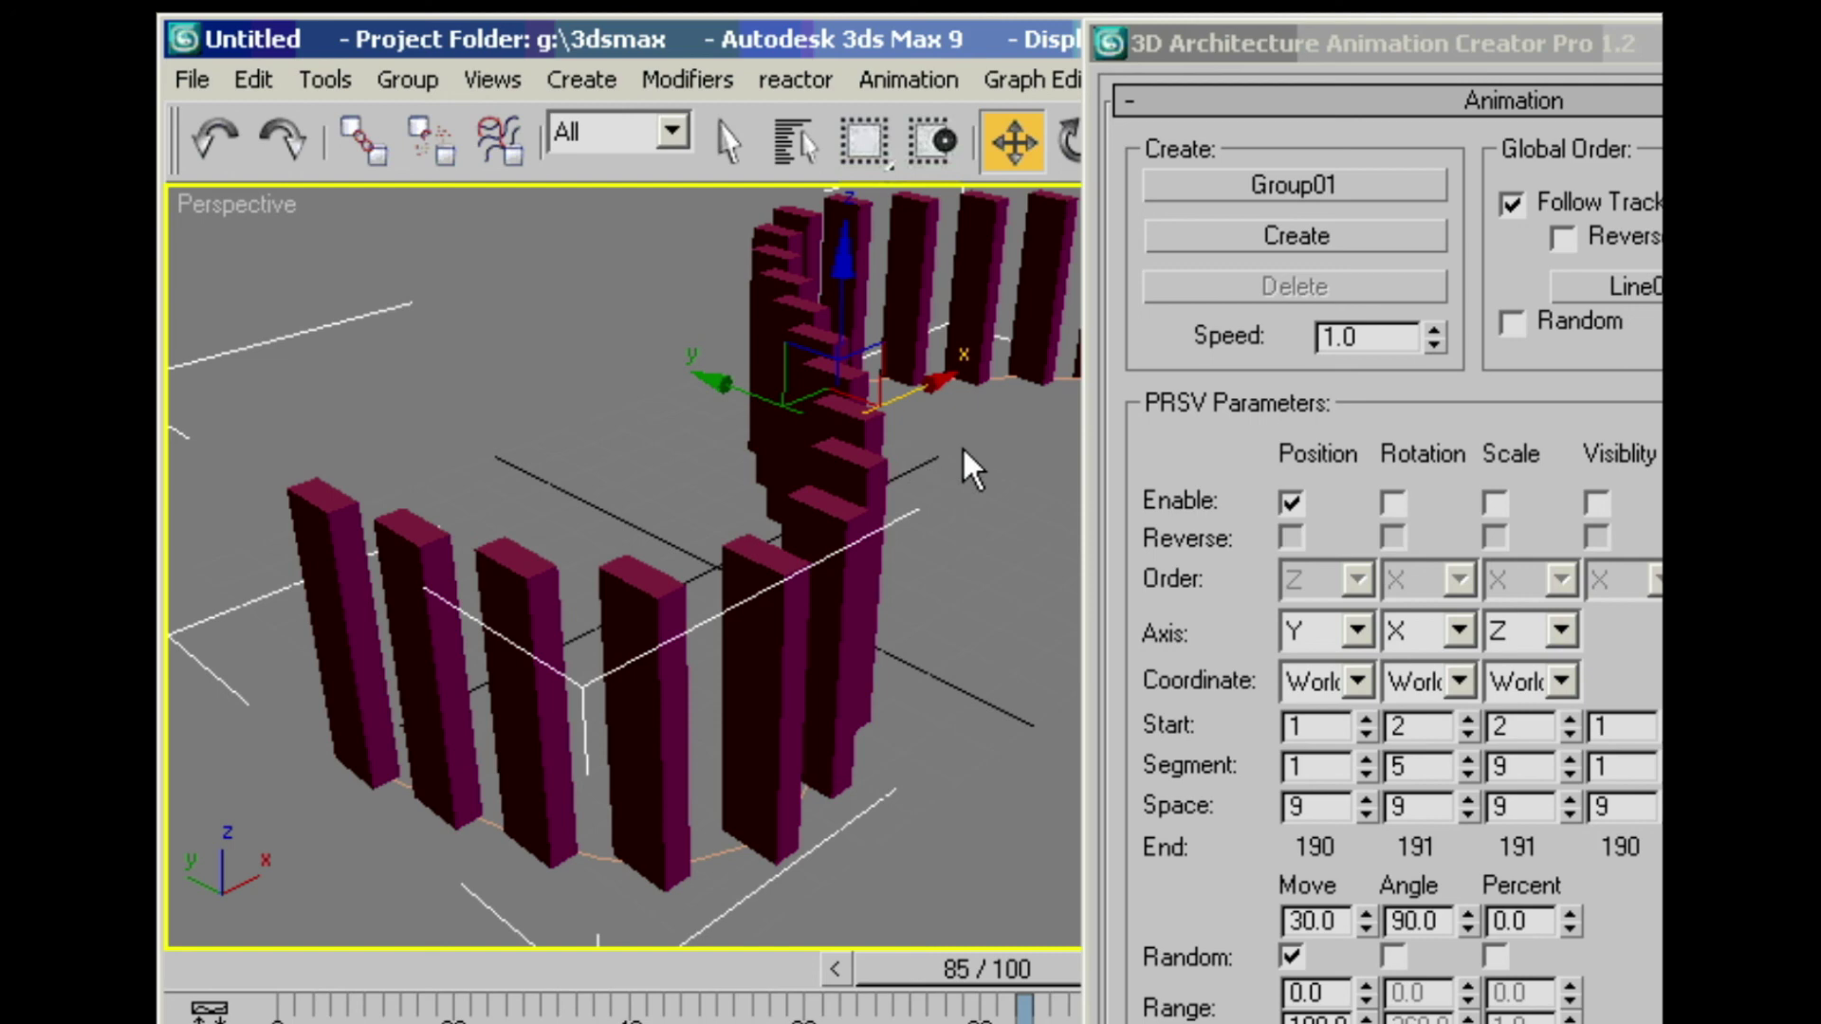
Step: Enable scale instead of position, and set the scale Start to 1 and Space to 1
{"action": "left_click", "coordinate": [1301, 500]}
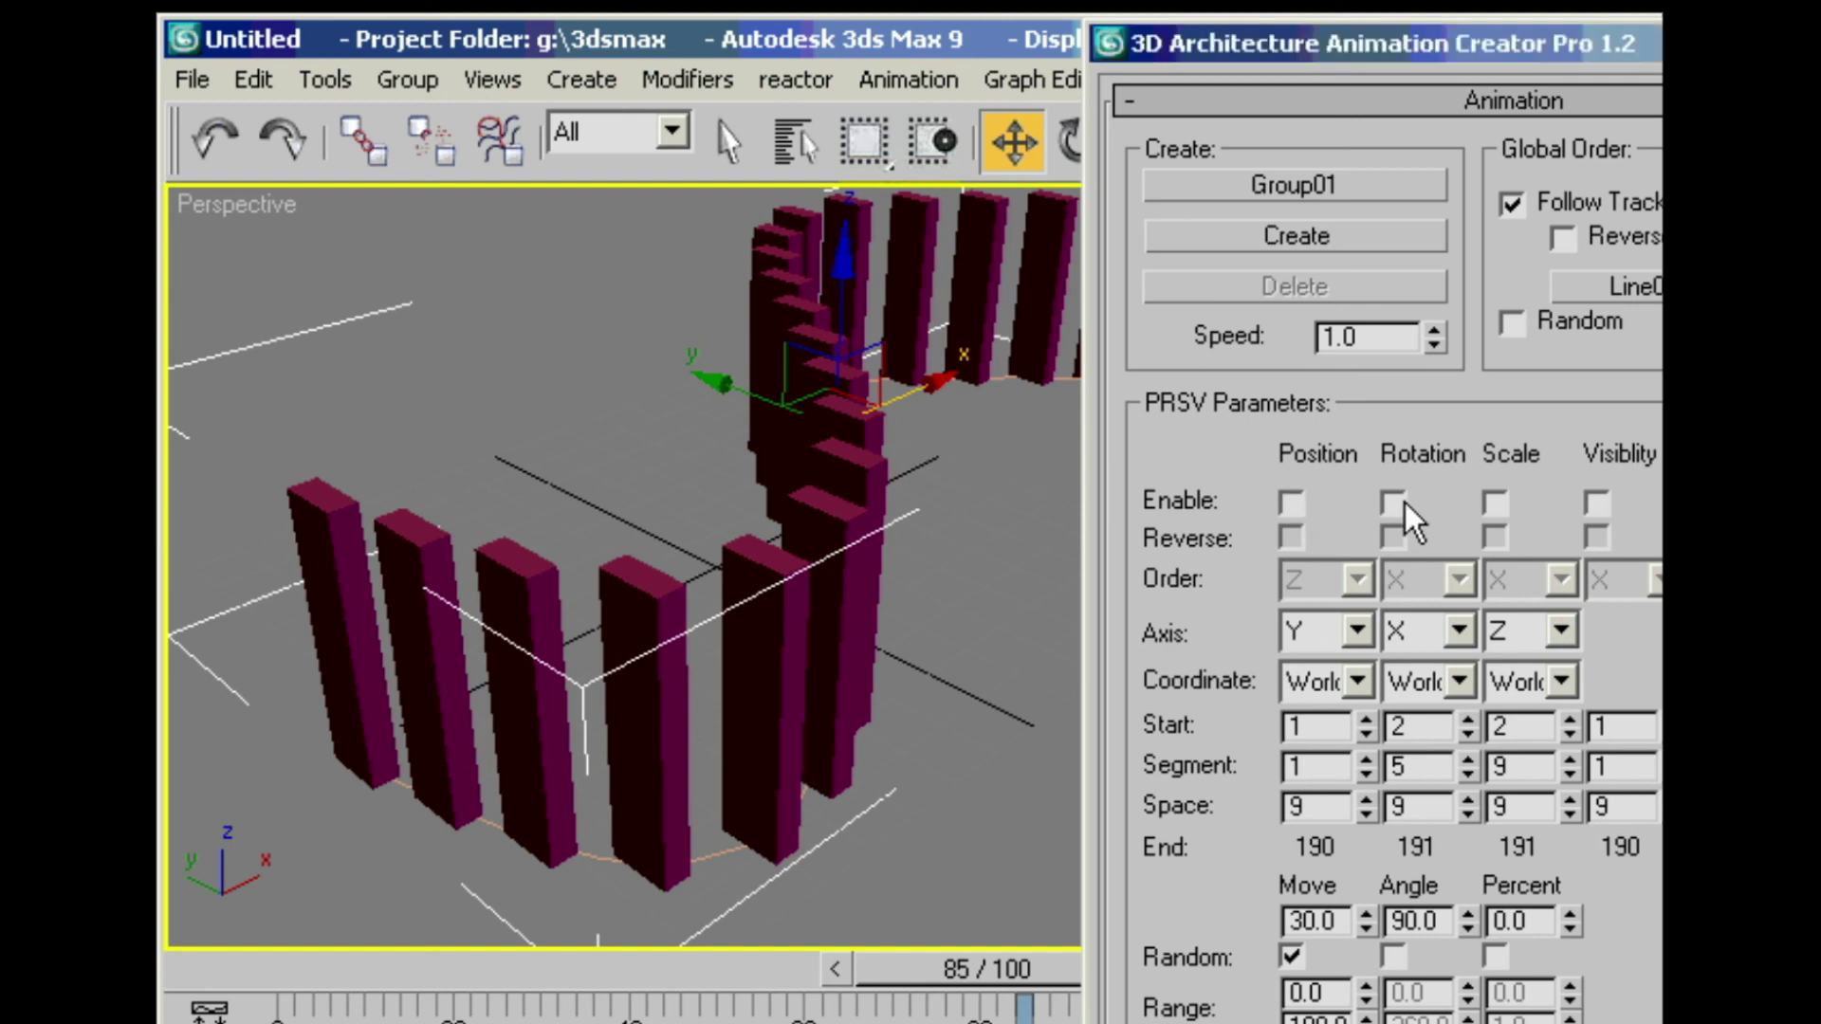
{"action": "left_click", "coordinate": [1495, 503]}
{"action": "double_click", "coordinate": [1538, 726]}
{"action": "type", "text": "1"}
{"action": "double_click", "coordinate": [1509, 804]}
{"action": "type", "text": "1"}
{"action": "left_click", "coordinate": [1507, 768]}
Step: Create the scale animation along the track and preview it up to frame 36
{"action": "left_click", "coordinate": [1350, 243]}
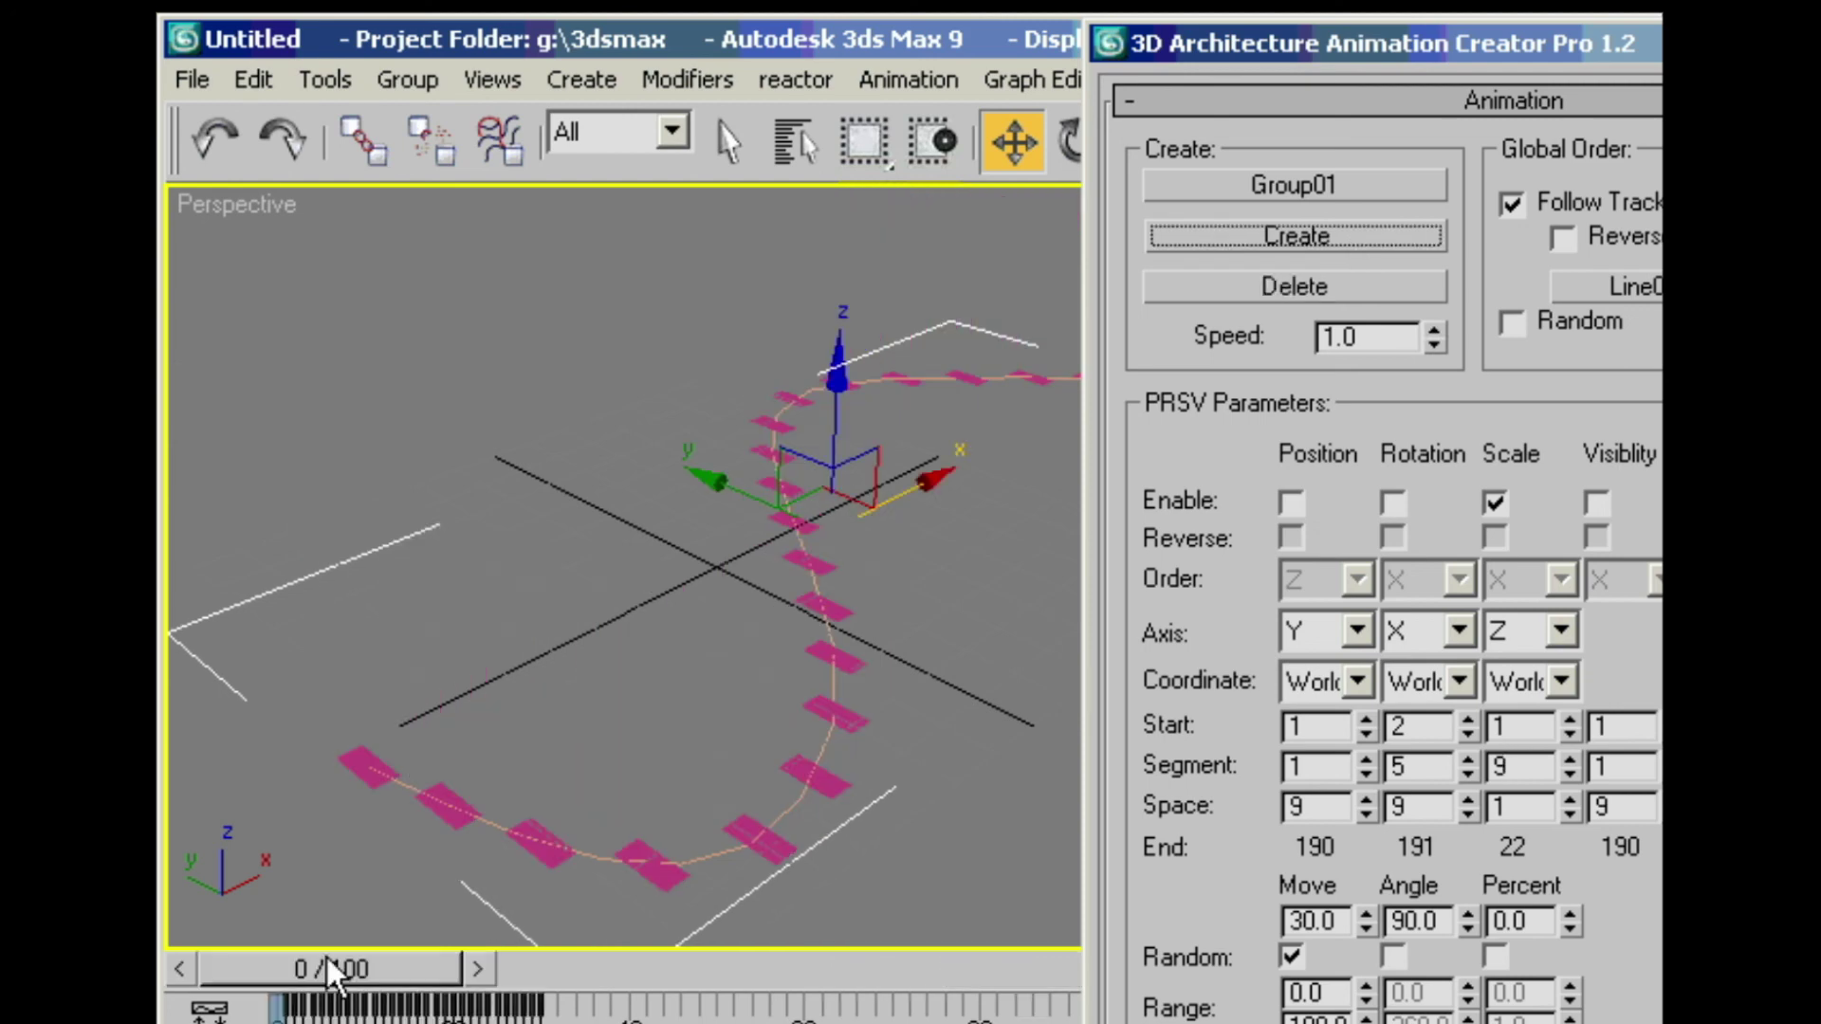
{"action": "left_click_drag", "start_coordinate": [307, 963], "coordinate": [590, 971]}
{"action": "key", "text": "w"}
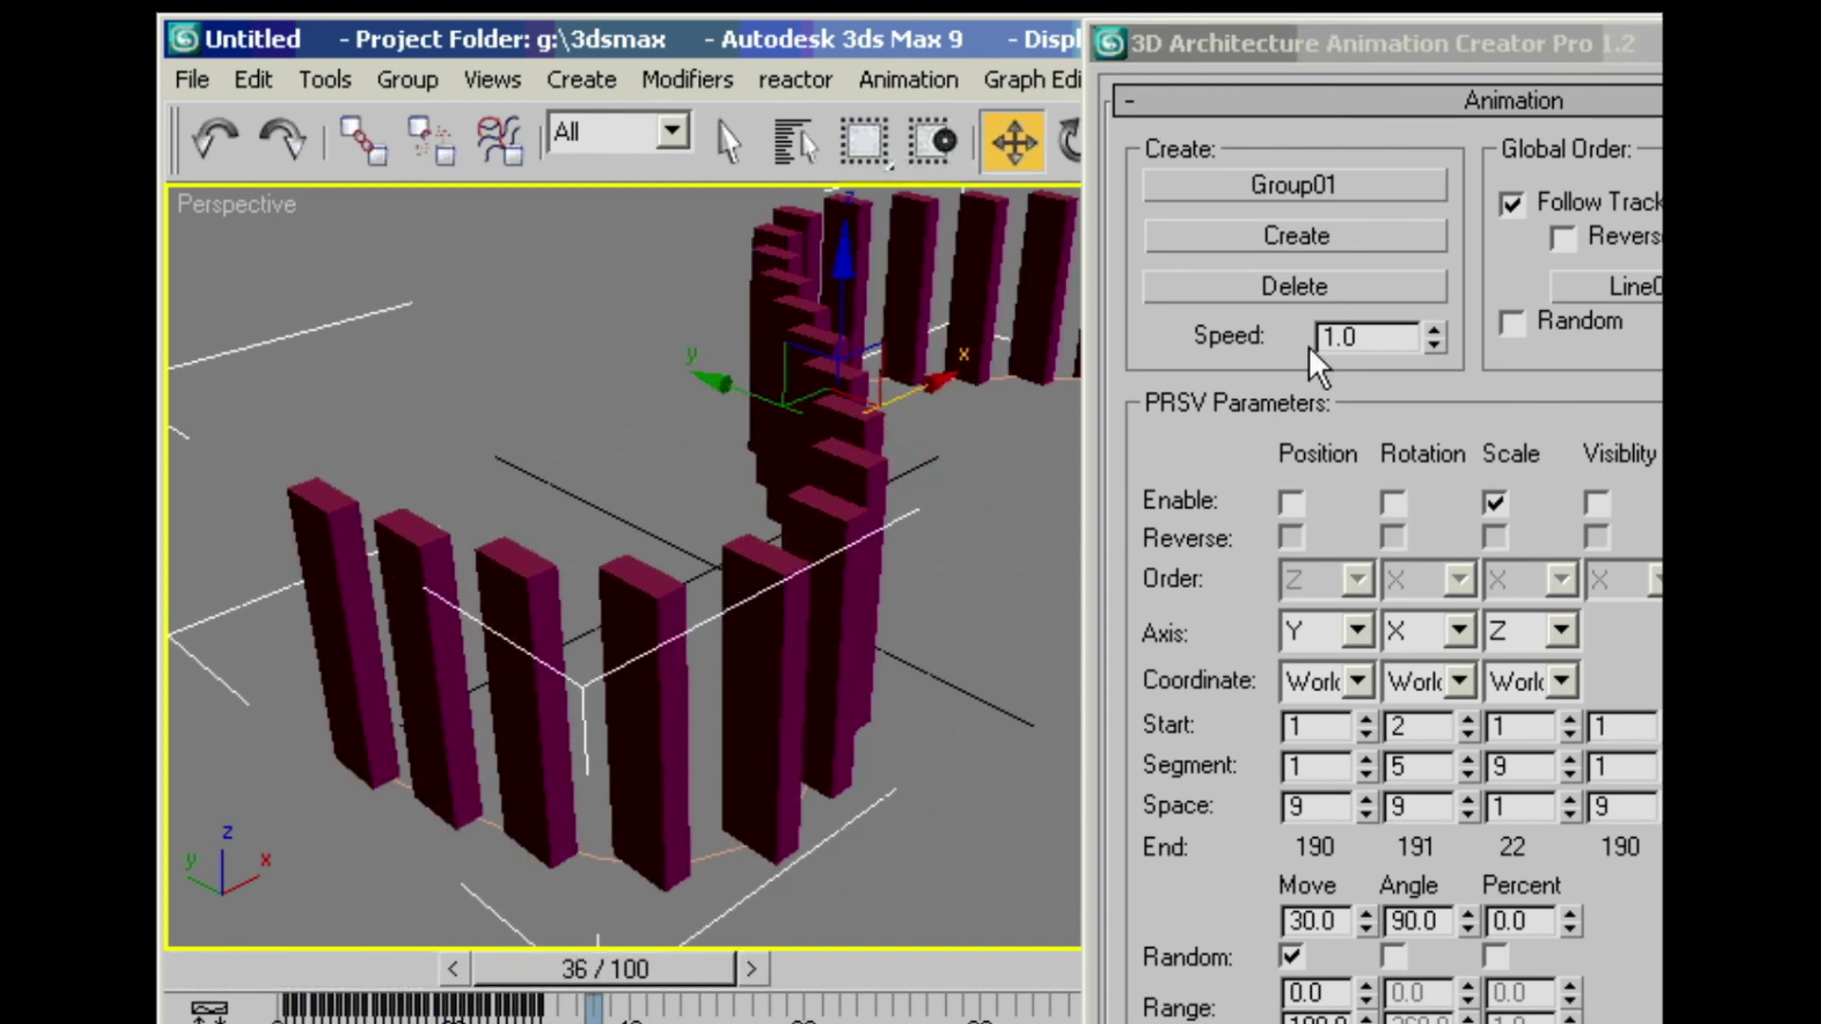
Step: Delete the existing animation and create it again from frame 0 with the track order reversed
{"action": "left_click", "coordinate": [1309, 293]}
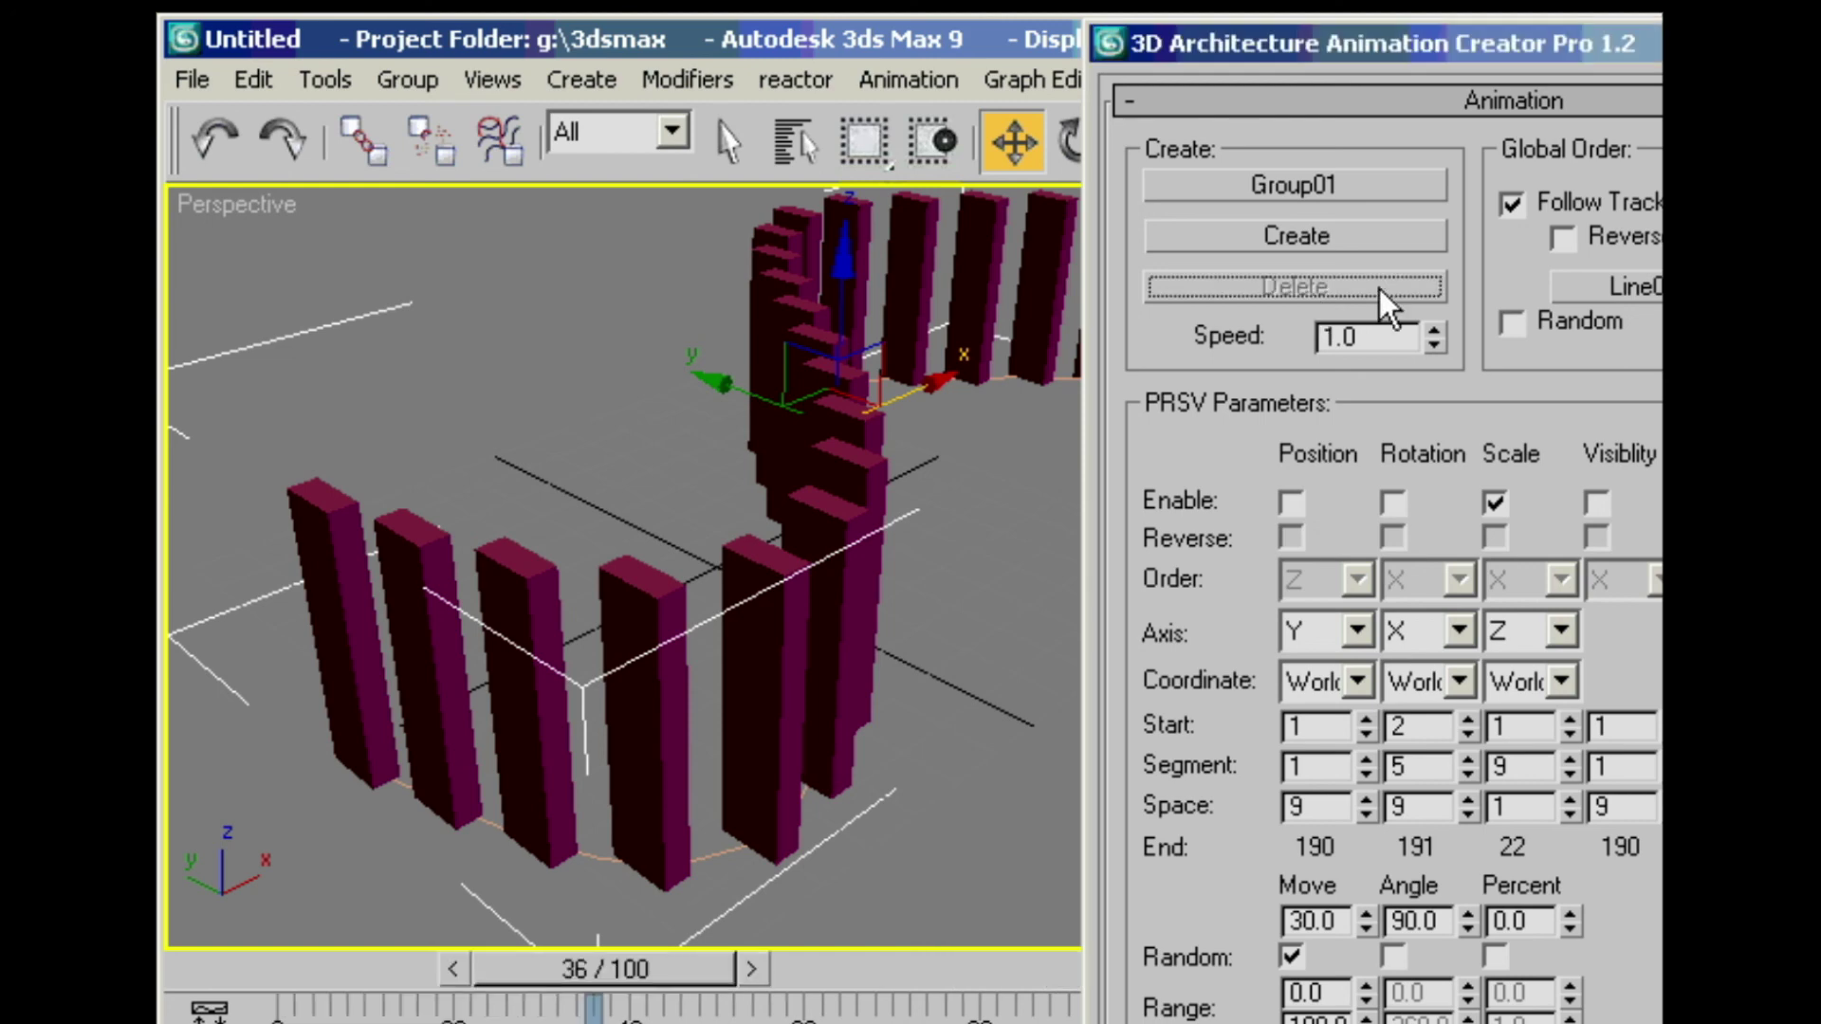
{"action": "left_click", "coordinate": [1608, 235]}
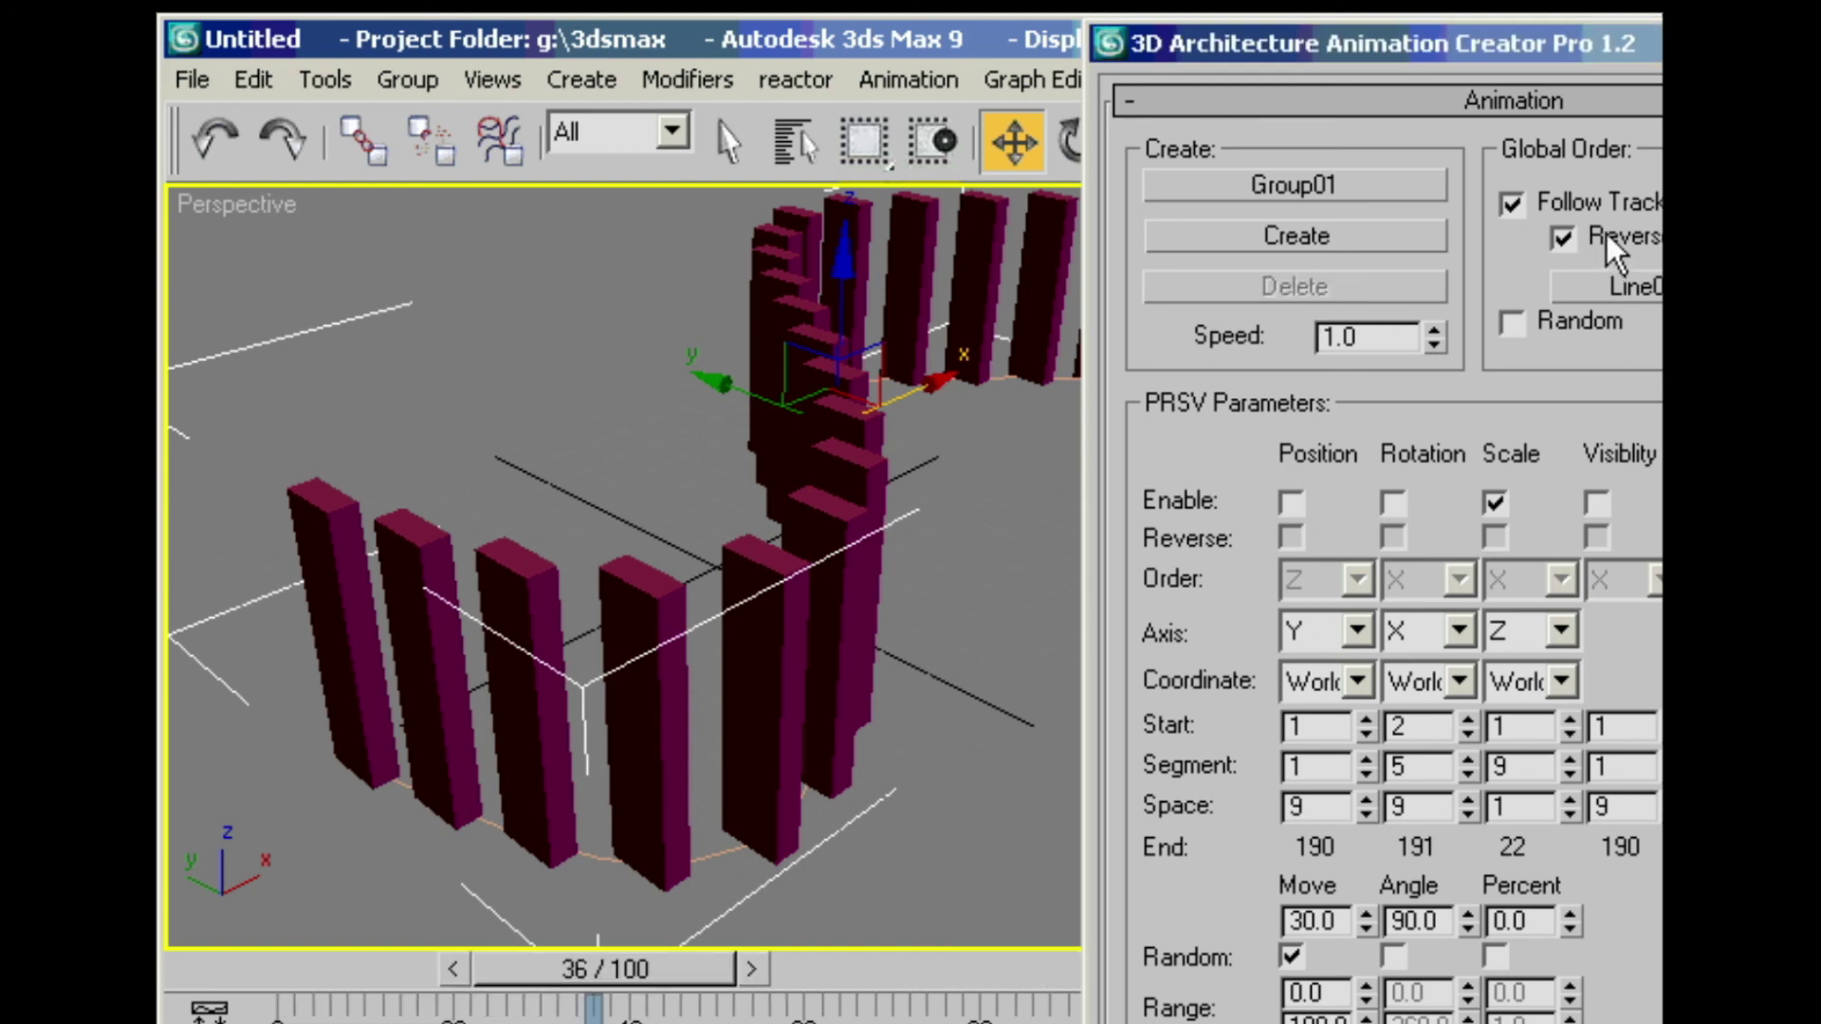
{"action": "key", "text": "Home"}
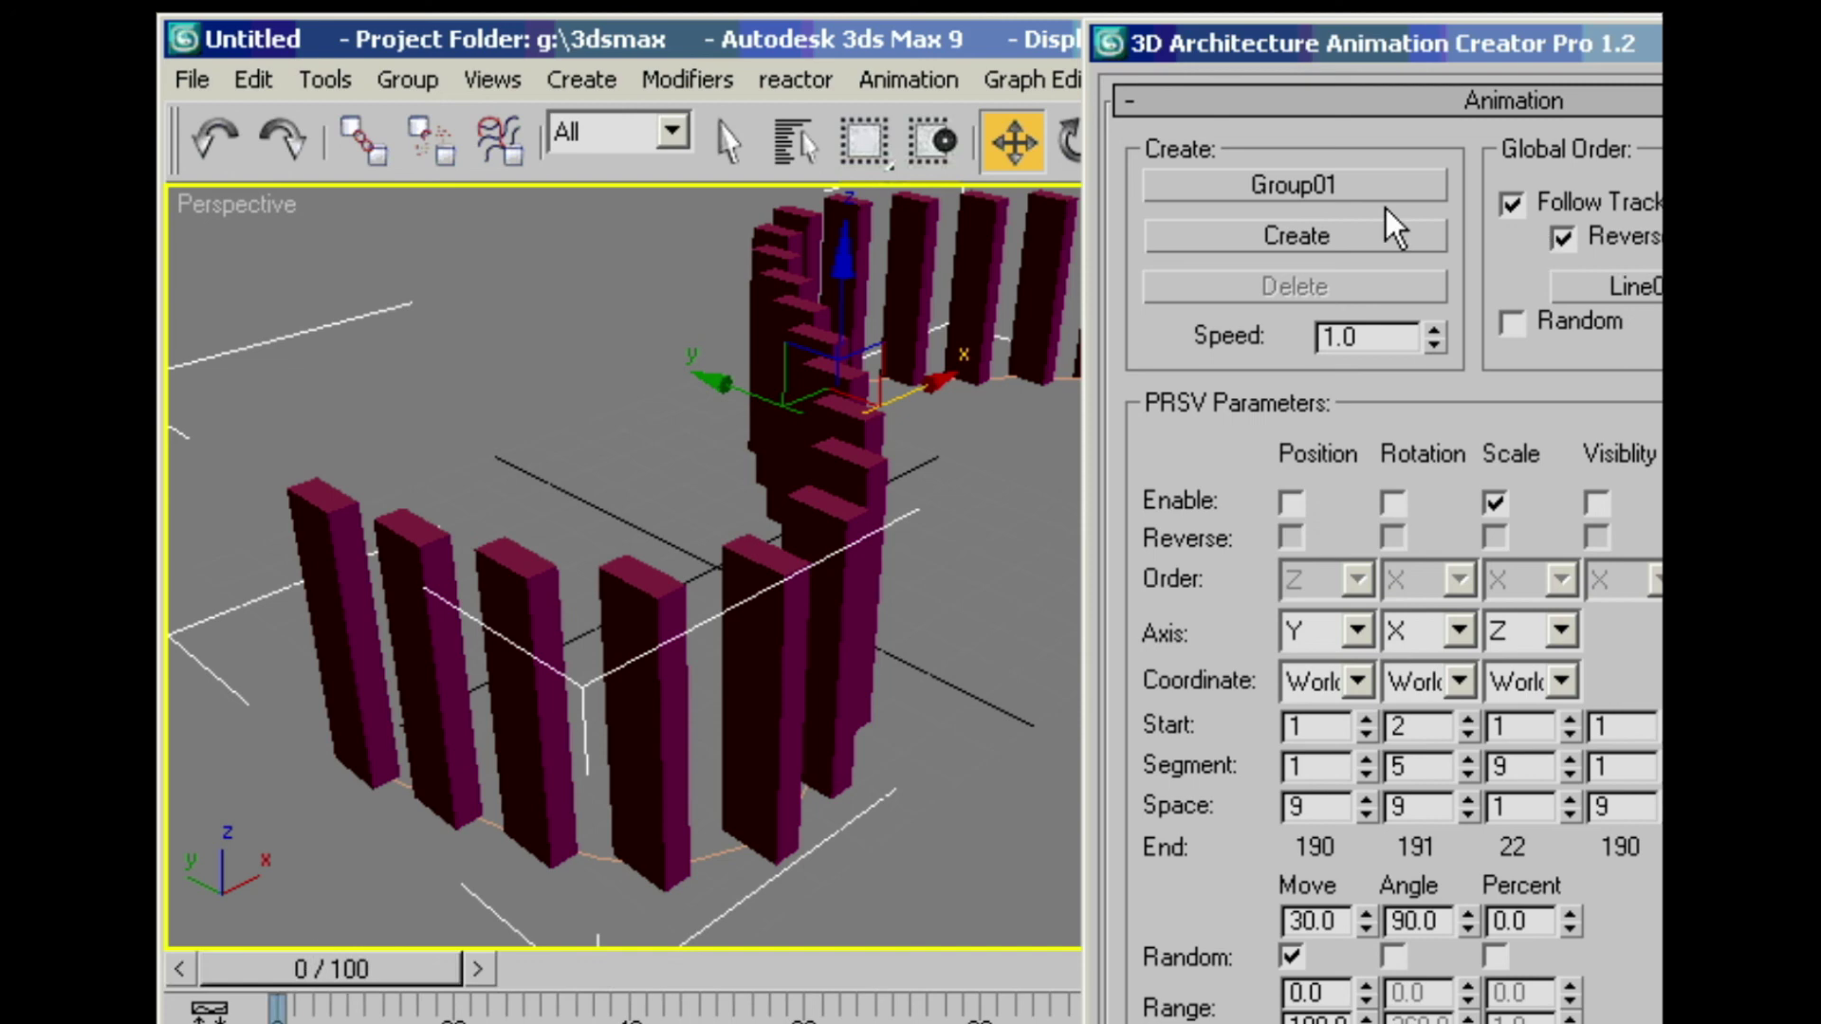
{"action": "left_click", "coordinate": [1351, 233]}
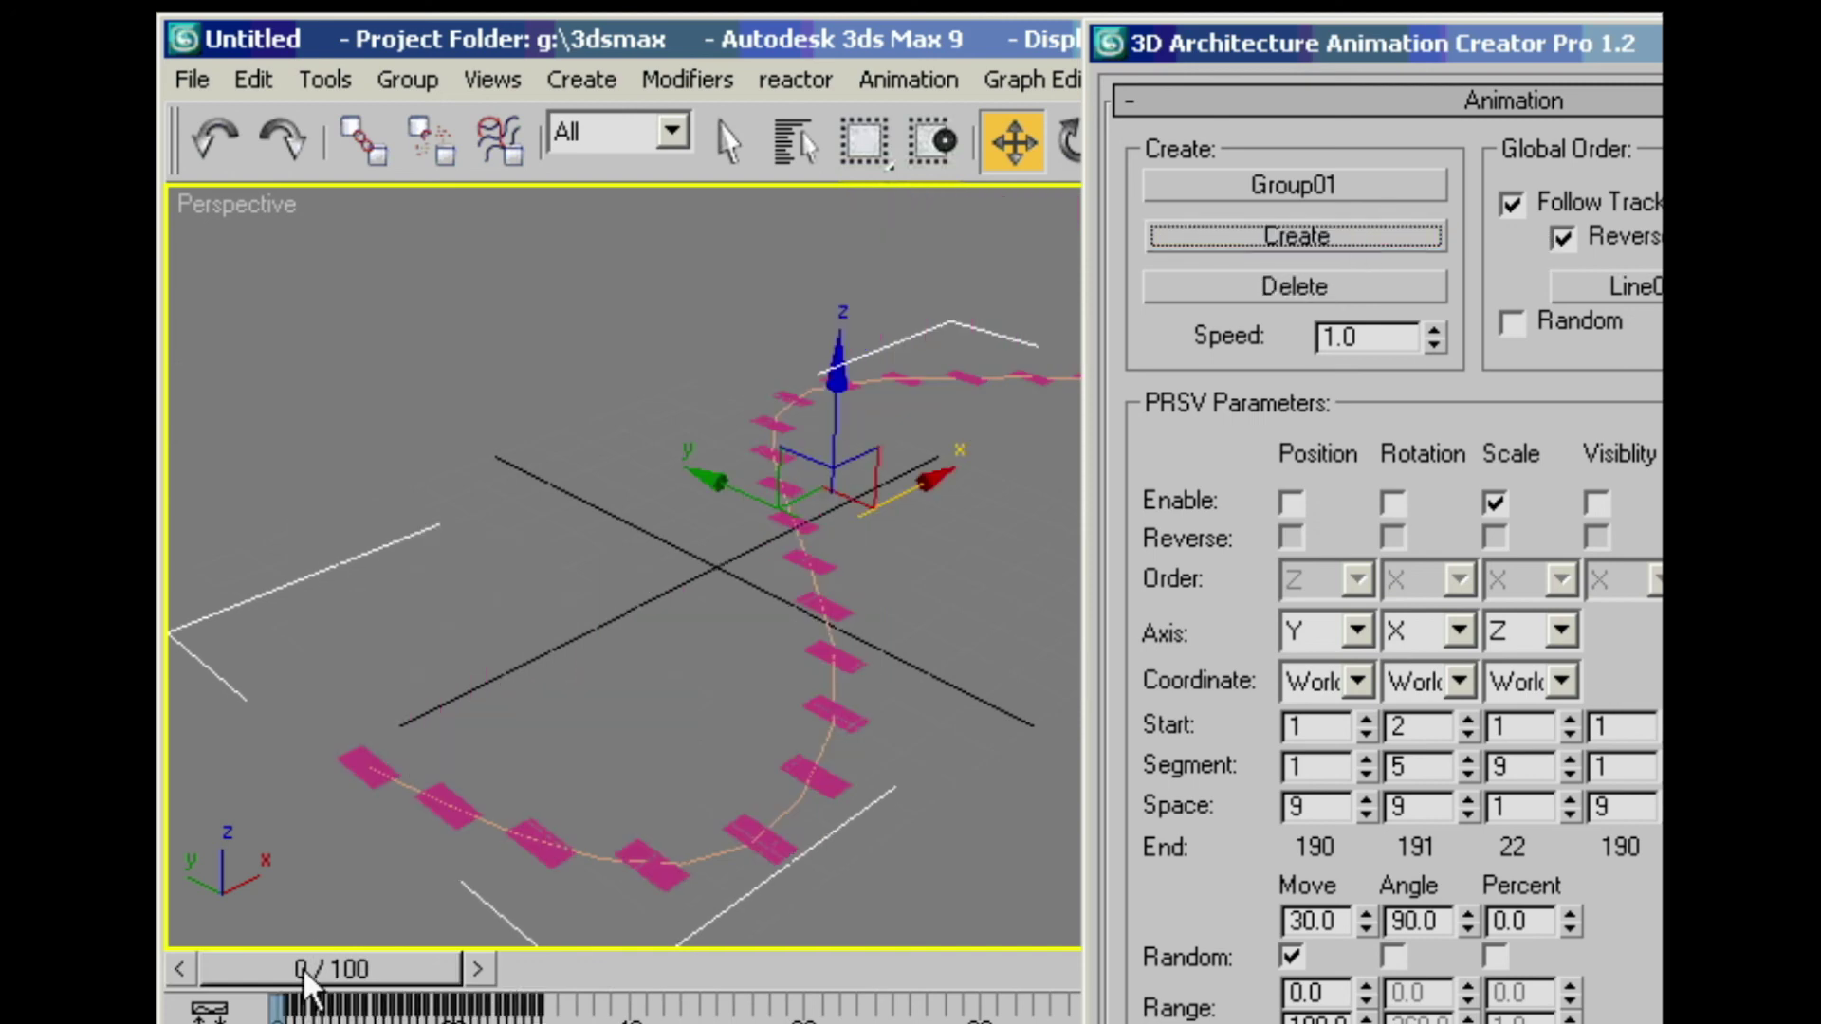